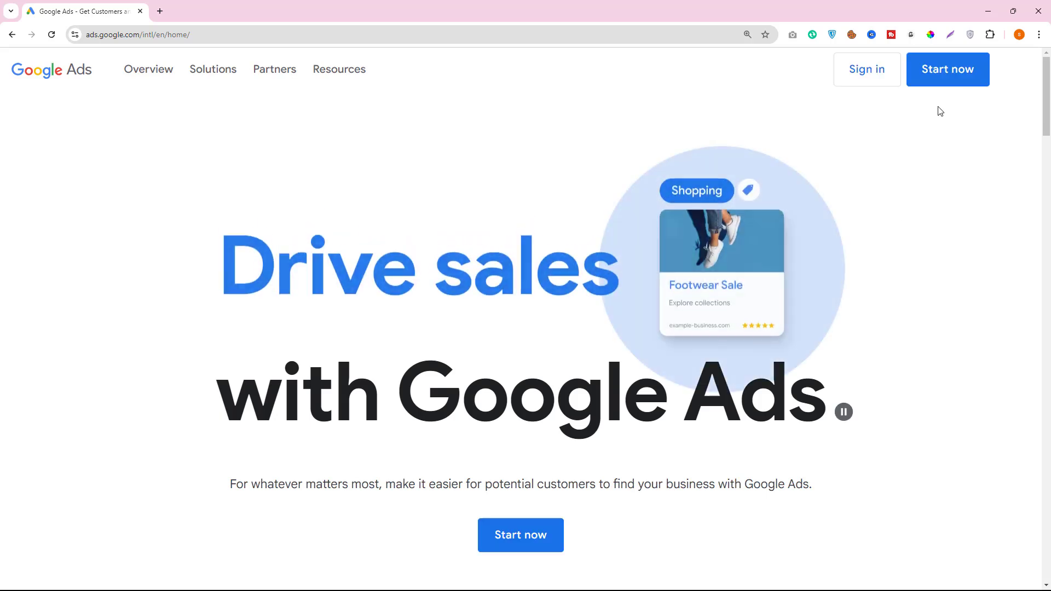
# Sign in to Google Ads, start a new campaign and hide the notice about no ads running
pyautogui.click(867, 69)
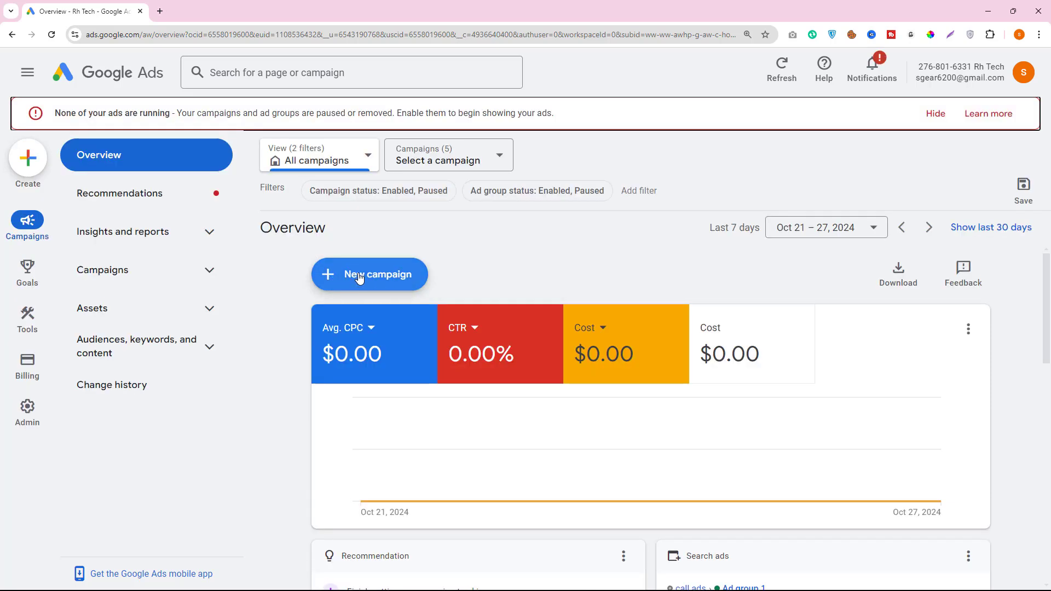
pyautogui.click(351, 276)
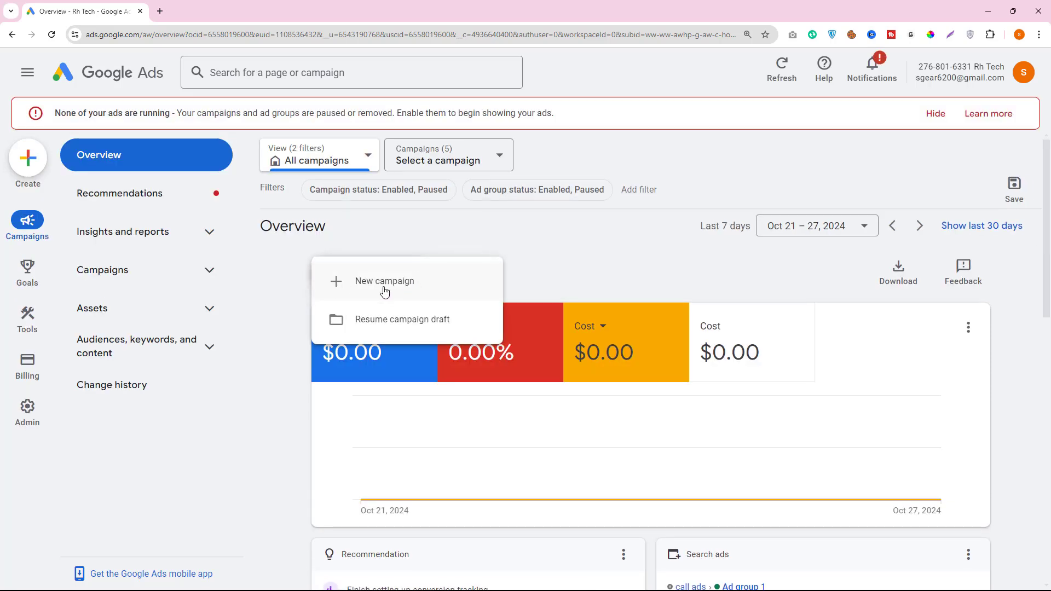
pyautogui.click(385, 291)
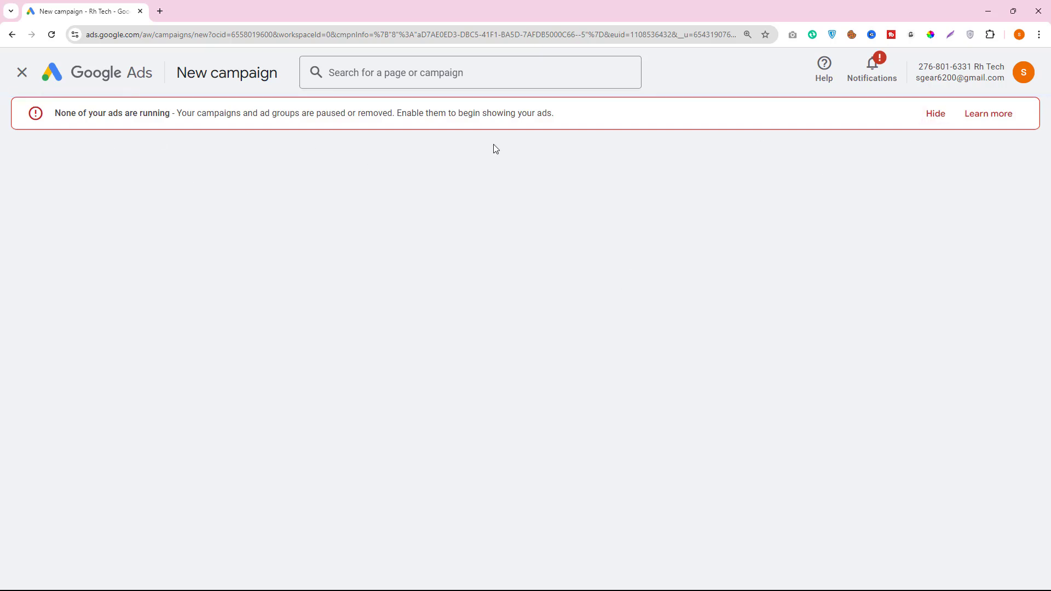
pyautogui.click(931, 115)
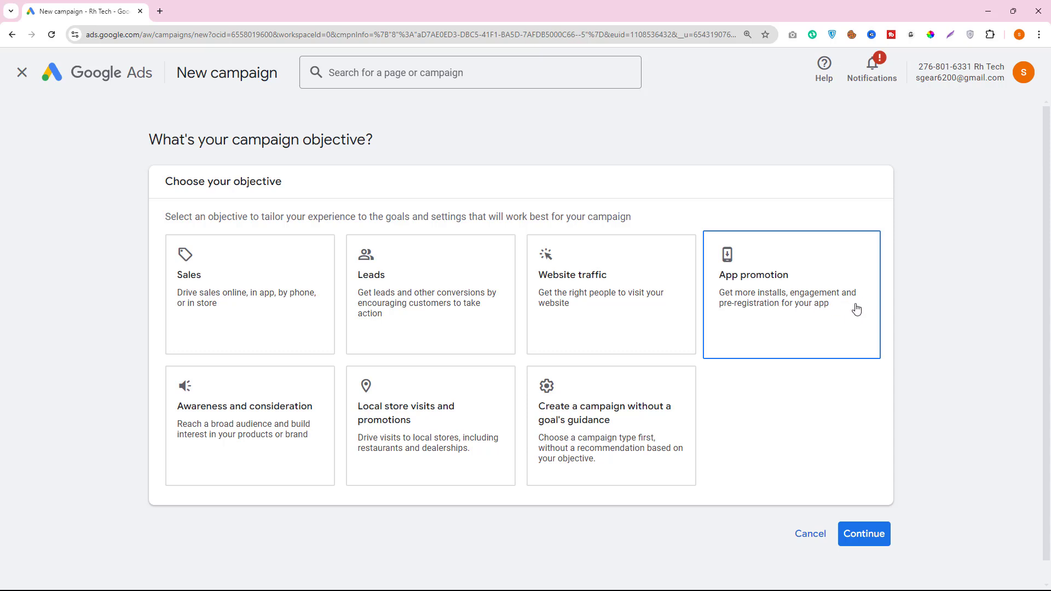
# Choose App promotion as the campaign objective and App as the campaign type
pyautogui.hotkey('ctrl', '+')
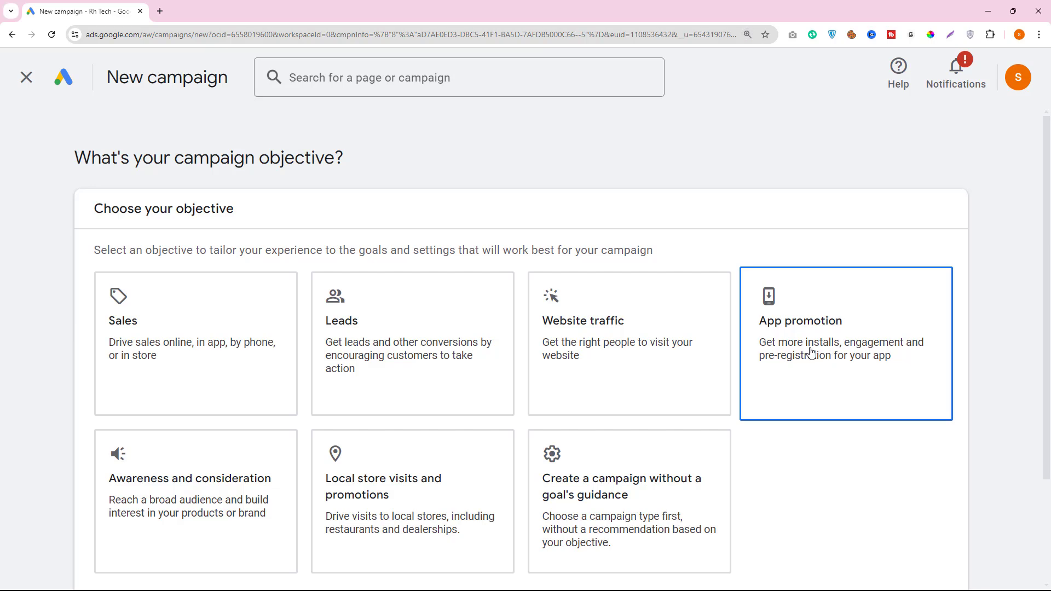
pyautogui.scroll(-2, 811, 352)
pyautogui.click(805, 237)
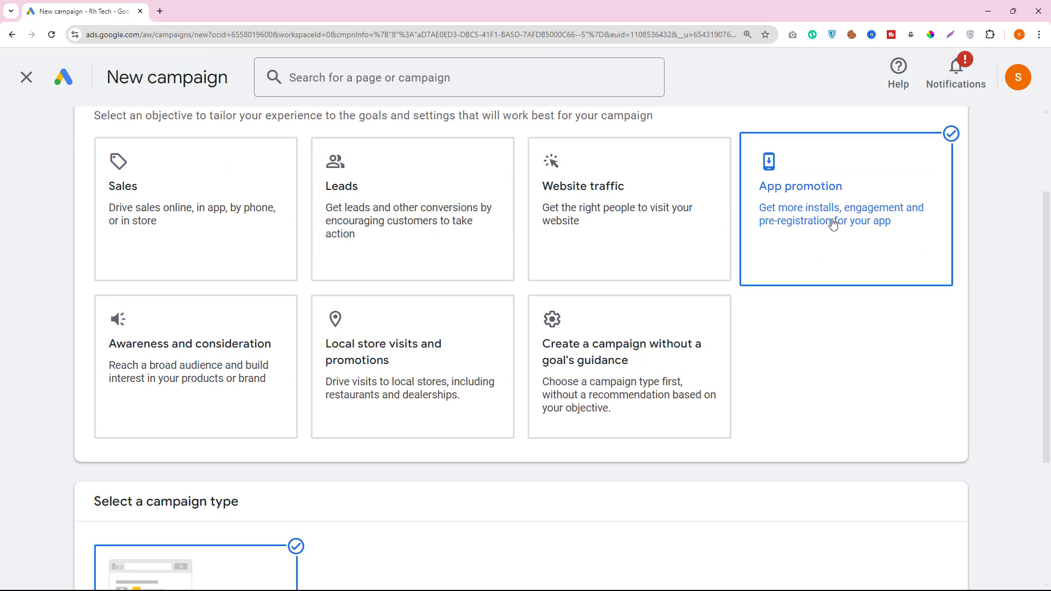
pyautogui.scroll(-3, 481, 345)
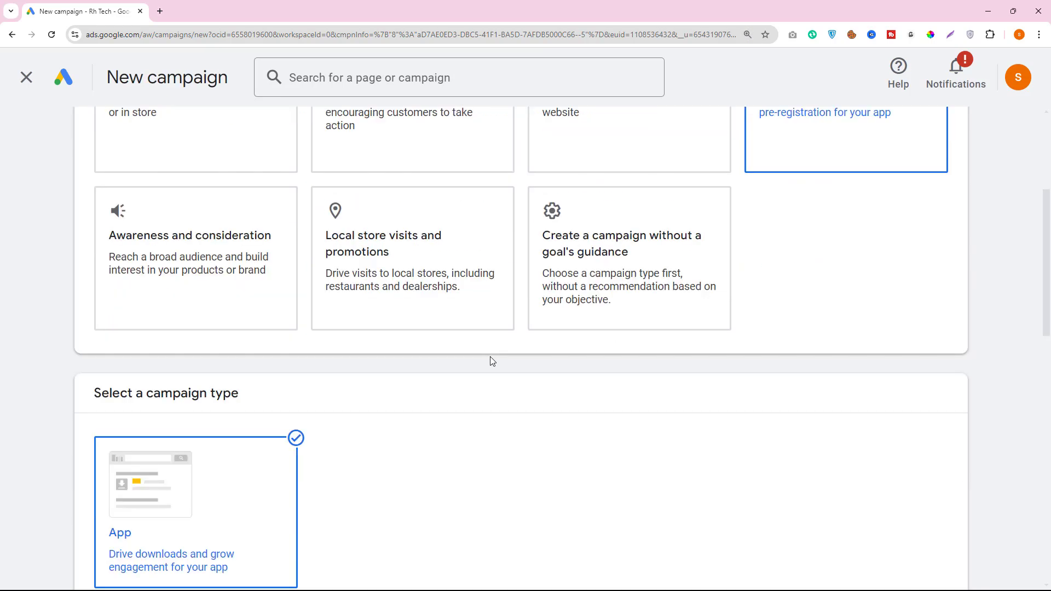
pyautogui.moveTo(94, 291); pyautogui.dragTo(272, 301)
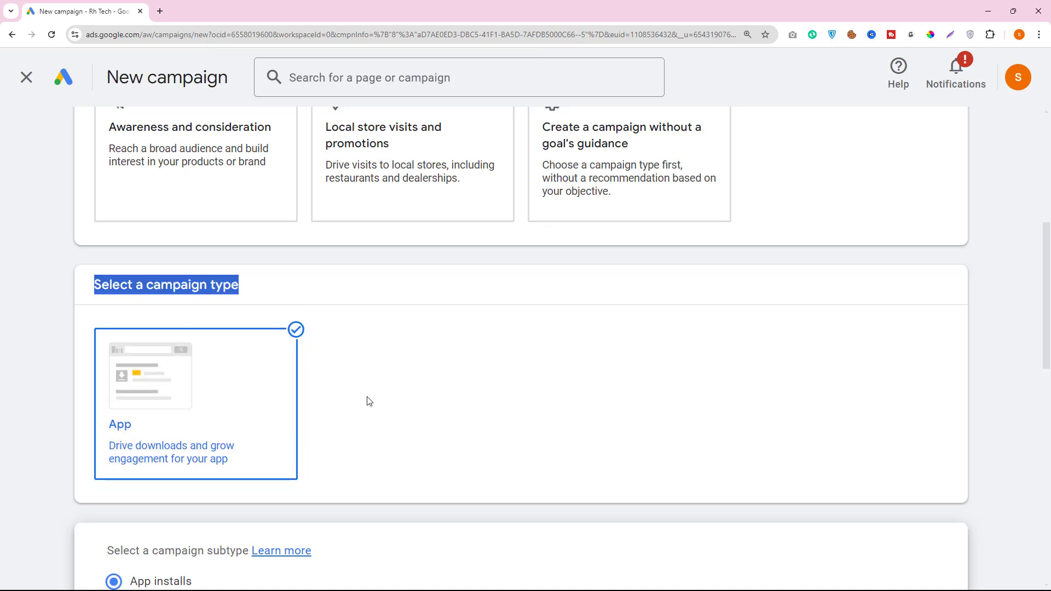
pyautogui.click(162, 389)
pyautogui.scroll(-1, 621, 424)
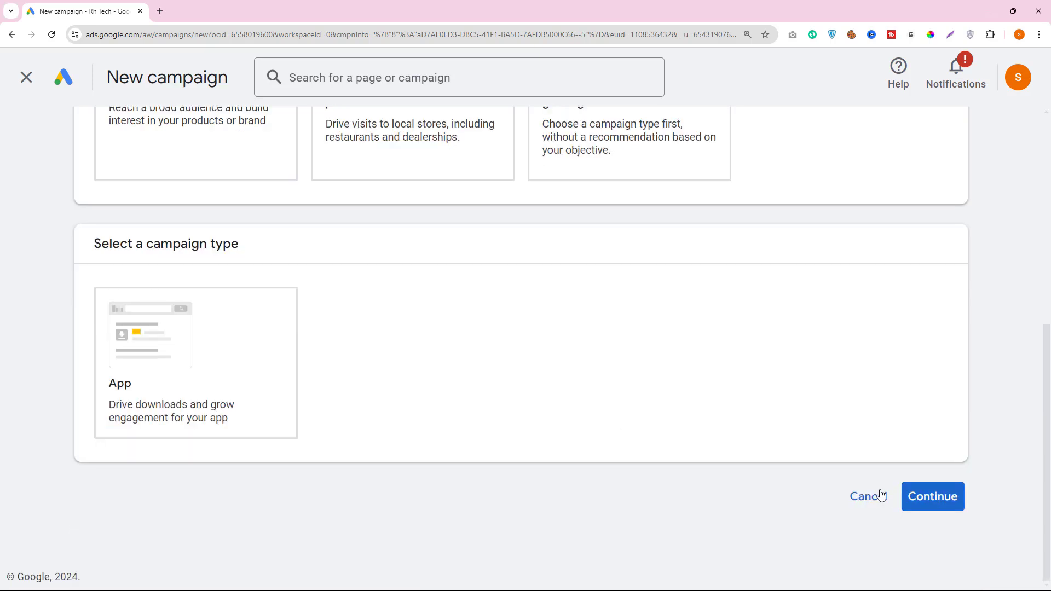
pyautogui.click(221, 319)
pyautogui.scroll(-4, 552, 376)
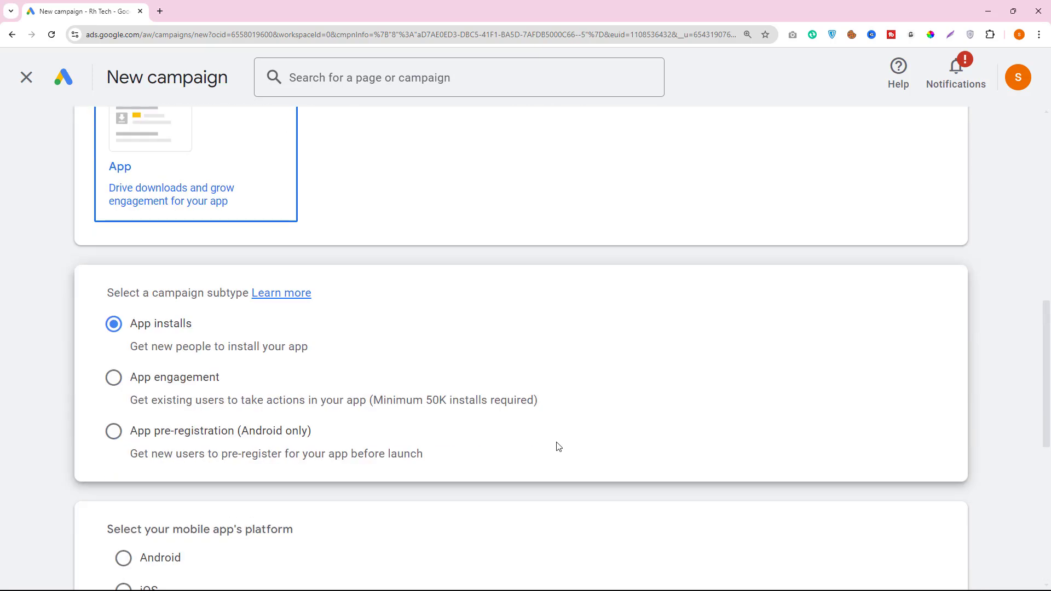
pyautogui.scroll(-1, 554, 443)
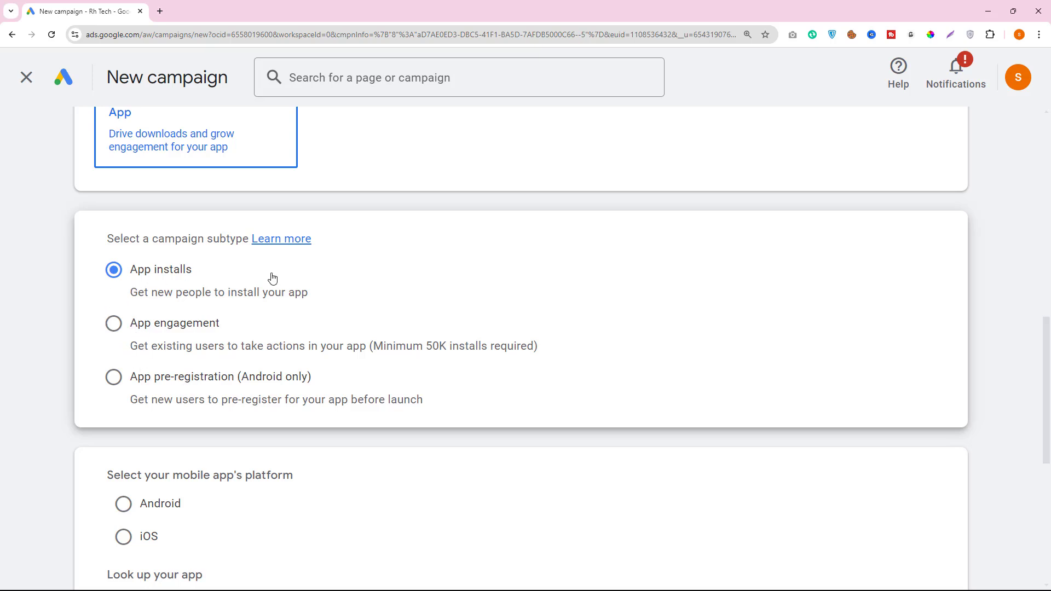
# Set the mobile app's platform to Android
pyautogui.scroll(-3, 212, 305)
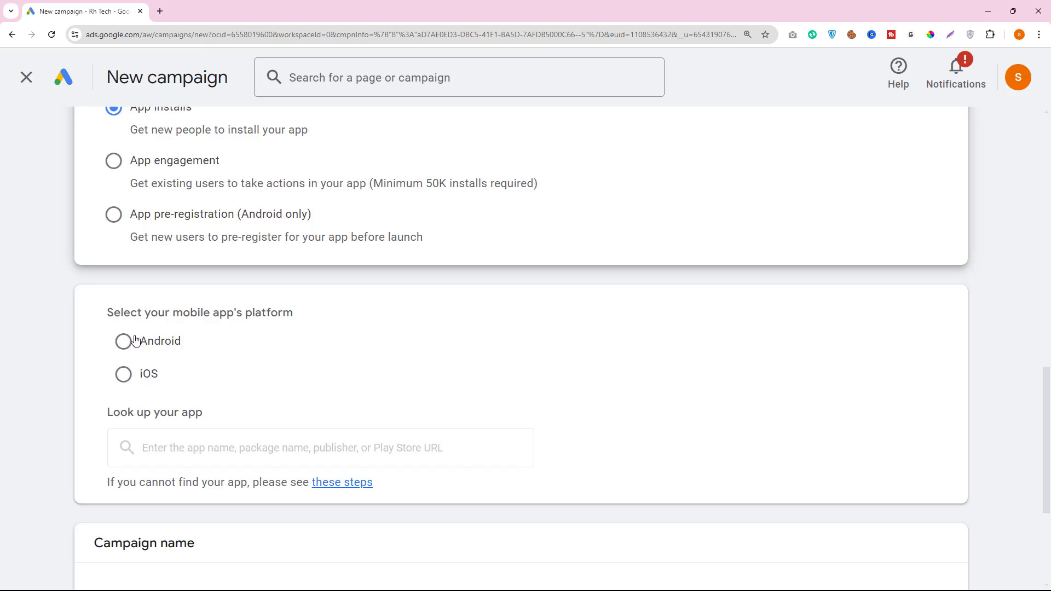
pyautogui.moveTo(114, 313); pyautogui.dragTo(302, 320)
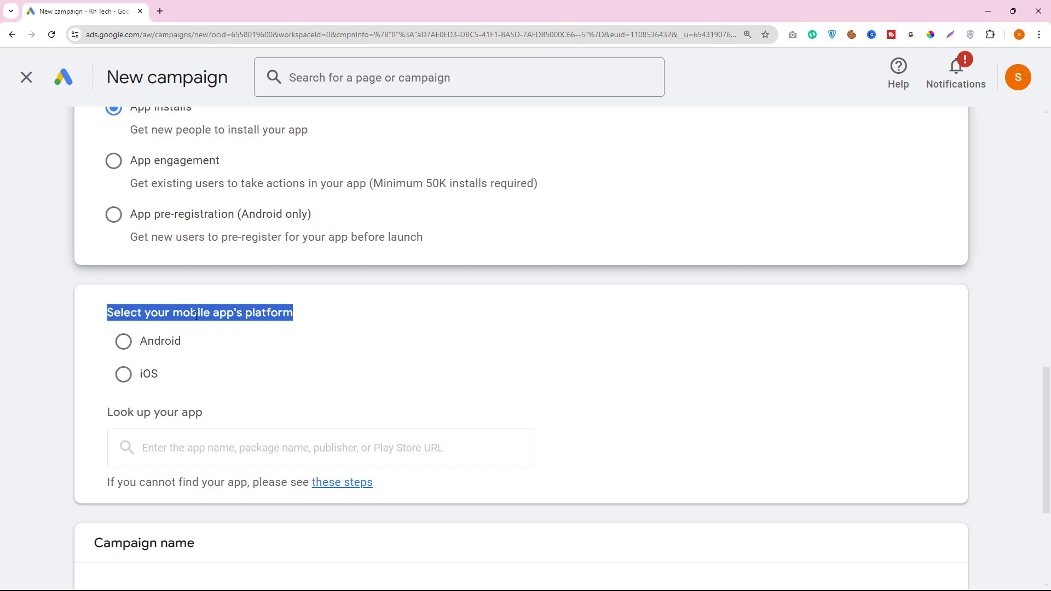
pyautogui.click(123, 343)
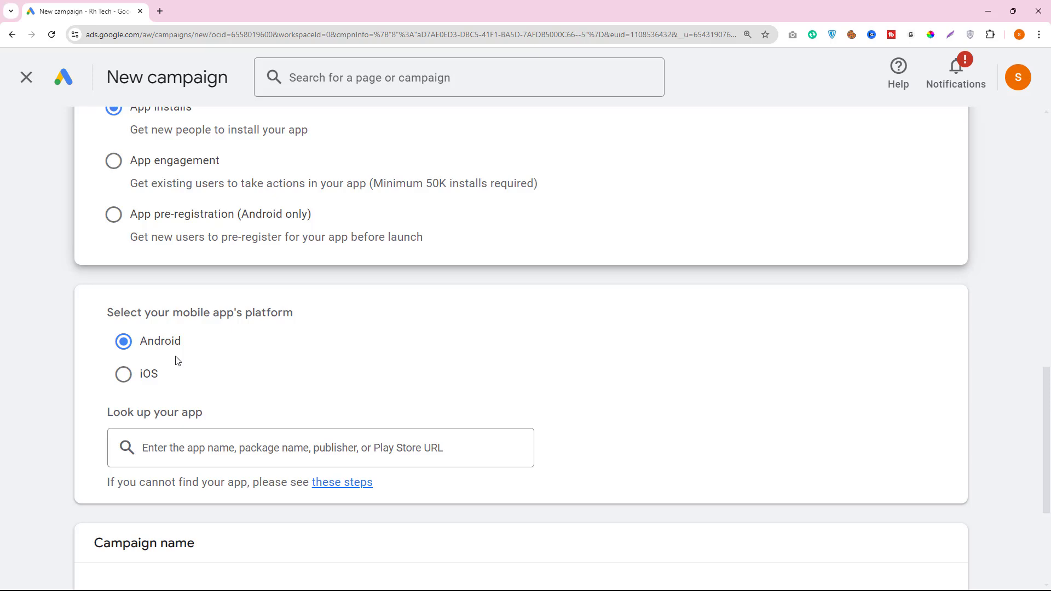
pyautogui.scroll(10, 141, 233)
pyautogui.scroll(-7, 210, 253)
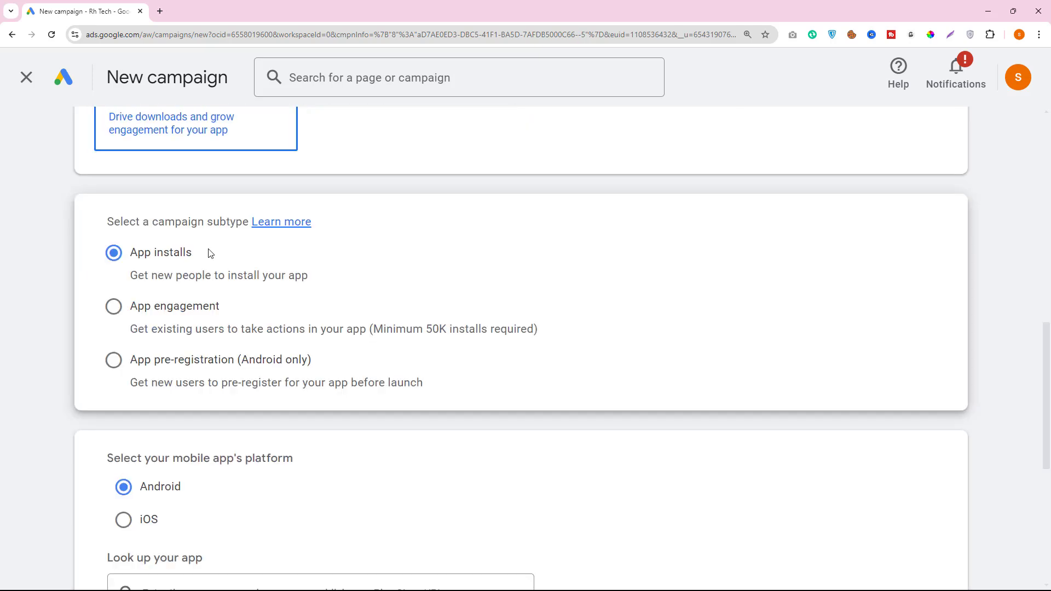
pyautogui.scroll(-2, 211, 253)
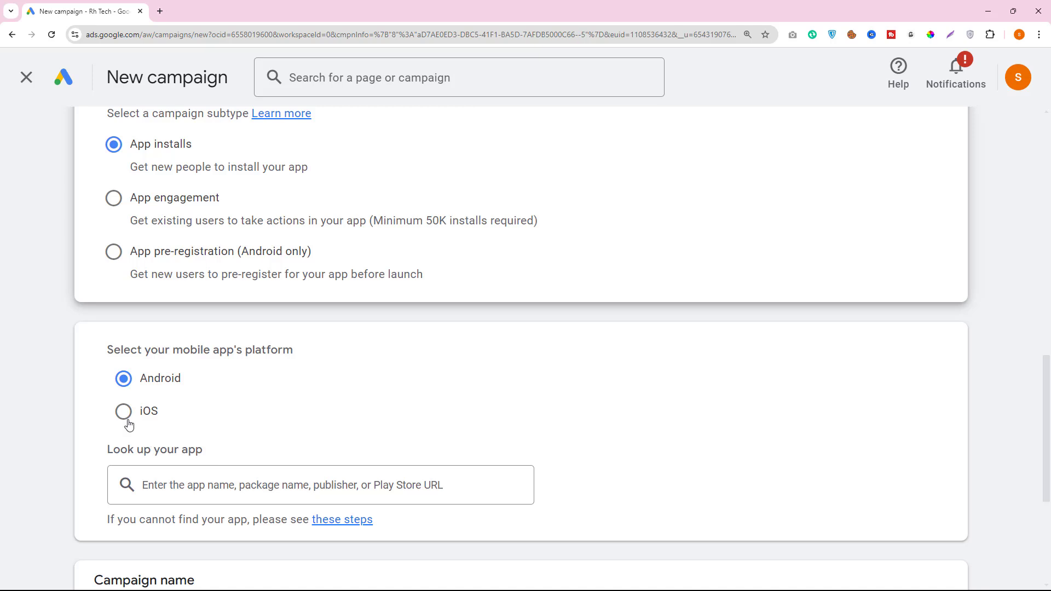
pyautogui.scroll(-2, 200, 394)
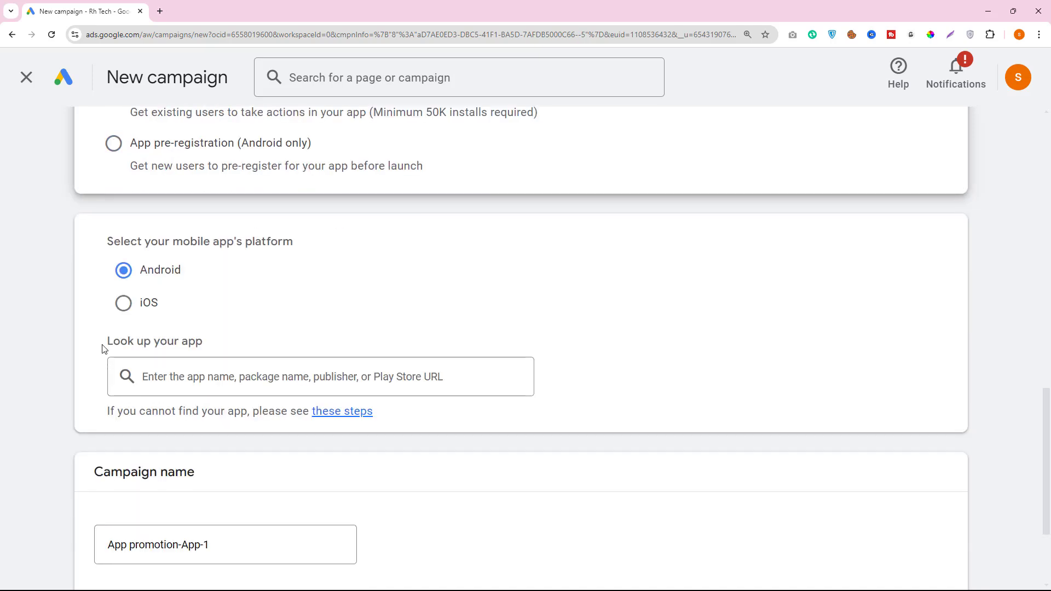
# Look up "daraz" among the Android apps and choose Daraz Online Shopping App as the app to promote
pyautogui.moveTo(106, 238); pyautogui.dragTo(205, 347)
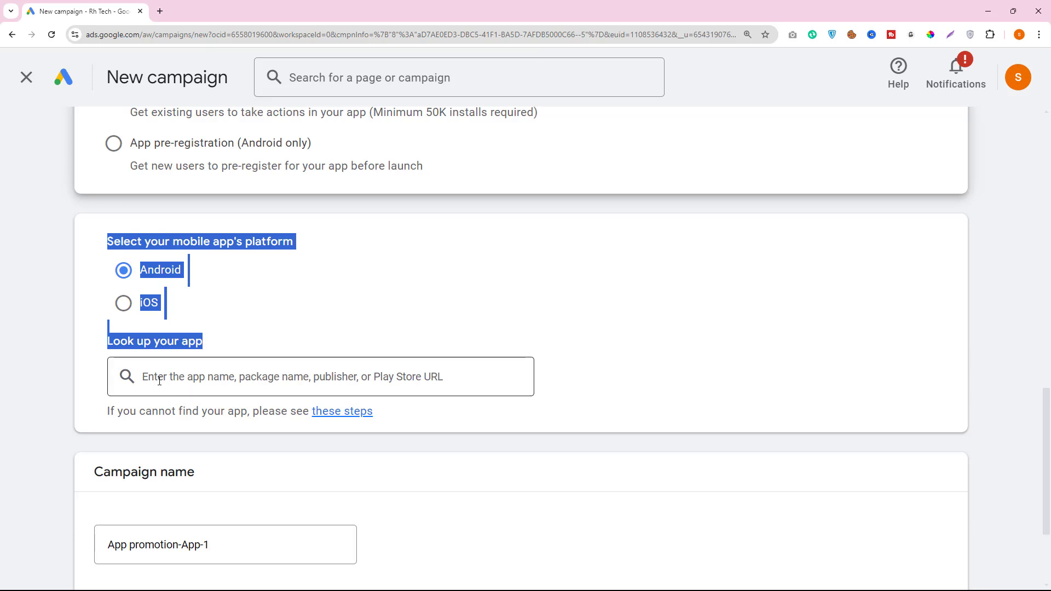
pyautogui.click(178, 379)
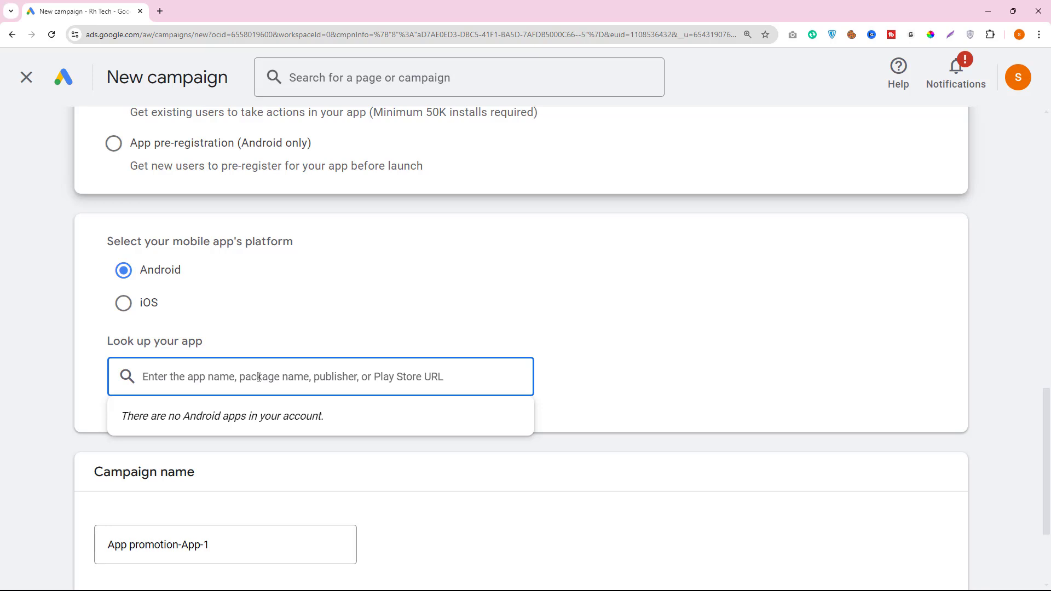
pyautogui.write('daraz')
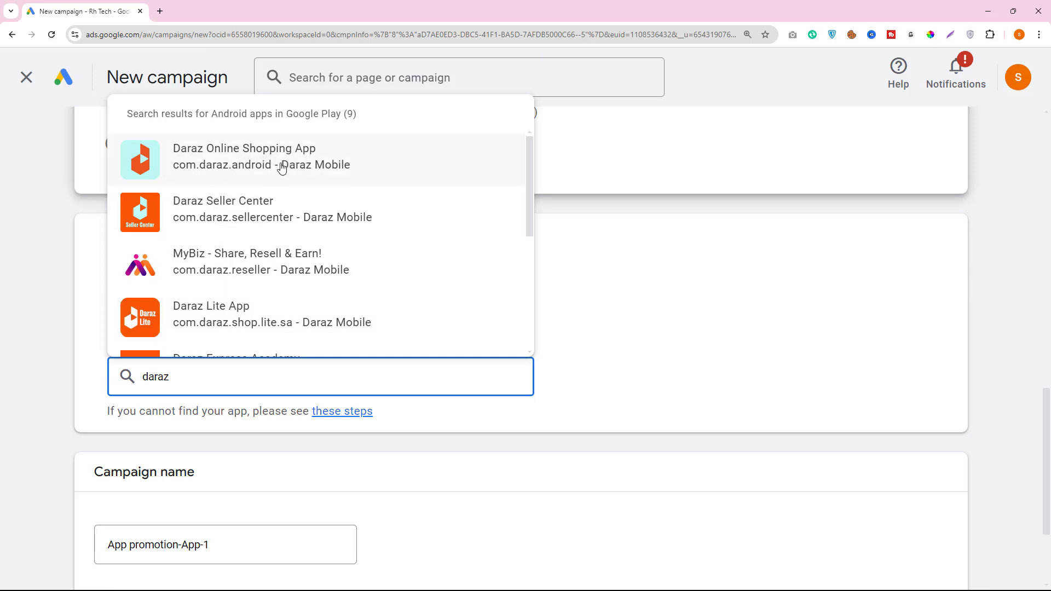
pyautogui.click(252, 166)
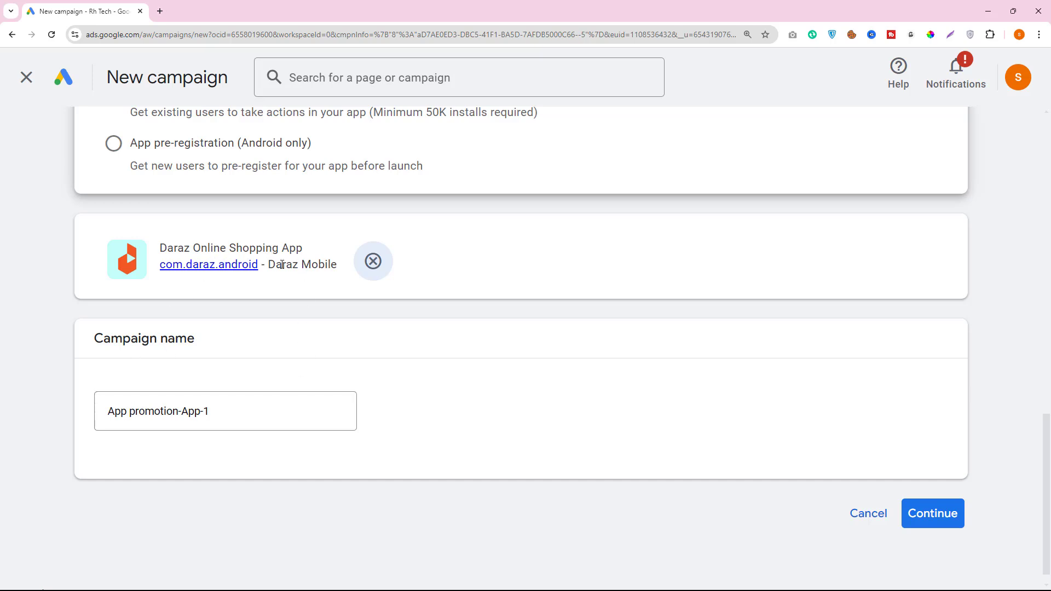
# Name the campaign "daraz installation campaign" and continue to the campaign settings
pyautogui.tripleClick(223, 413)
pyautogui.write('daraz installation campaign')
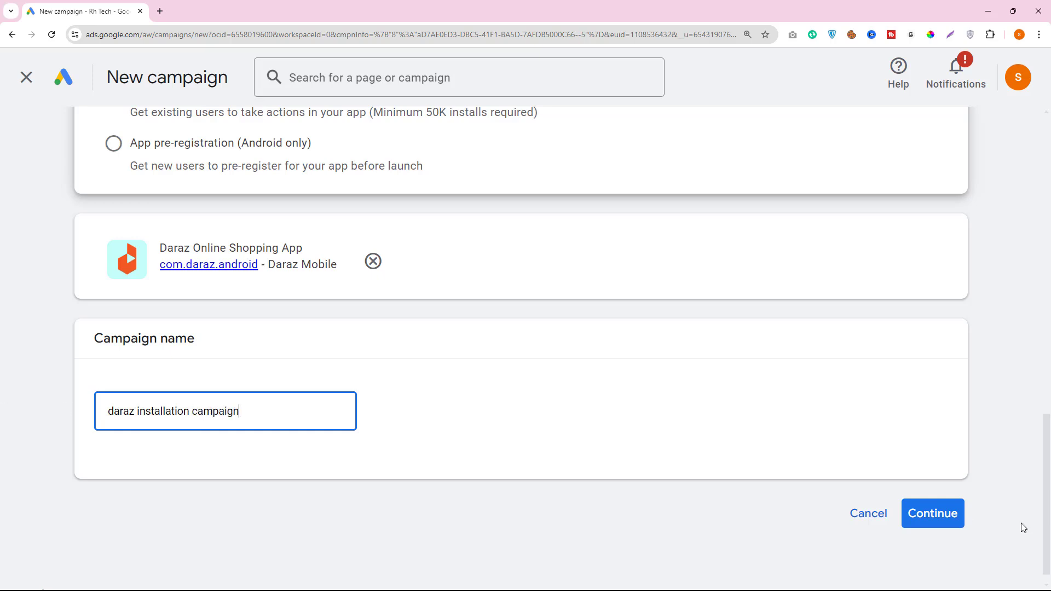
pyautogui.click(920, 512)
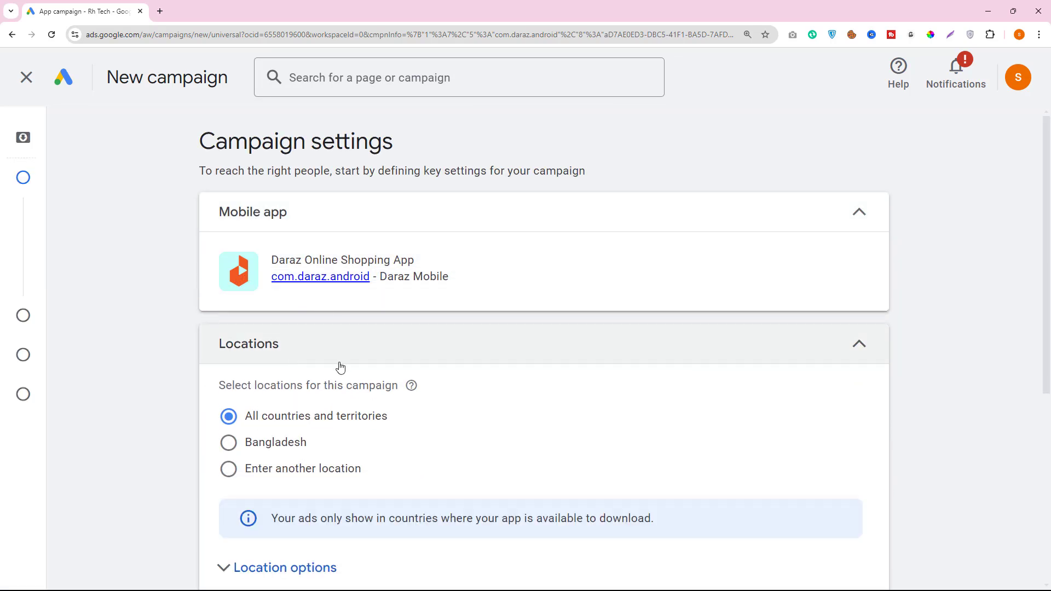
# Set the campaign's target location to Bangladesh and add Bengali to its languages
pyautogui.scroll(-2, 267, 383)
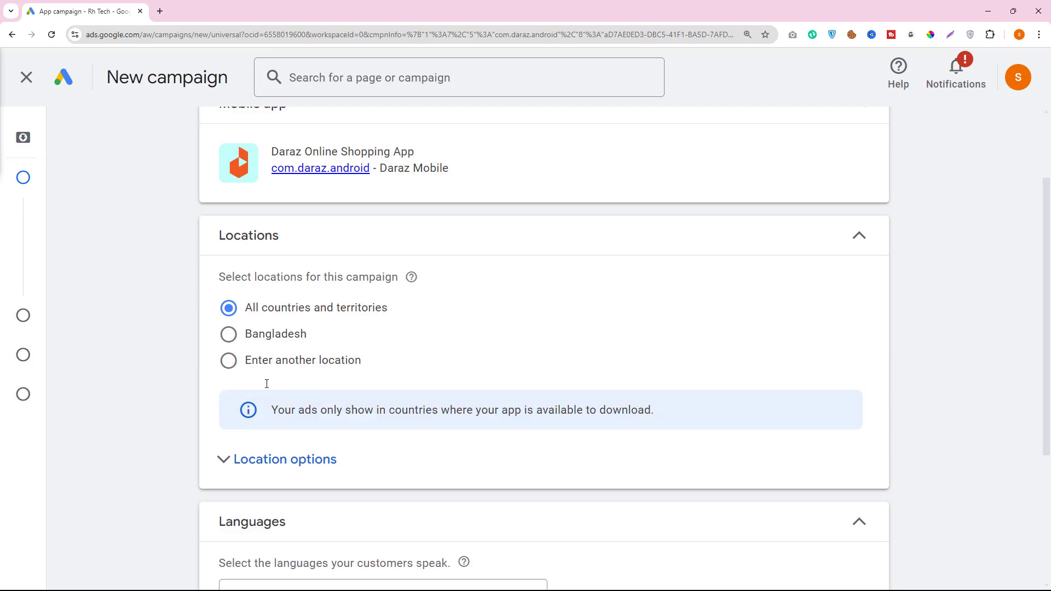
pyautogui.click(228, 334)
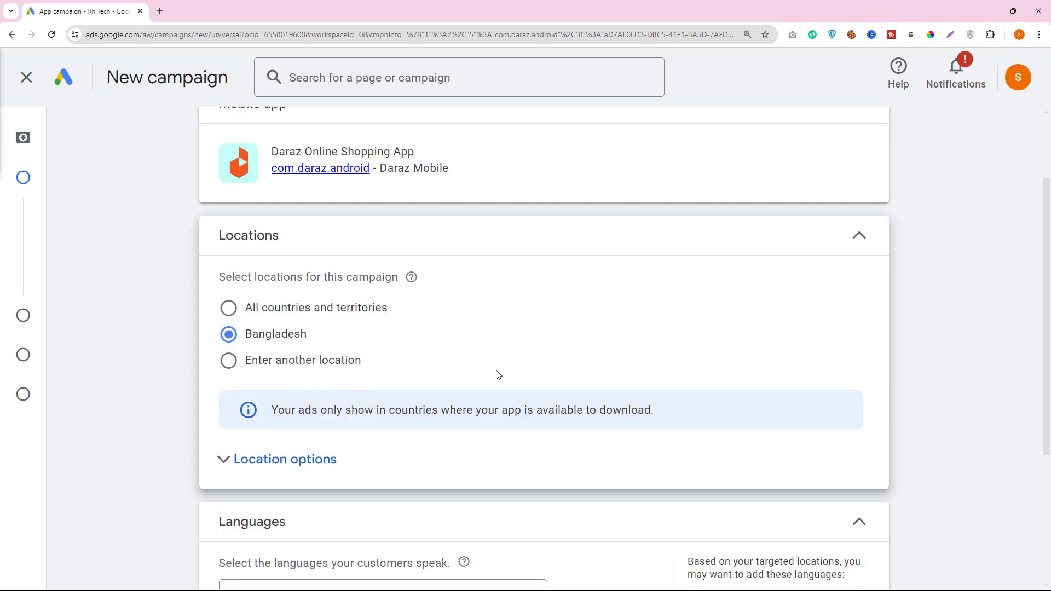
pyautogui.scroll(-4, 495, 394)
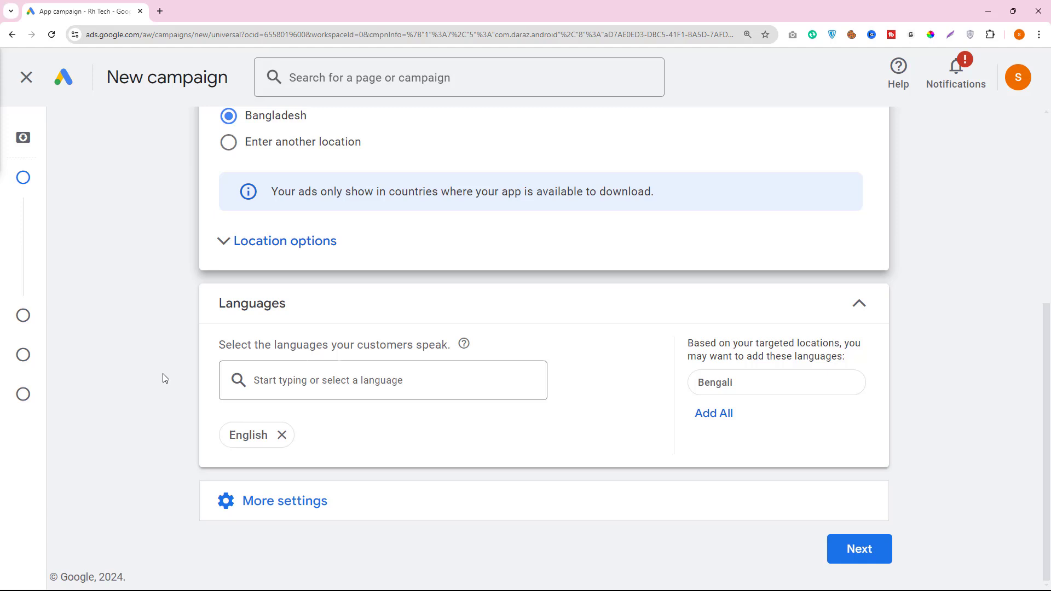
pyautogui.click(306, 382)
pyautogui.write('b')
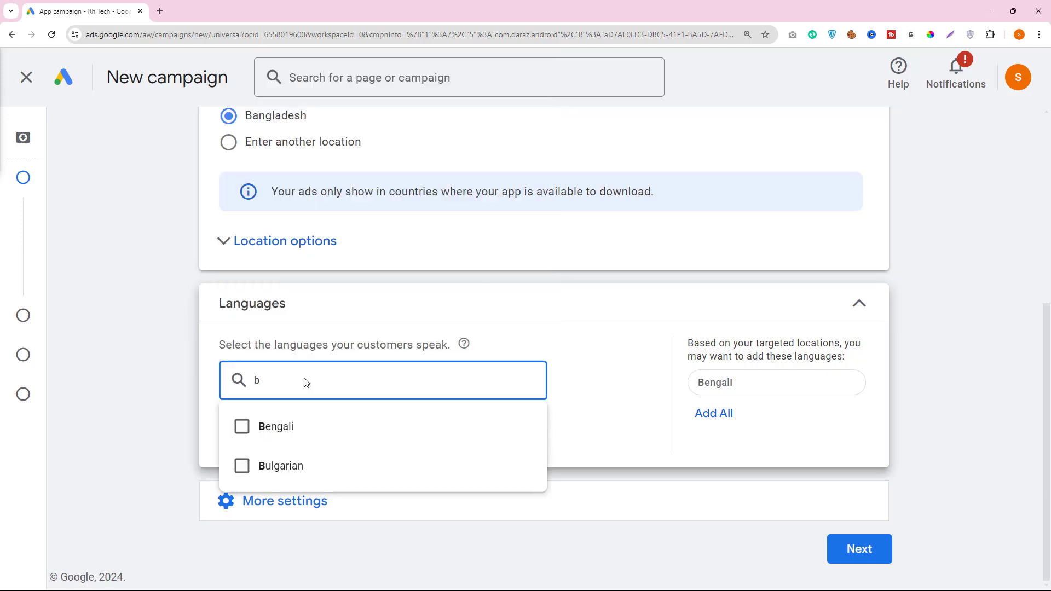
pyautogui.write('en')
pyautogui.click(241, 427)
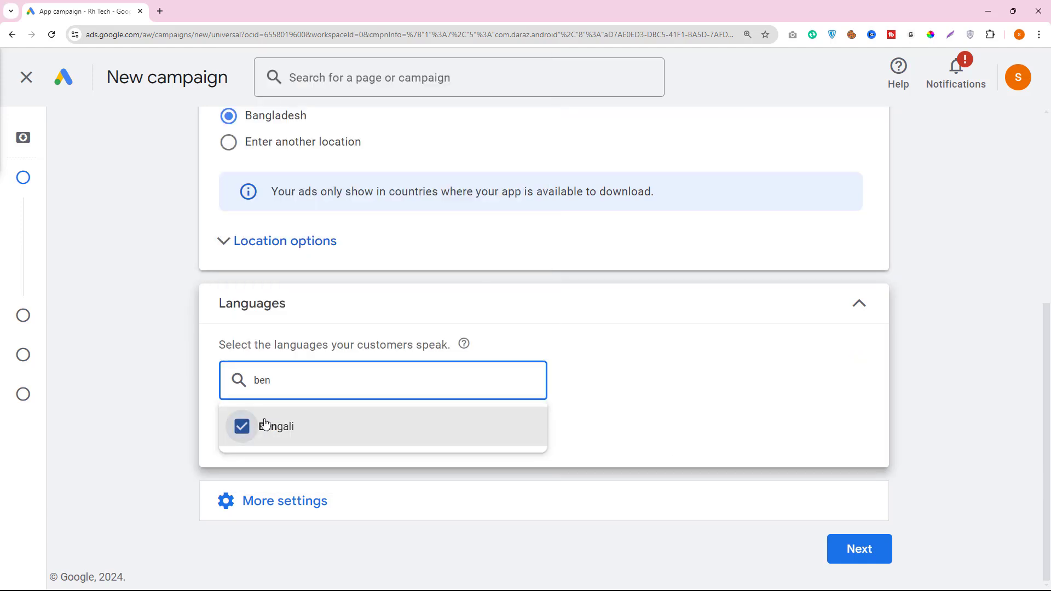
pyautogui.click(214, 379)
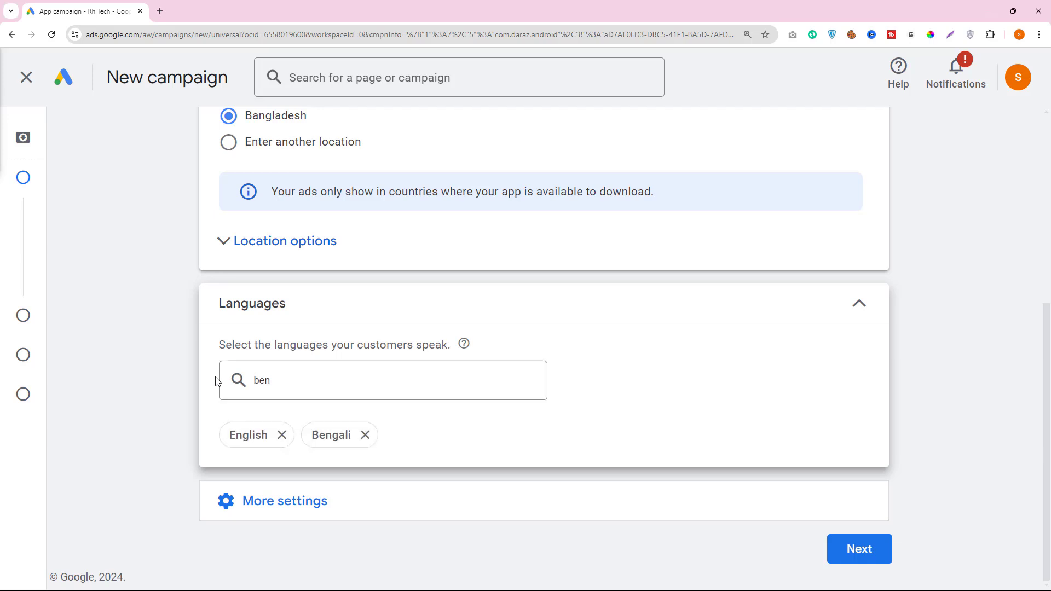
# Set the campaign's end date to Nov 15, 2024 in the additional settings
pyautogui.click(268, 501)
pyautogui.scroll(-2, 412, 367)
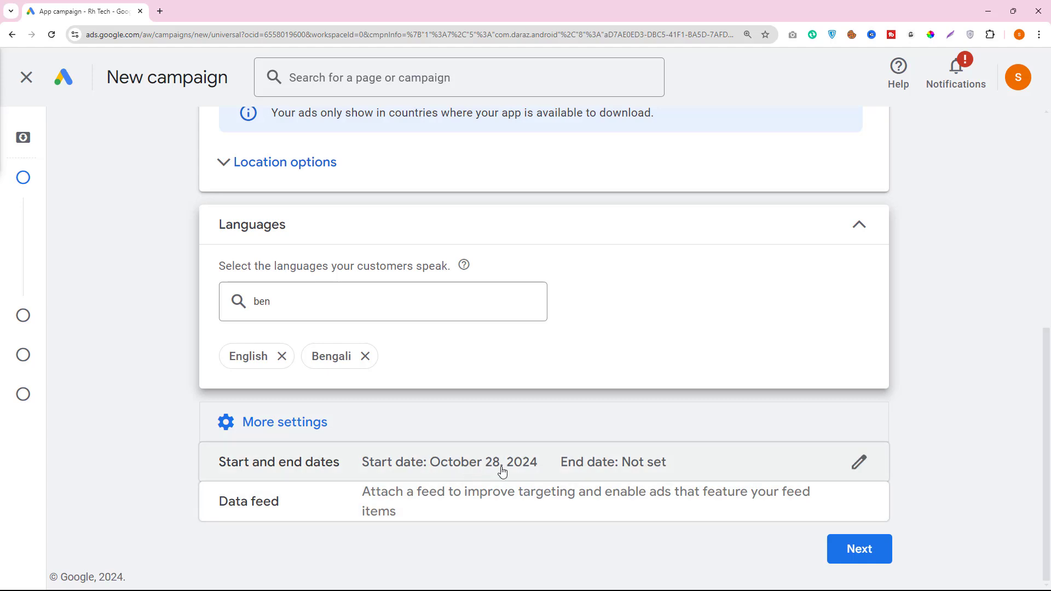
pyautogui.click(688, 467)
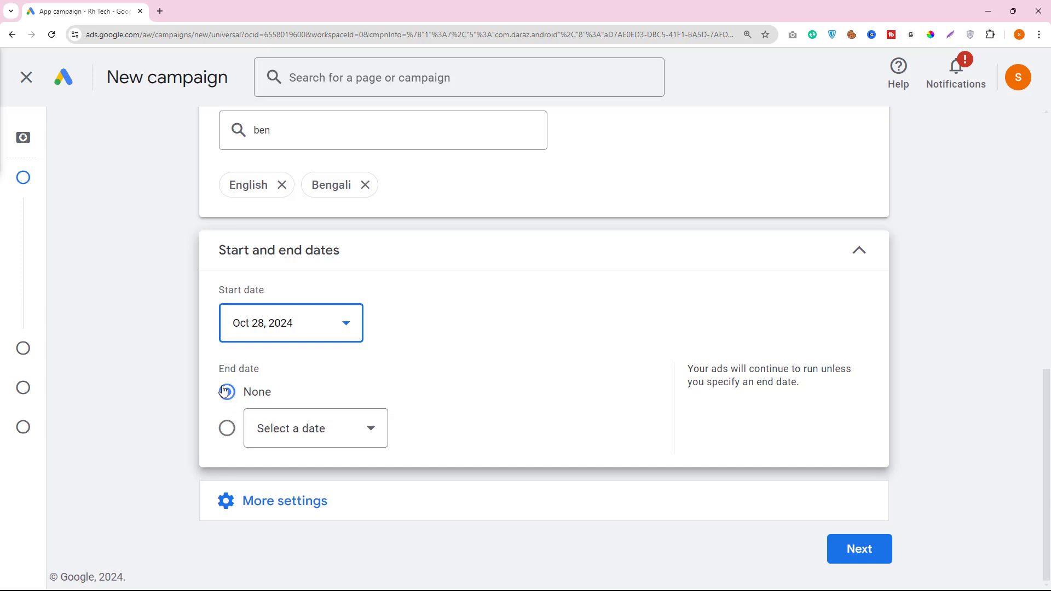
pyautogui.moveTo(219, 370); pyautogui.dragTo(283, 374)
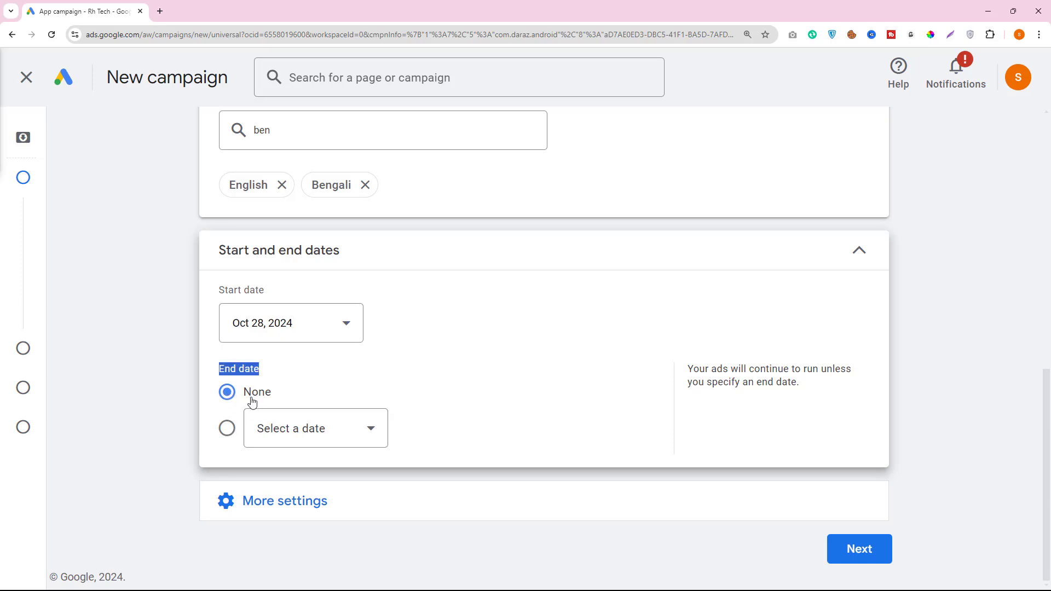
pyautogui.click(309, 428)
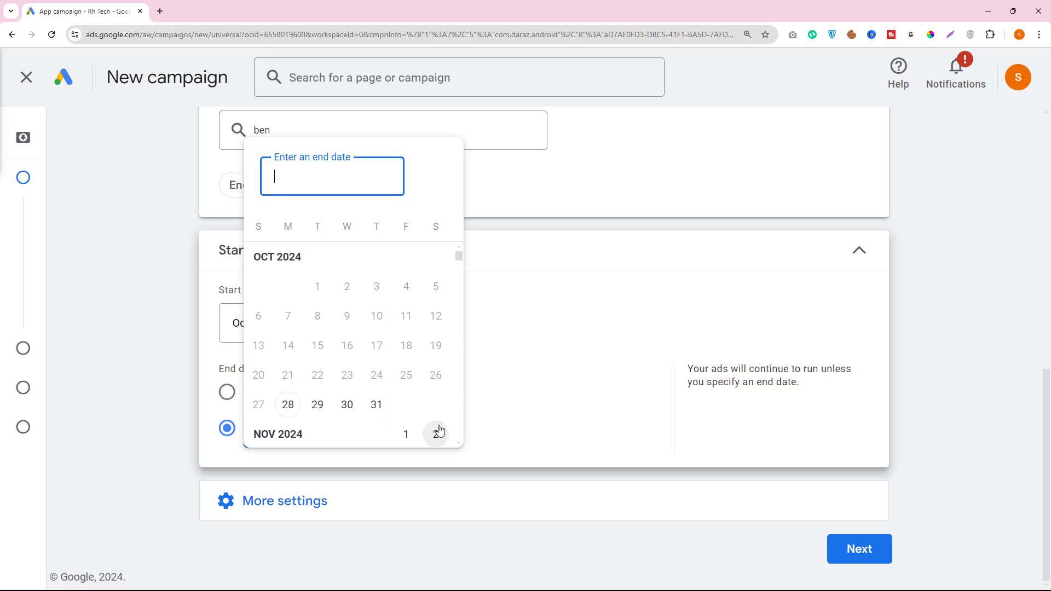
pyautogui.scroll(-2, 408, 387)
pyautogui.scroll(-1, 407, 386)
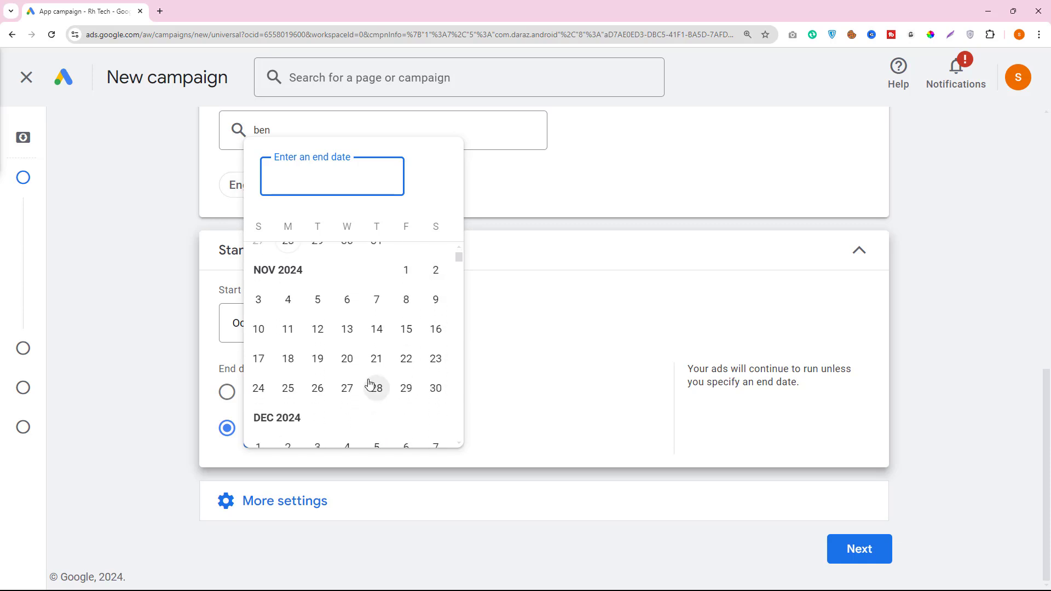
pyautogui.click(405, 329)
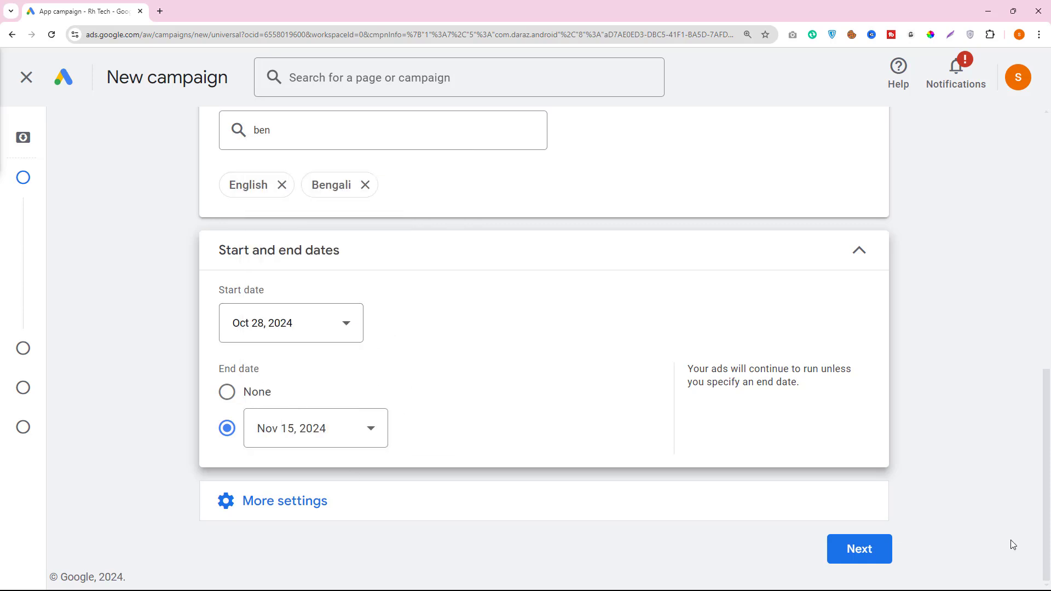
# Continue to budget and bidding, set the average daily budget to $10, and focus the bidding on install volume
pyautogui.click(862, 548)
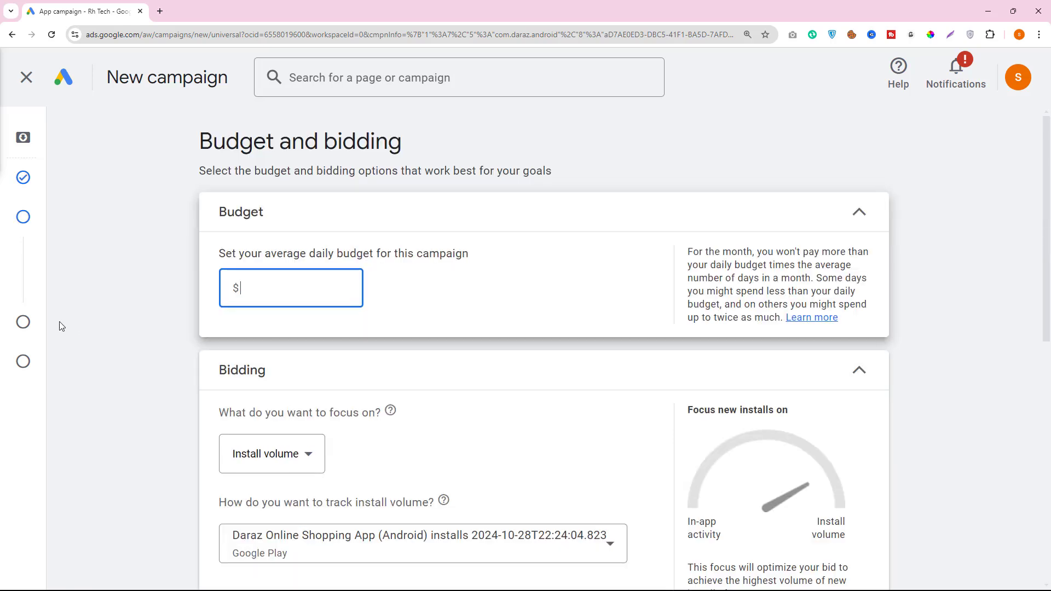
pyautogui.moveTo(32, 147)
pyautogui.scroll(-2, 659, 311)
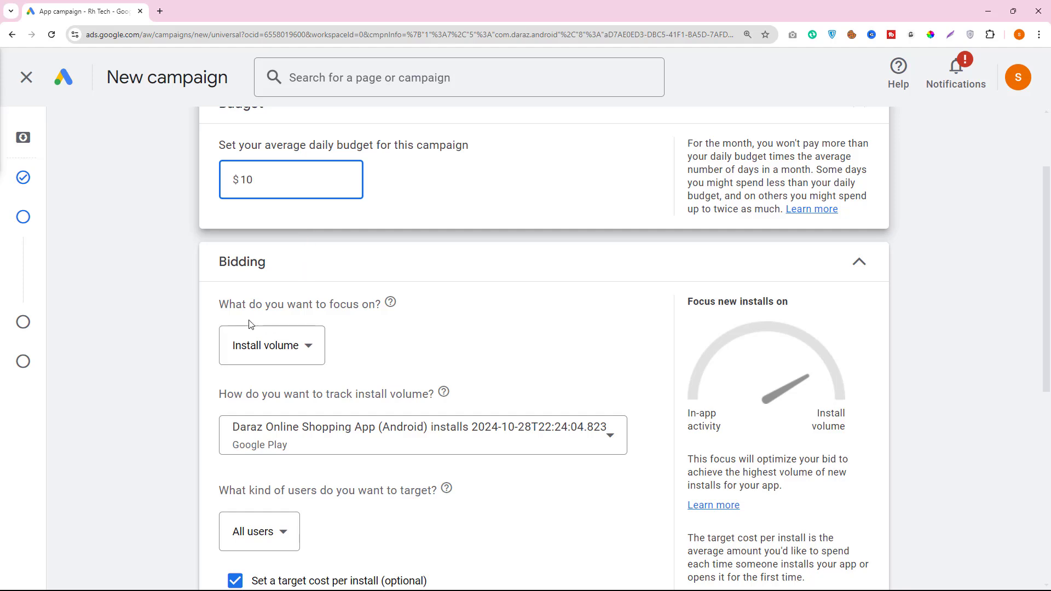
pyautogui.click(300, 353)
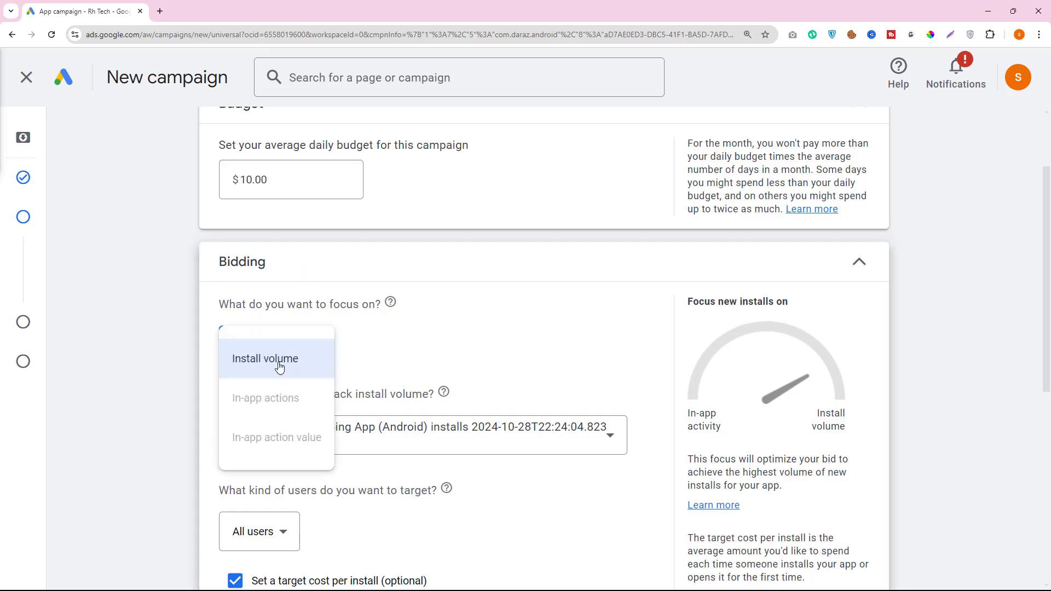
pyautogui.click(280, 365)
pyautogui.moveTo(242, 308); pyautogui.dragTo(377, 311)
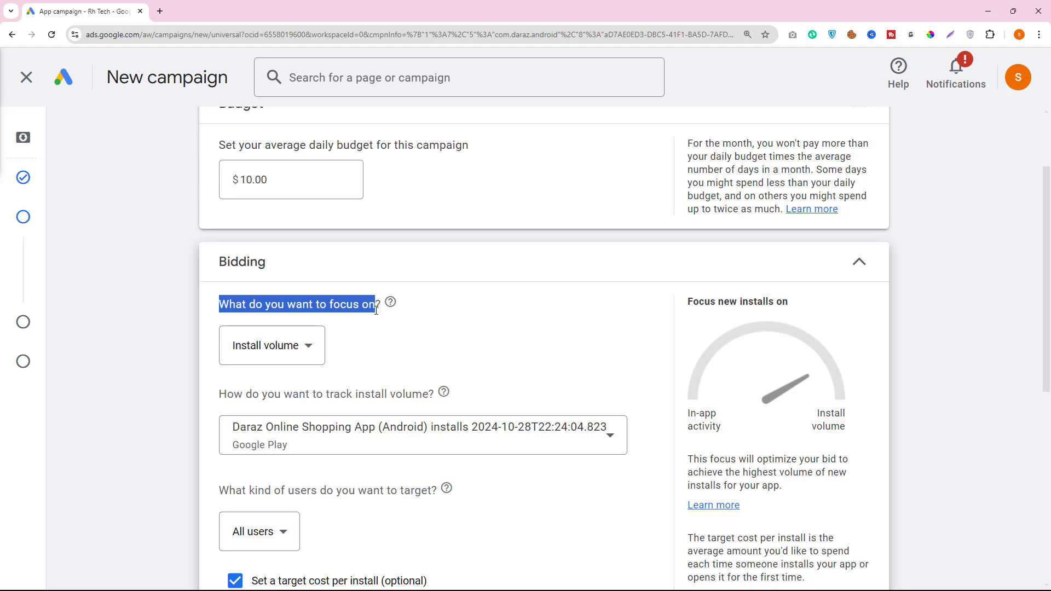
# Choose all users as the kind of users the bidding targets
pyautogui.scroll(-1, 384, 320)
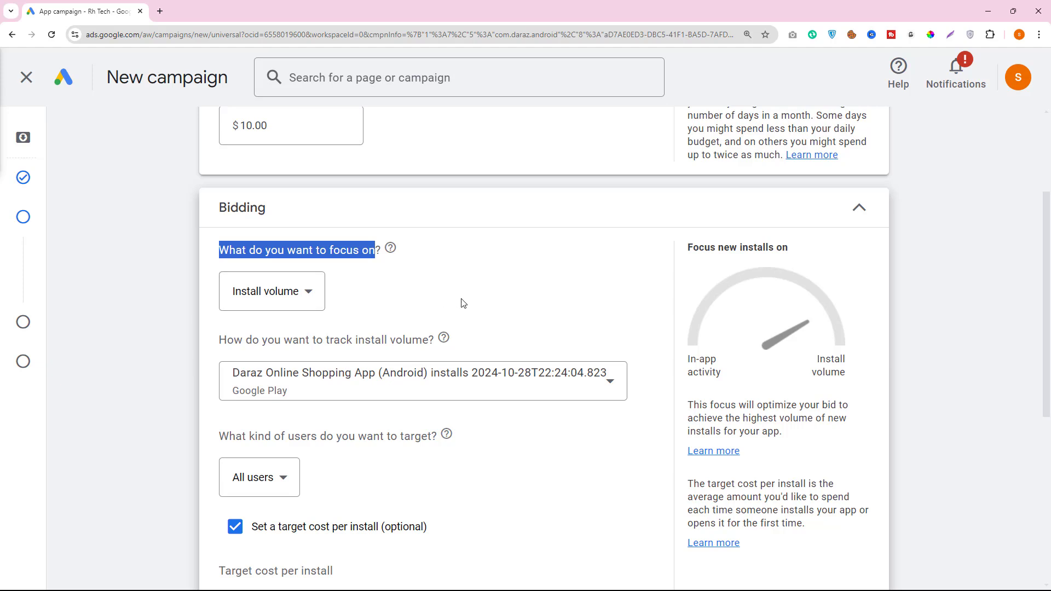
pyautogui.scroll(-2, 222, 357)
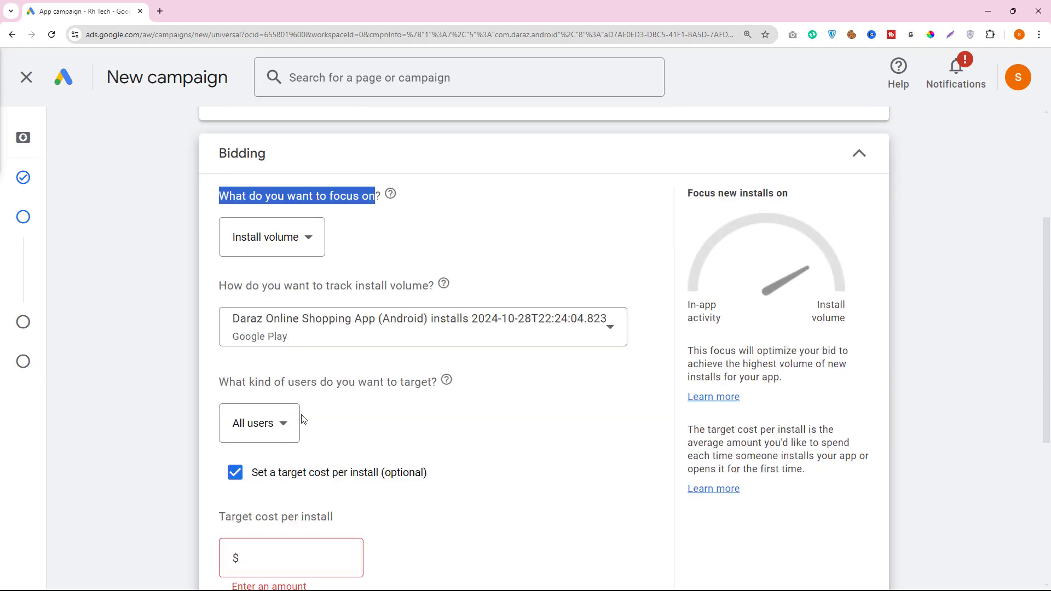
pyautogui.click(267, 372)
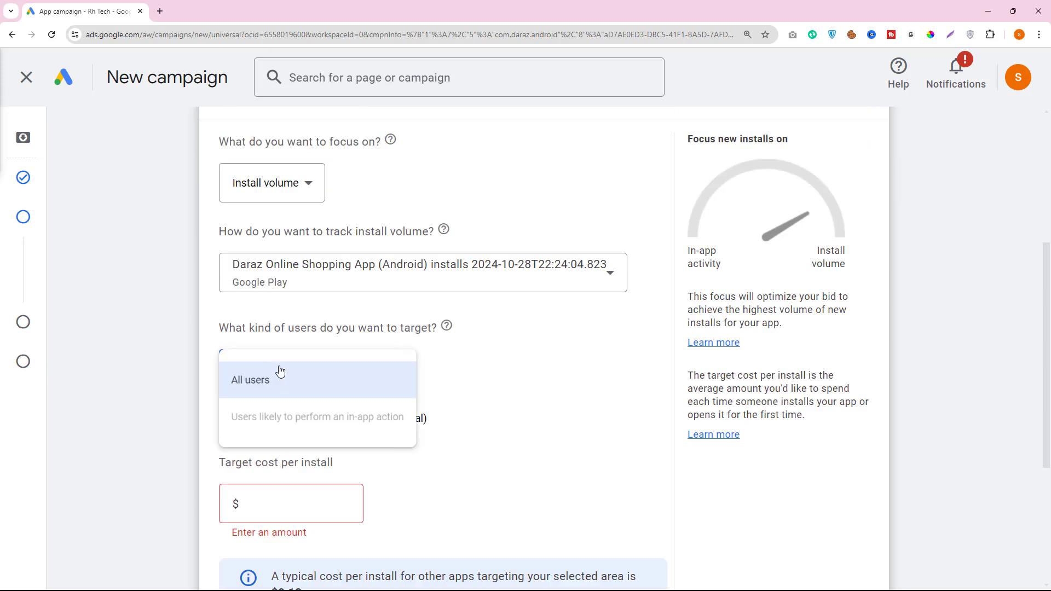
pyautogui.click(268, 385)
# Apply the suggested typical cost of $0.12 as the target cost per install
pyautogui.scroll(-2, 412, 436)
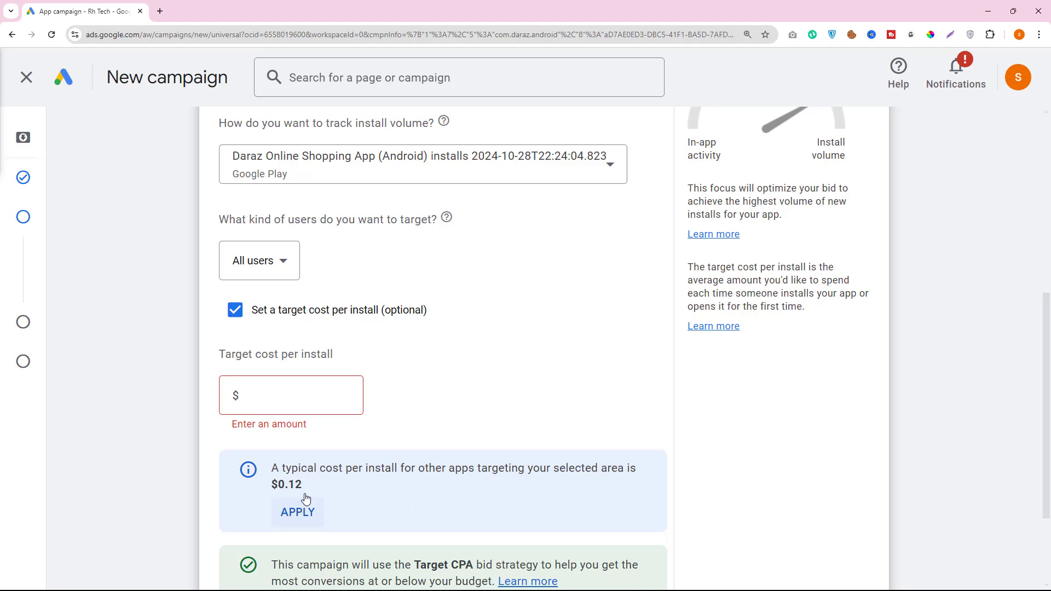
pyautogui.moveTo(307, 486); pyautogui.dragTo(278, 487)
pyautogui.rightClick(290, 484)
pyautogui.click(302, 510)
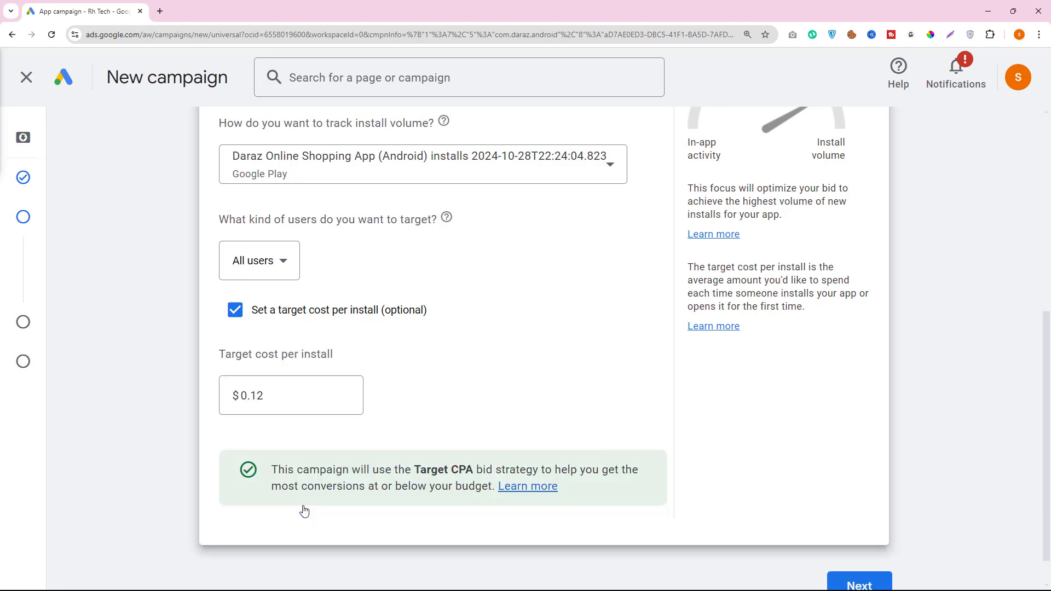
pyautogui.scroll(-1, 432, 457)
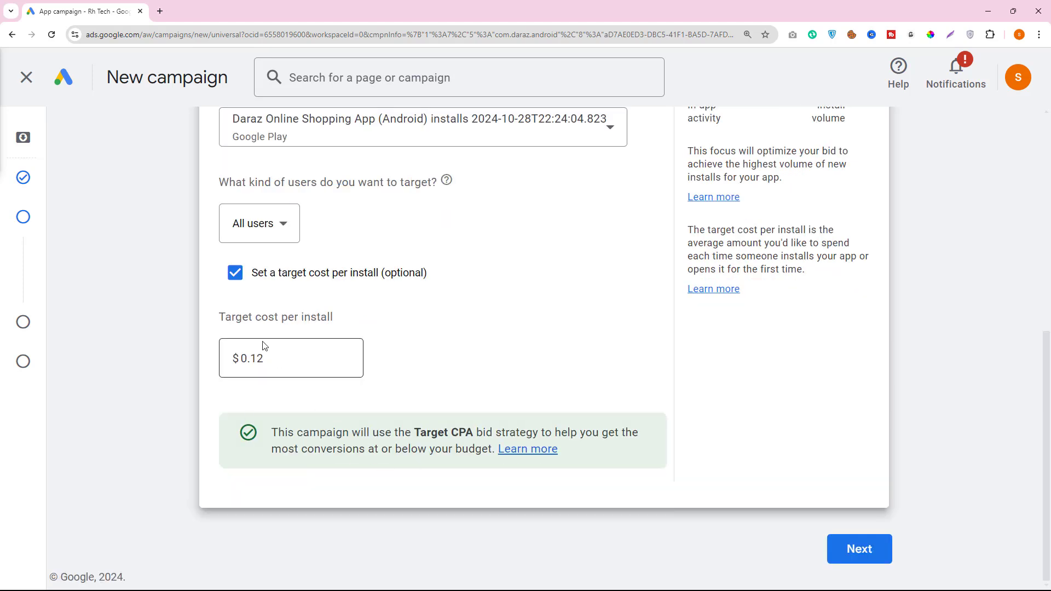
# Continue to the ad group setup and start the requested identity confirmation
pyautogui.moveTo(38, 299)
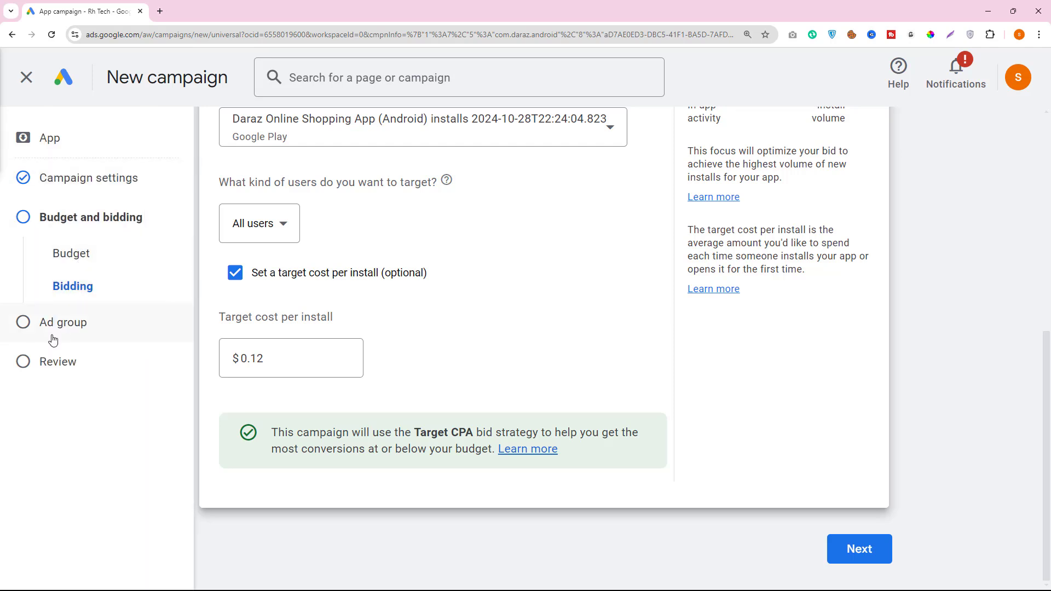
pyautogui.click(850, 552)
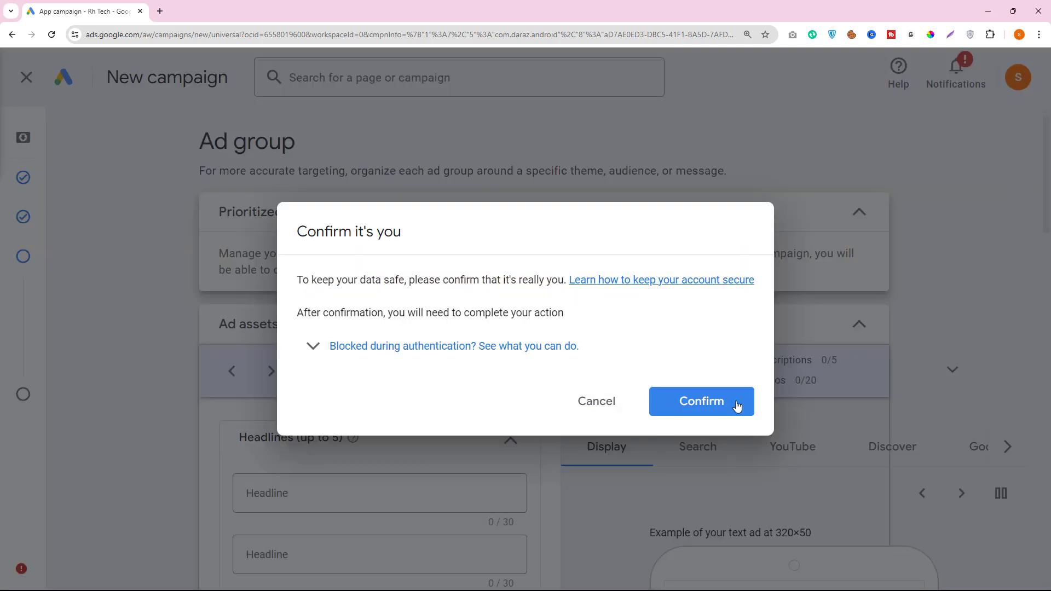
pyautogui.click(704, 400)
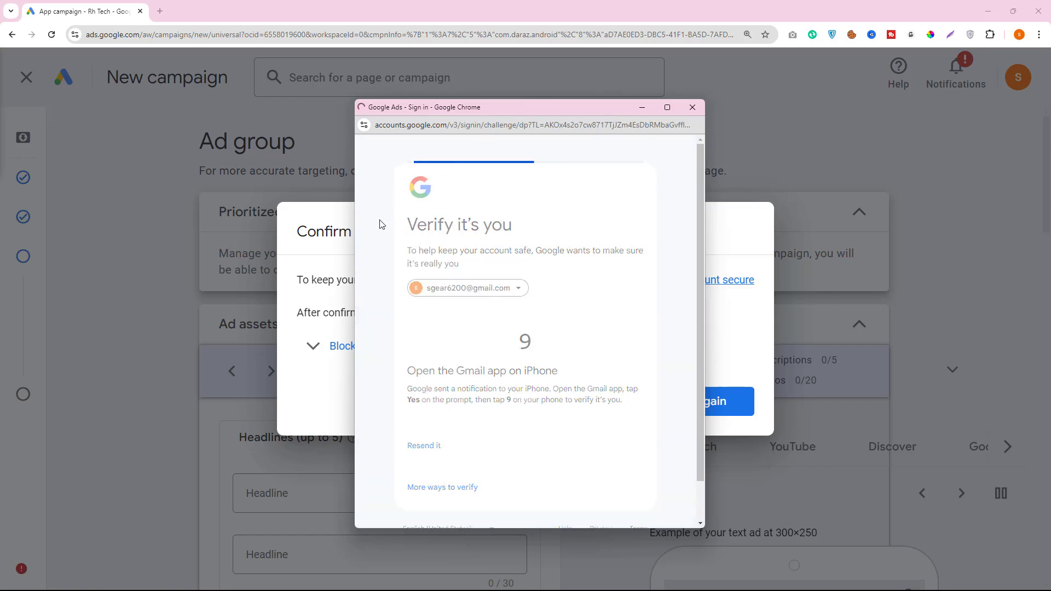
# Add the suggested headlines "Download the Daraz App Now" and "Download the Daraz App Today" to the ad assets
pyautogui.scroll(-1, 575, 350)
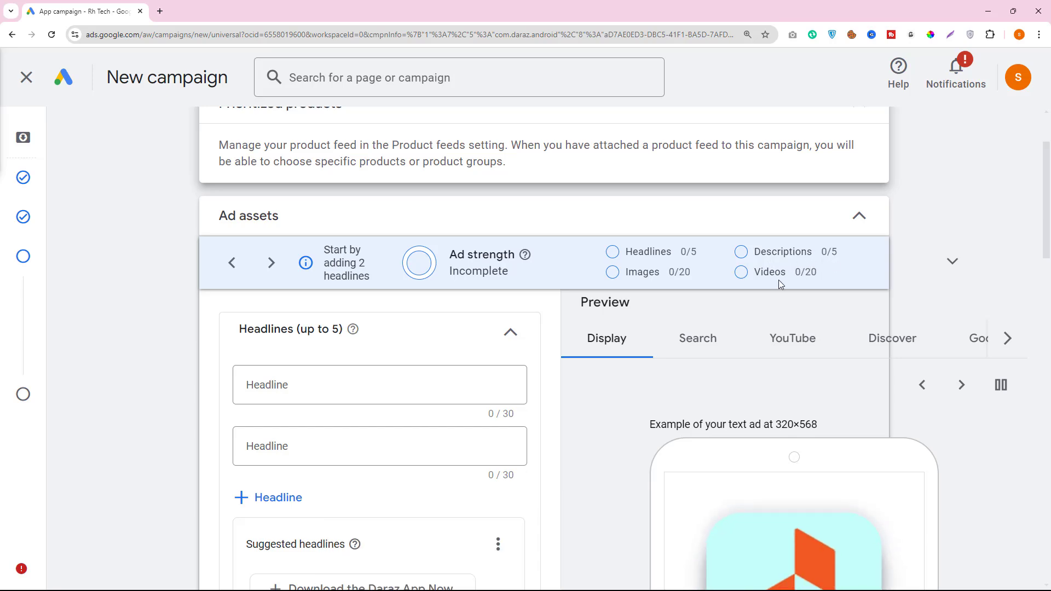
pyautogui.scroll(-6, 799, 336)
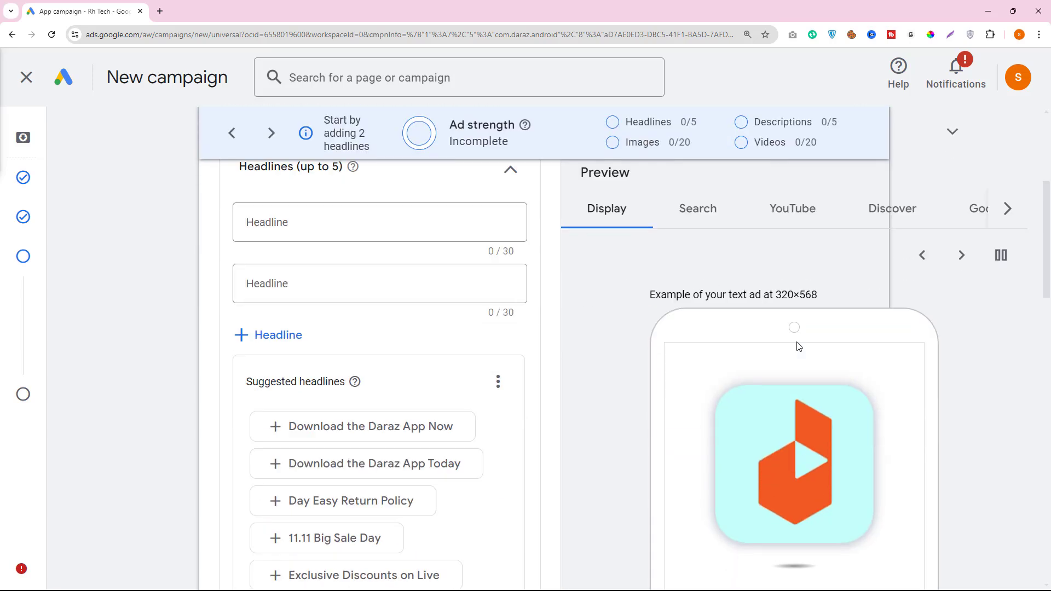
pyautogui.scroll(3, 602, 369)
pyautogui.scroll(3, 479, 370)
pyautogui.scroll(-1, 380, 366)
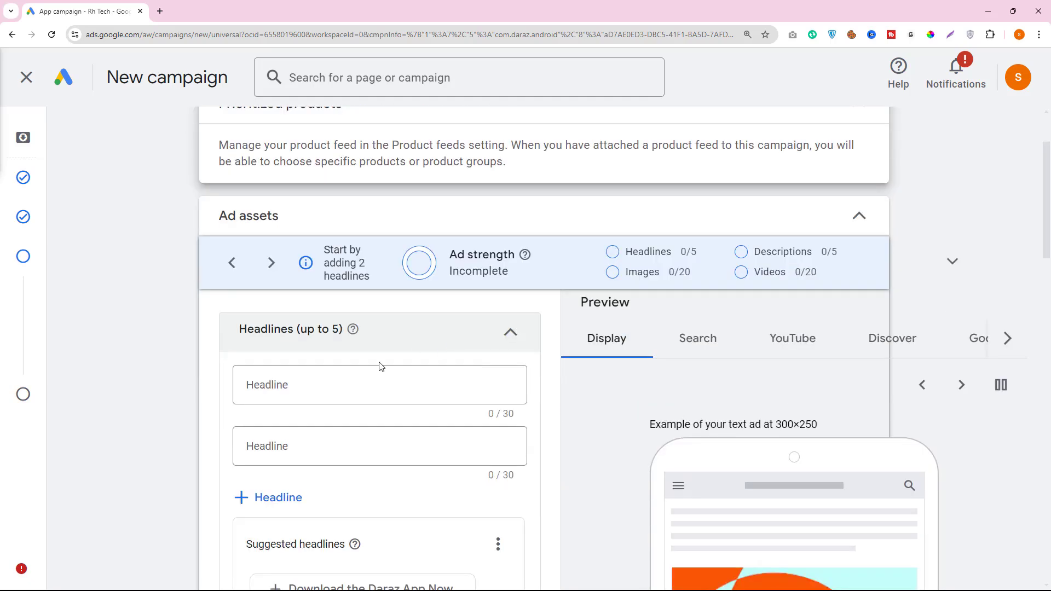
pyautogui.scroll(-2, 323, 352)
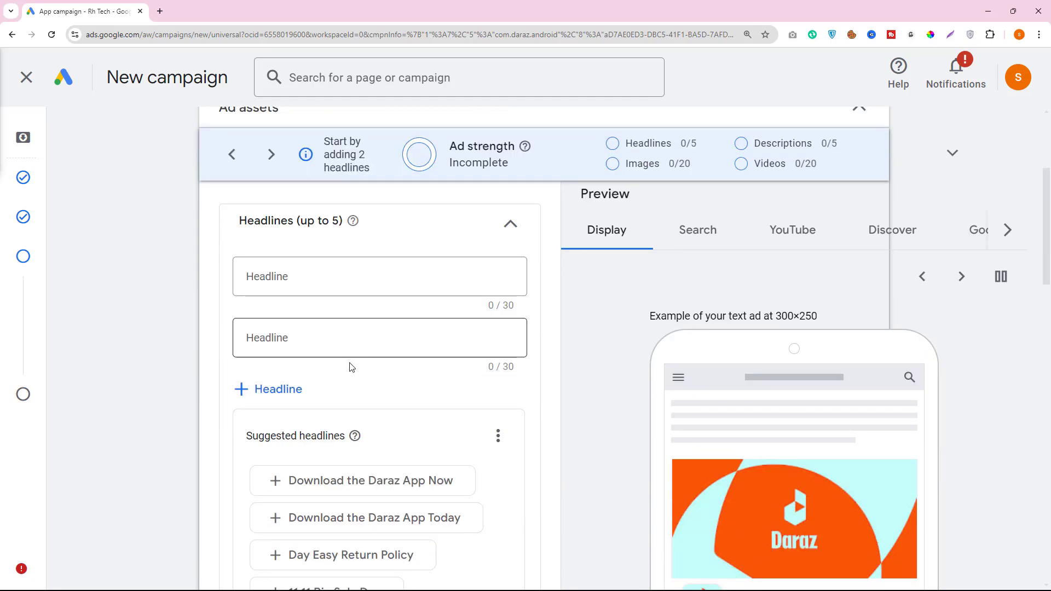
pyautogui.click(425, 471)
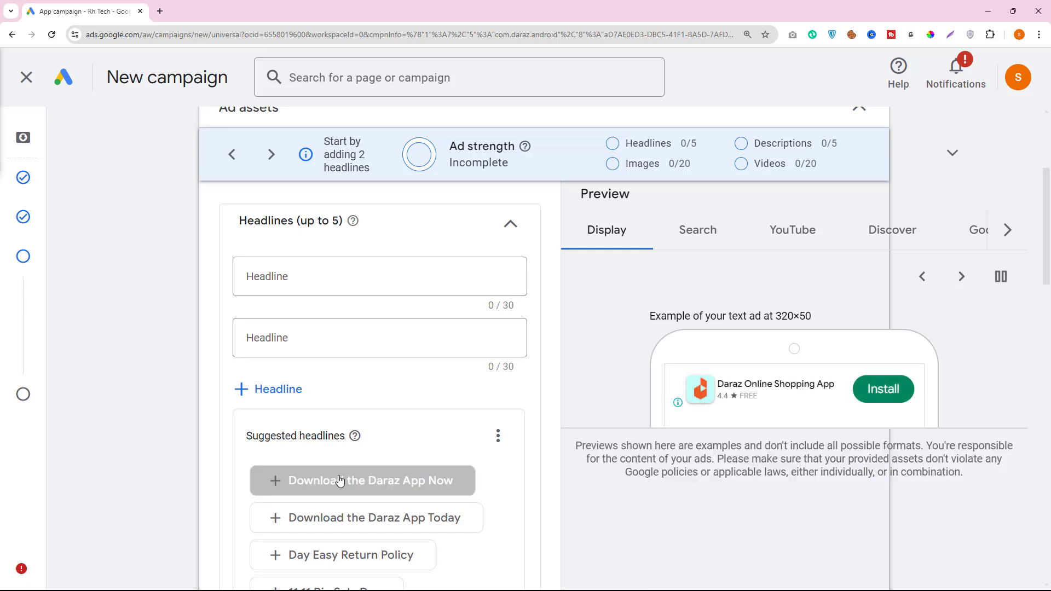
pyautogui.click(274, 482)
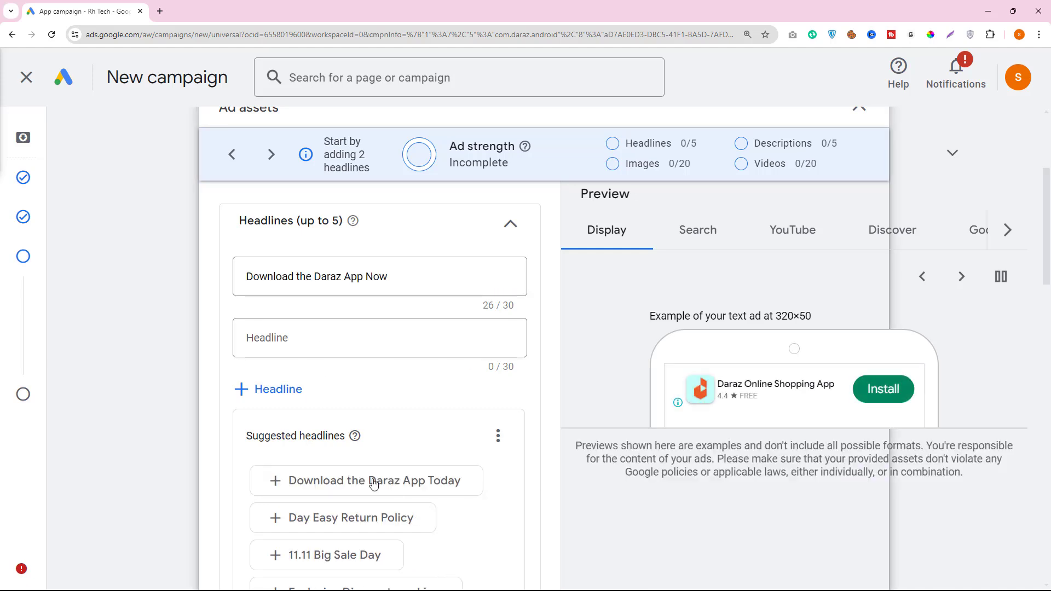
pyautogui.scroll(2, 376, 481)
pyautogui.scroll(-3, 392, 459)
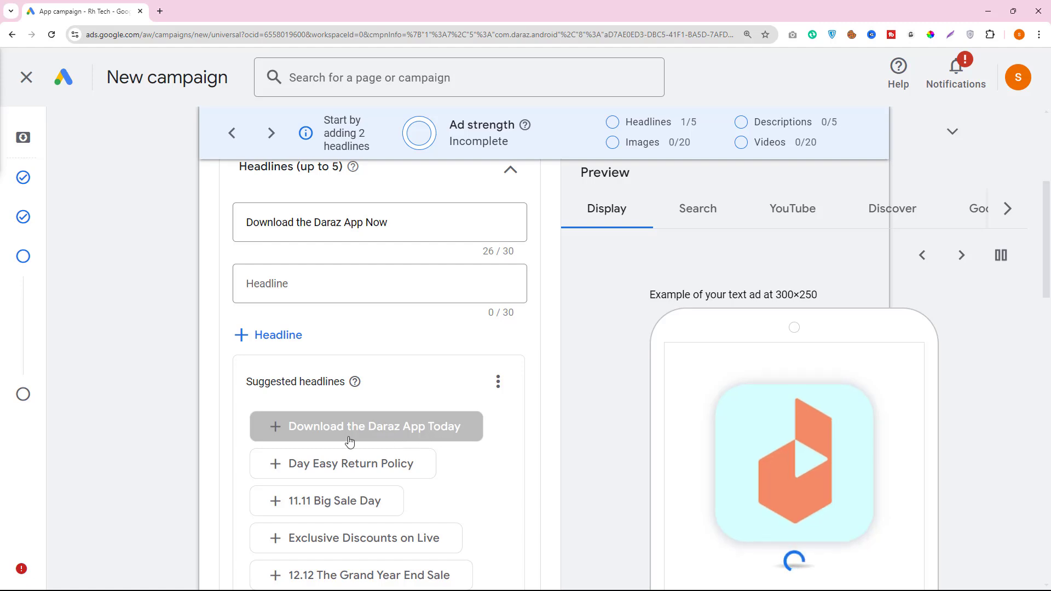
pyautogui.click(277, 432)
pyautogui.scroll(-3, 414, 428)
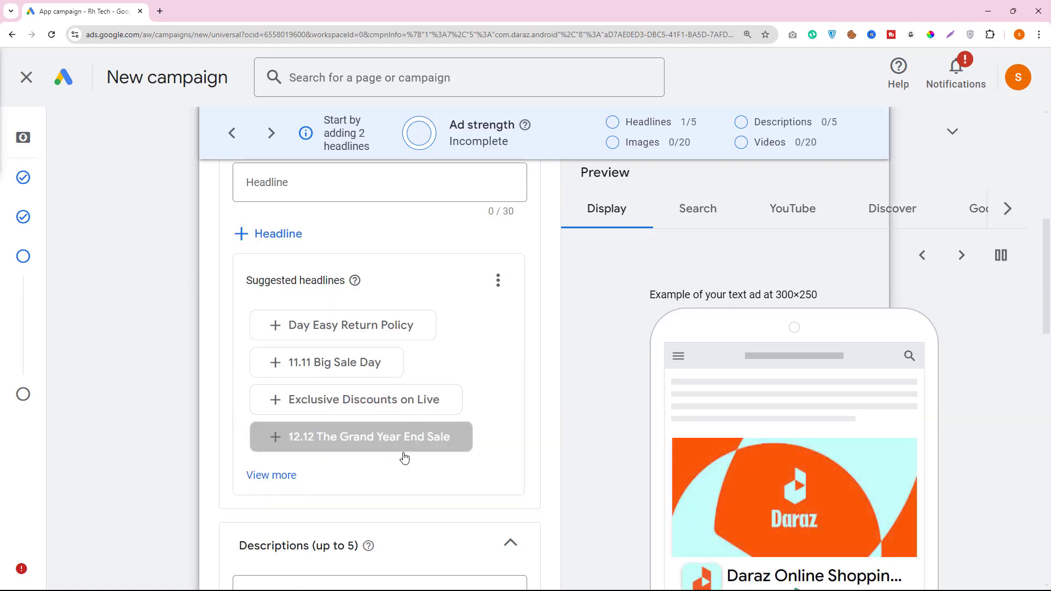
# From the full headline chooser, add the generated "Exclusive Discounts on Live" and a custom "Install Daraz App Now", and save the selection
pyautogui.click(272, 476)
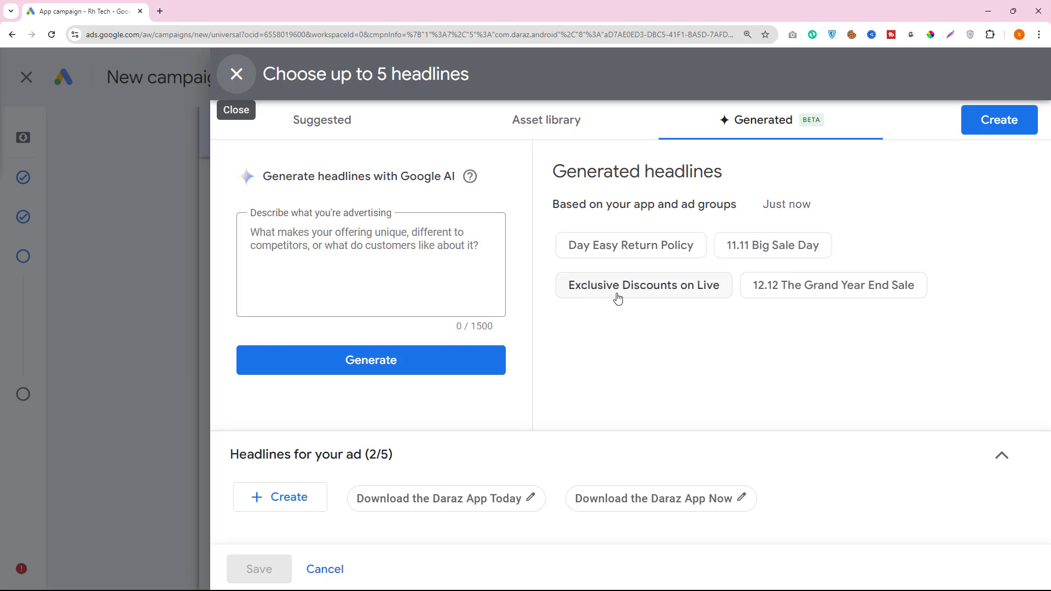
pyautogui.click(691, 294)
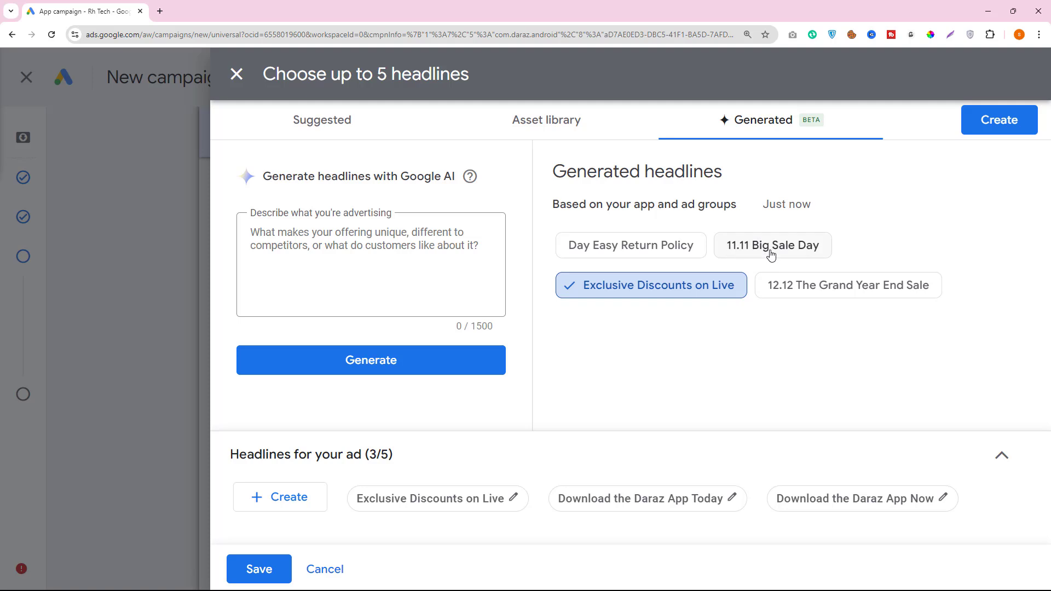
pyautogui.click(305, 503)
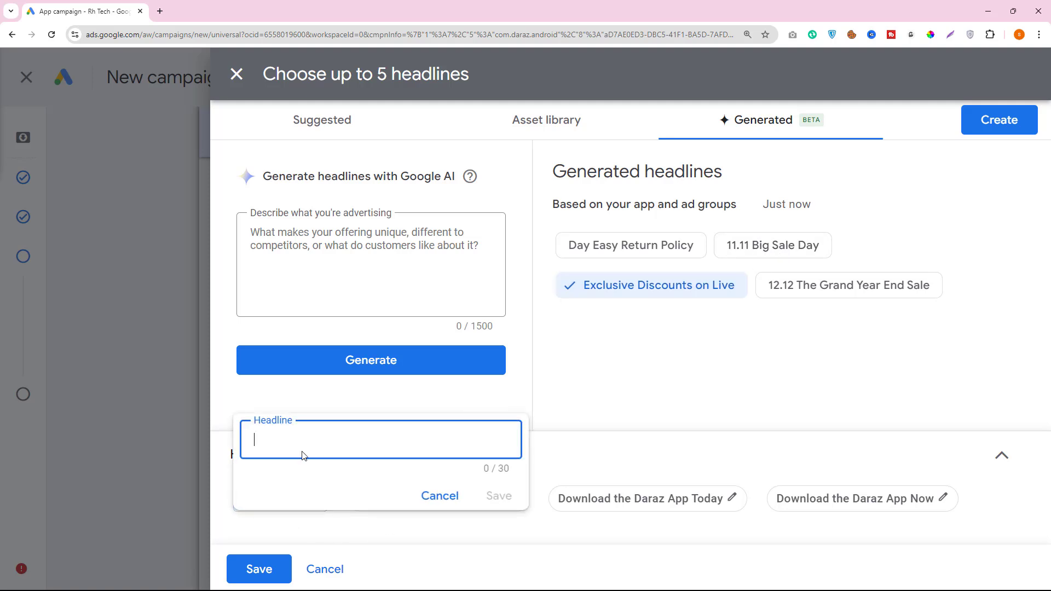
pyautogui.write('Install Daraz App')
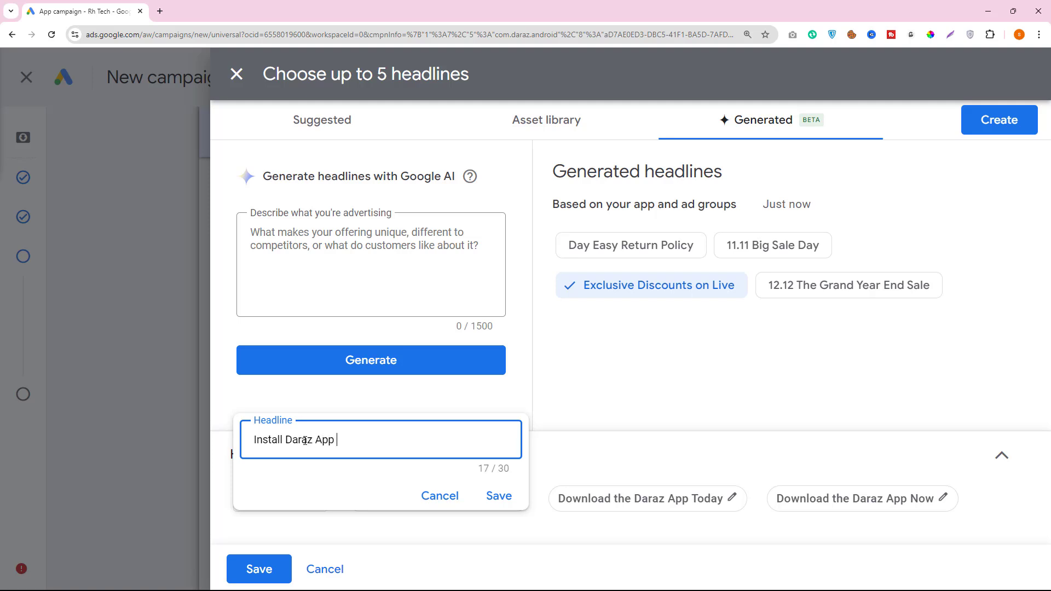
pyautogui.write(' Now')
pyautogui.click(498, 495)
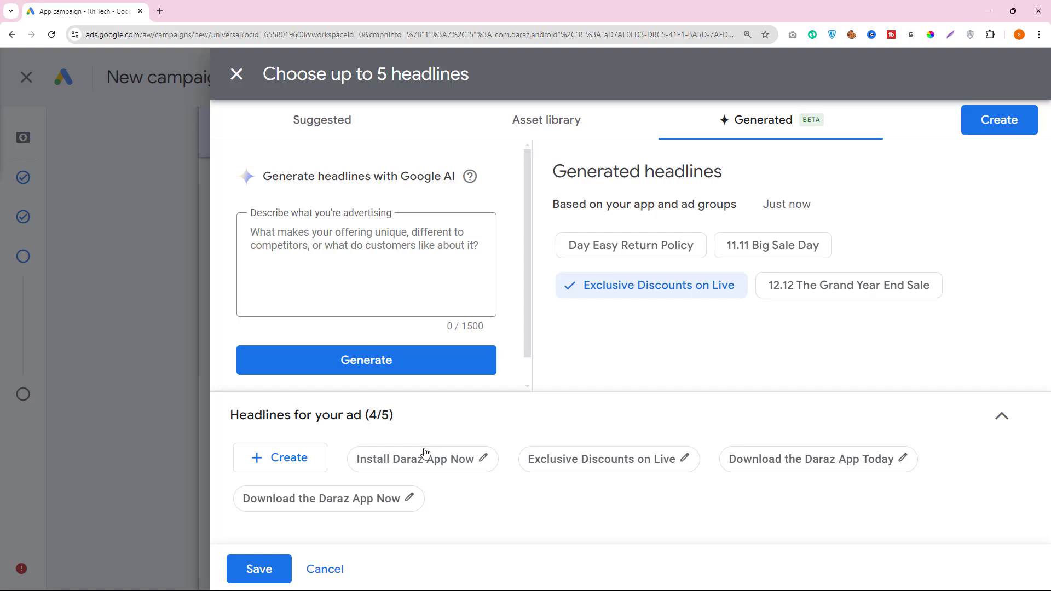
pyautogui.click(257, 570)
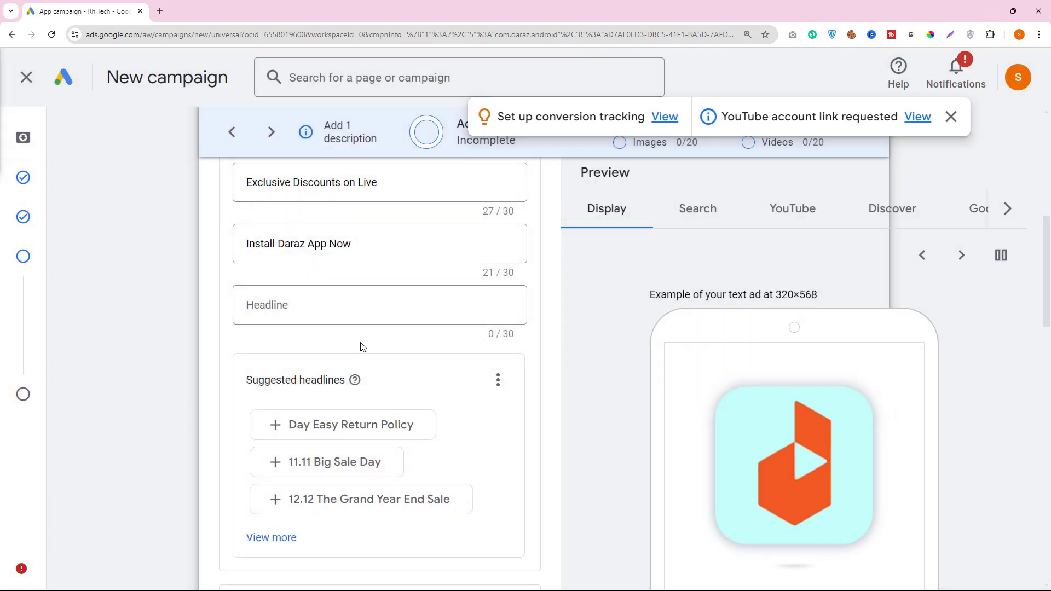
# Enter "Install Now" as the fifth headline in the ad assets
pyautogui.scroll(2, 277, 211)
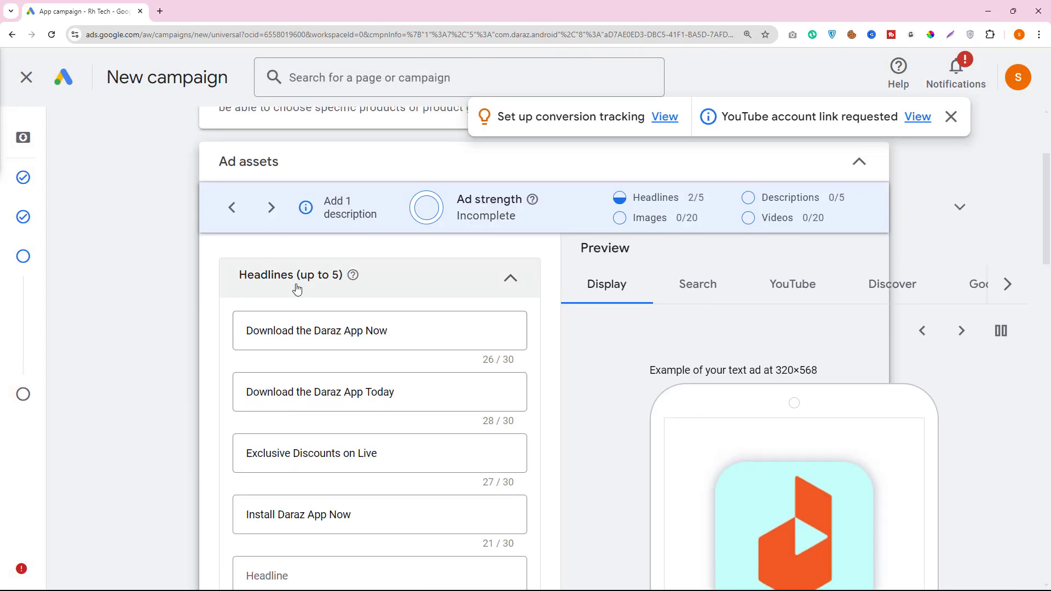
pyautogui.scroll(2, 396, 334)
pyautogui.scroll(-6, 443, 382)
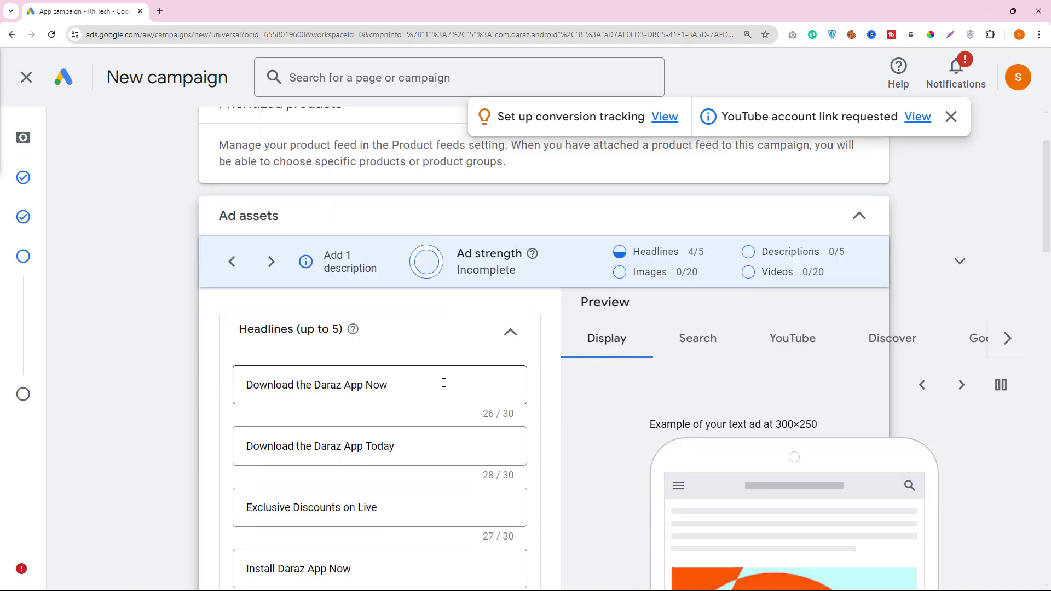
pyautogui.scroll(1, 424, 410)
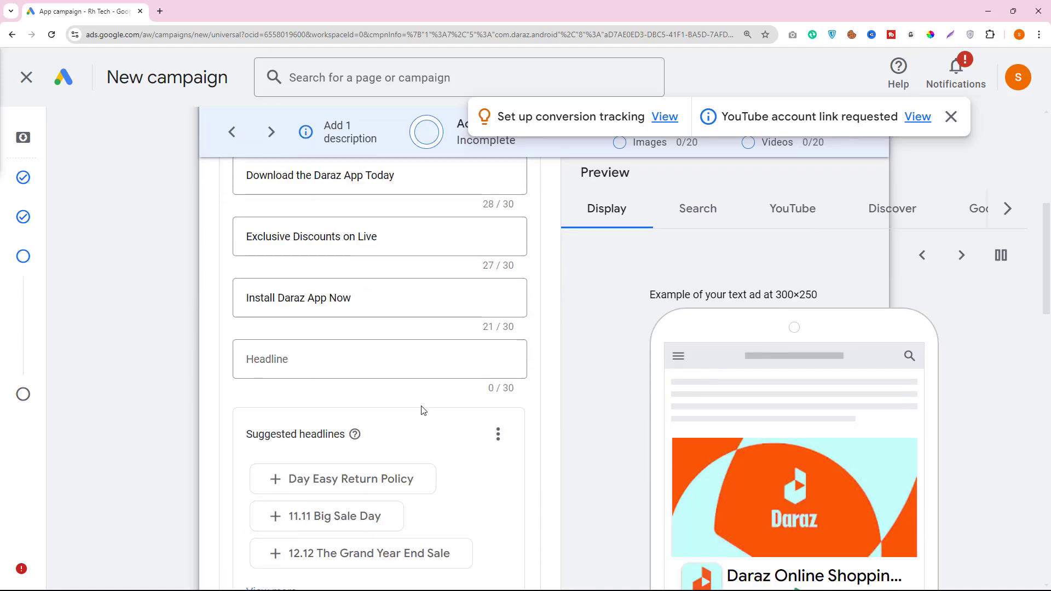
pyautogui.click(274, 359)
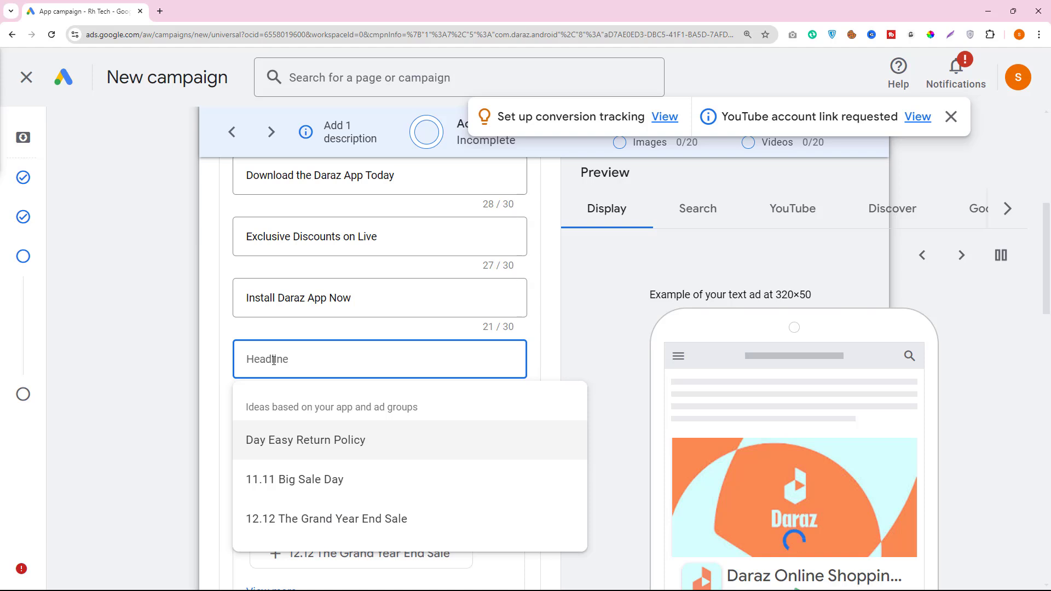
pyautogui.write('Install Now')
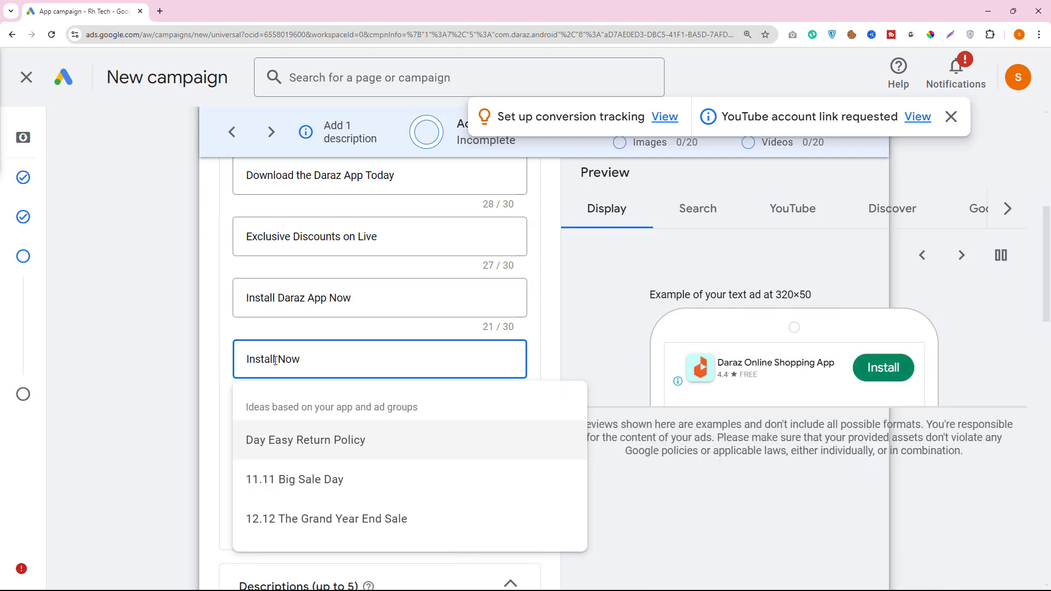
pyautogui.scroll(4, 573, 356)
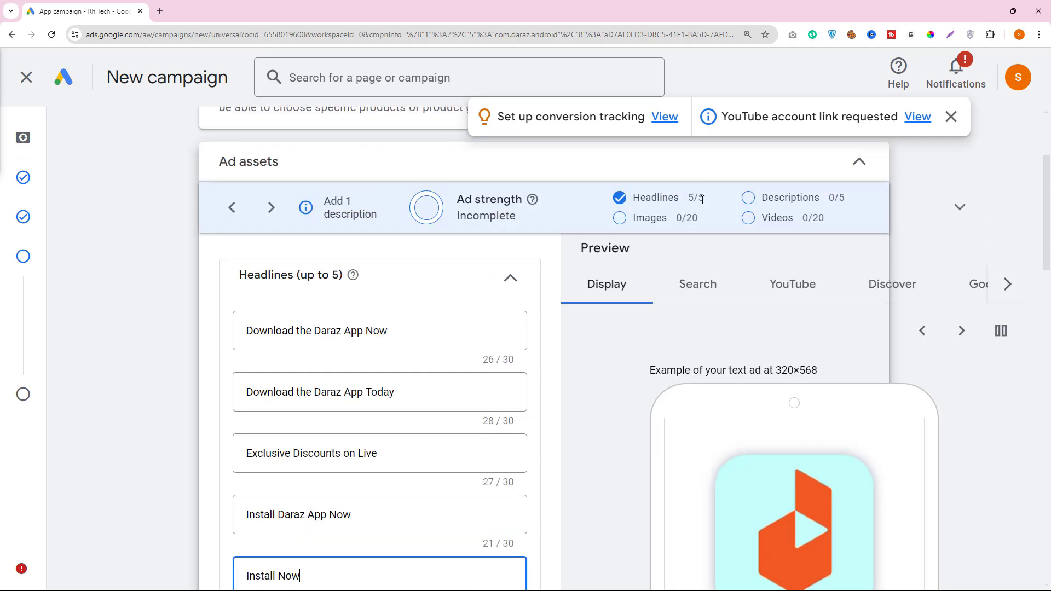
pyautogui.scroll(-6, 395, 333)
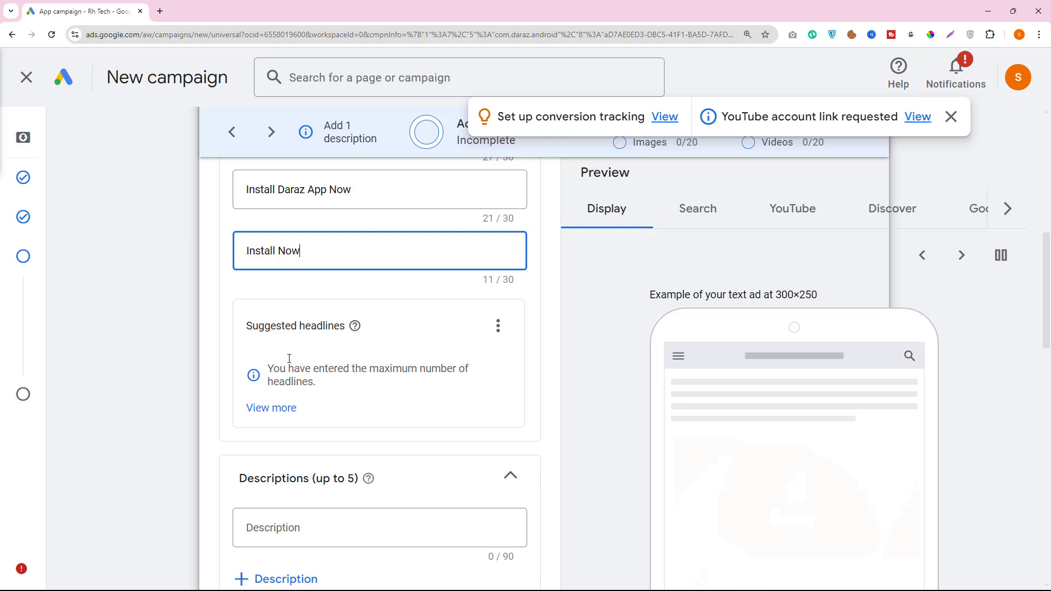
pyautogui.scroll(-2, 338, 334)
pyautogui.scroll(-2, 357, 309)
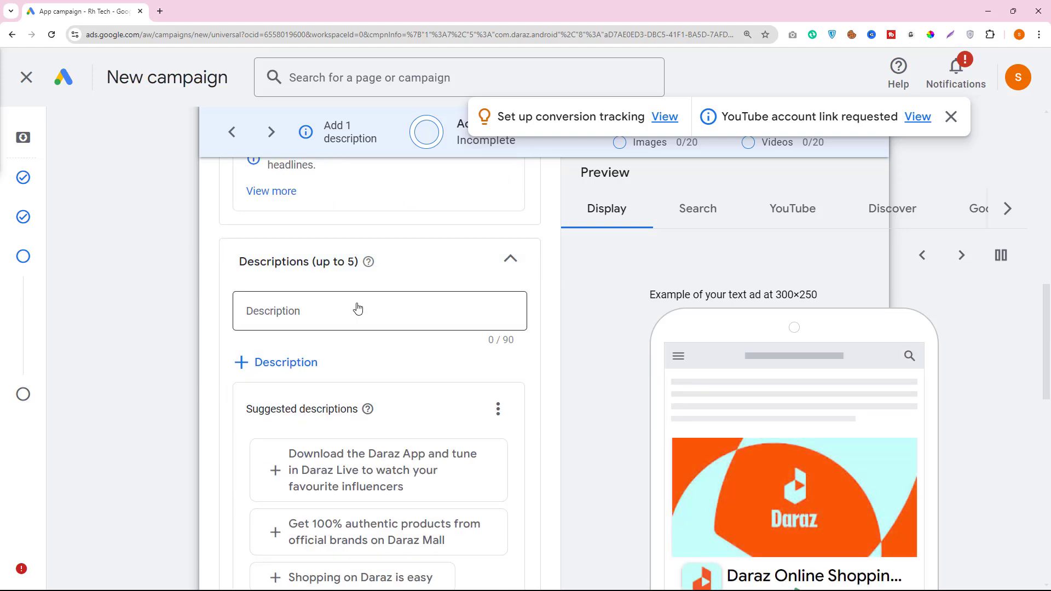
# Add suggested descriptions "Download the Daraz App and tune in Daraz Live to watch your favourite influencers" and "Get 100% authentic products from official brands on Daraz Mall"
pyautogui.scroll(-2, 435, 312)
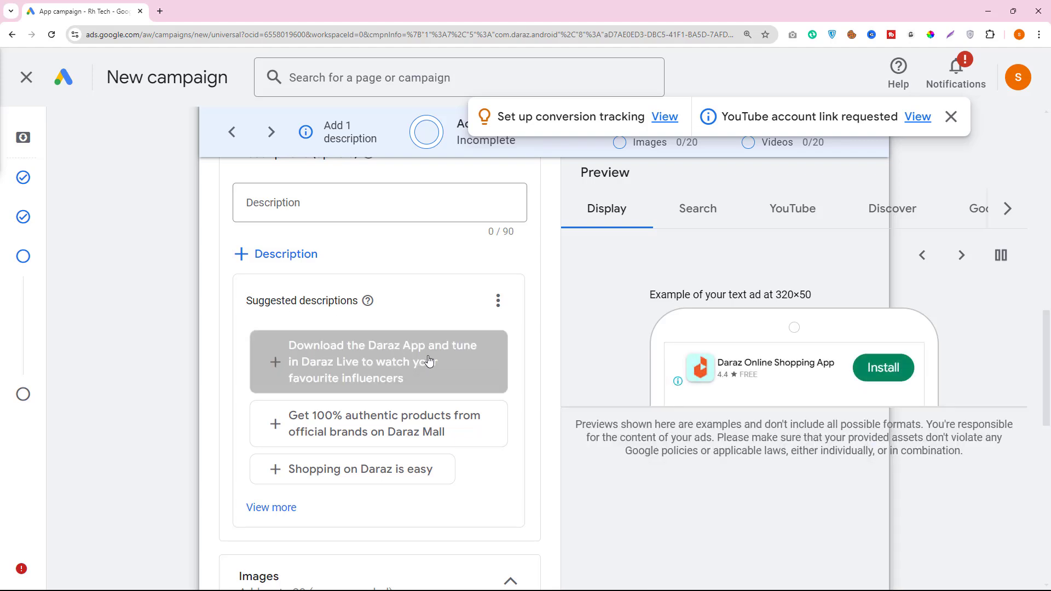
pyautogui.click(266, 363)
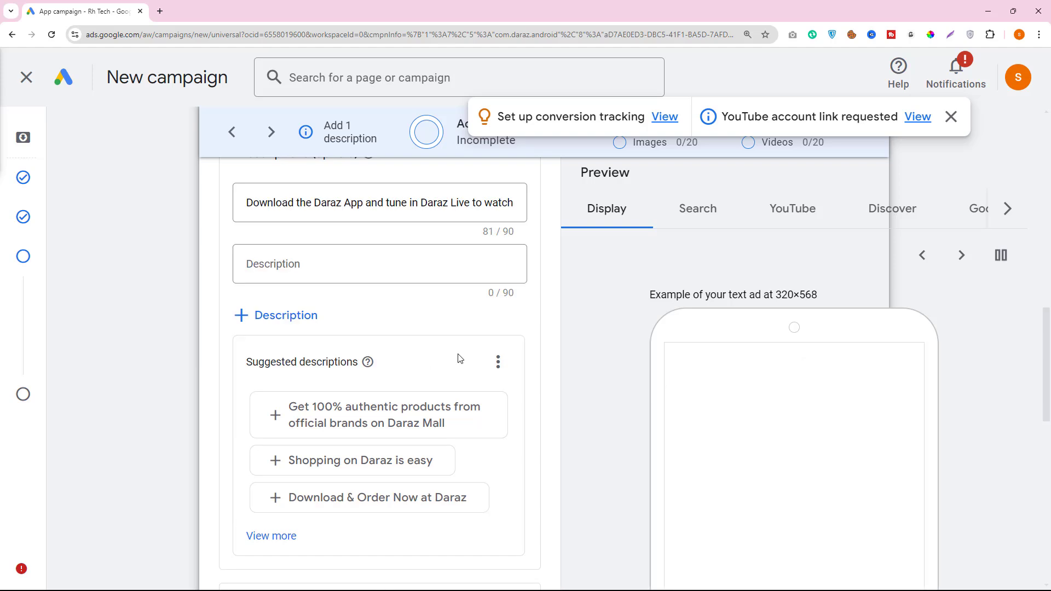
pyautogui.scroll(8, 249, 409)
pyautogui.scroll(-8, 274, 406)
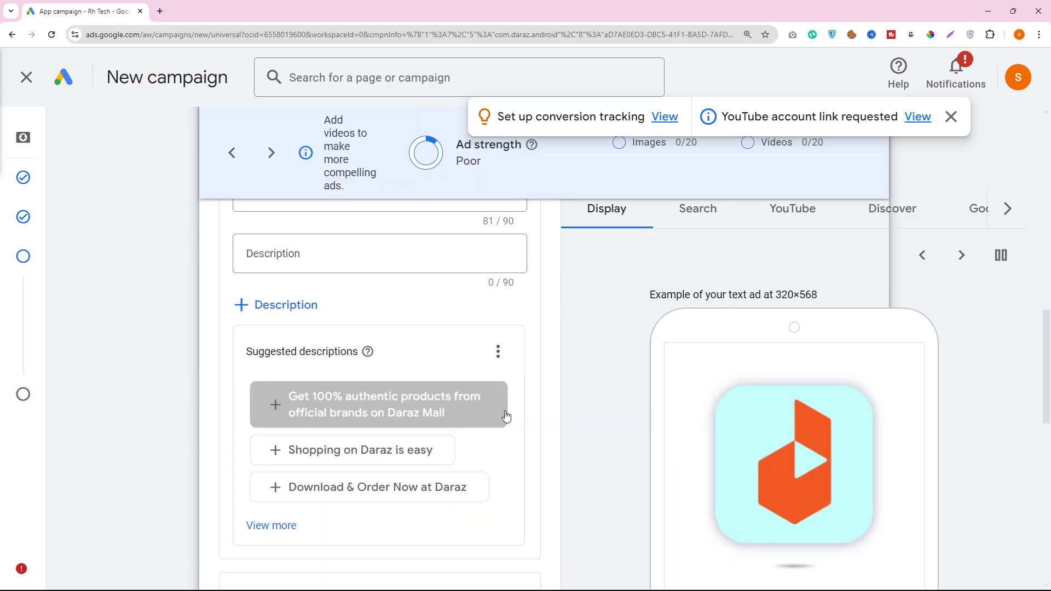
pyautogui.click(280, 409)
# Add the suggested descriptions "Shopping on Daraz is easy", "Download & Order Now at Daraz" and "Shop from more than thousands of authentic products on Daraz. Shop Now"
pyautogui.scroll(-2, 280, 408)
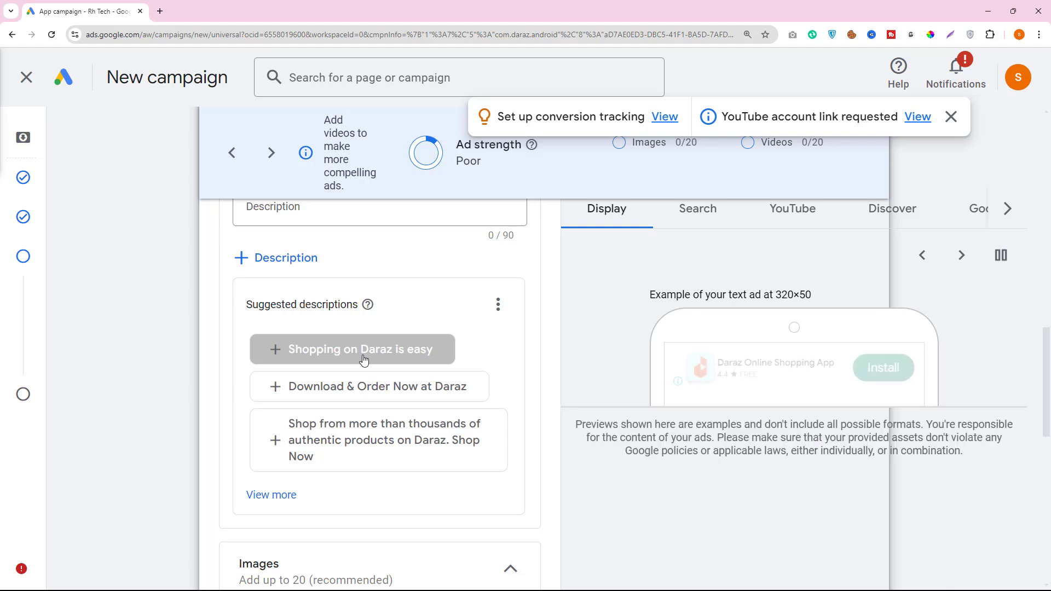
pyautogui.click(276, 355)
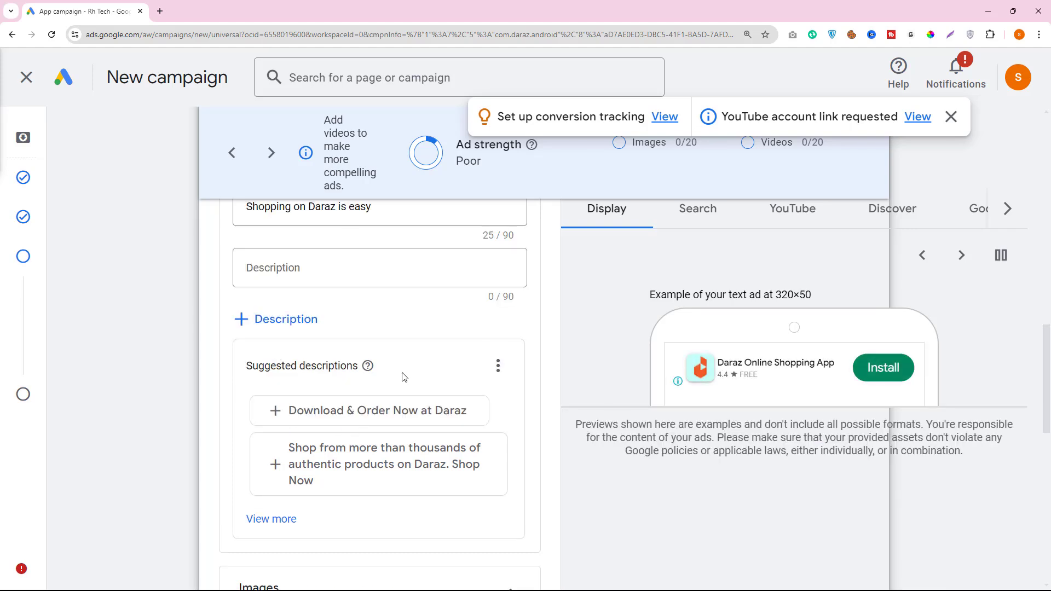
pyautogui.scroll(-2, 405, 378)
pyautogui.click(276, 303)
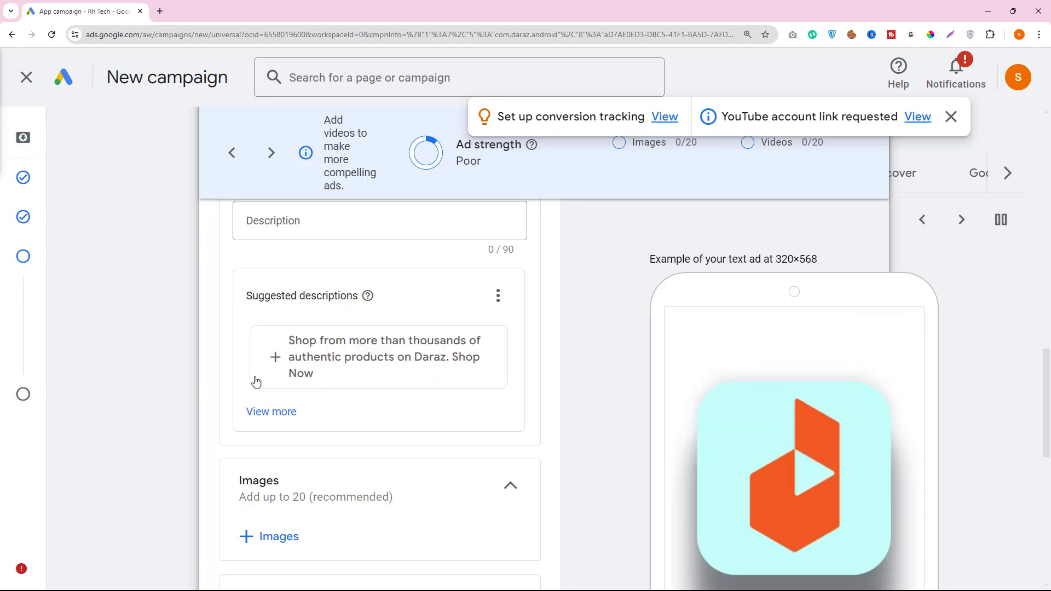
pyautogui.click(277, 357)
pyautogui.scroll(15, 515, 404)
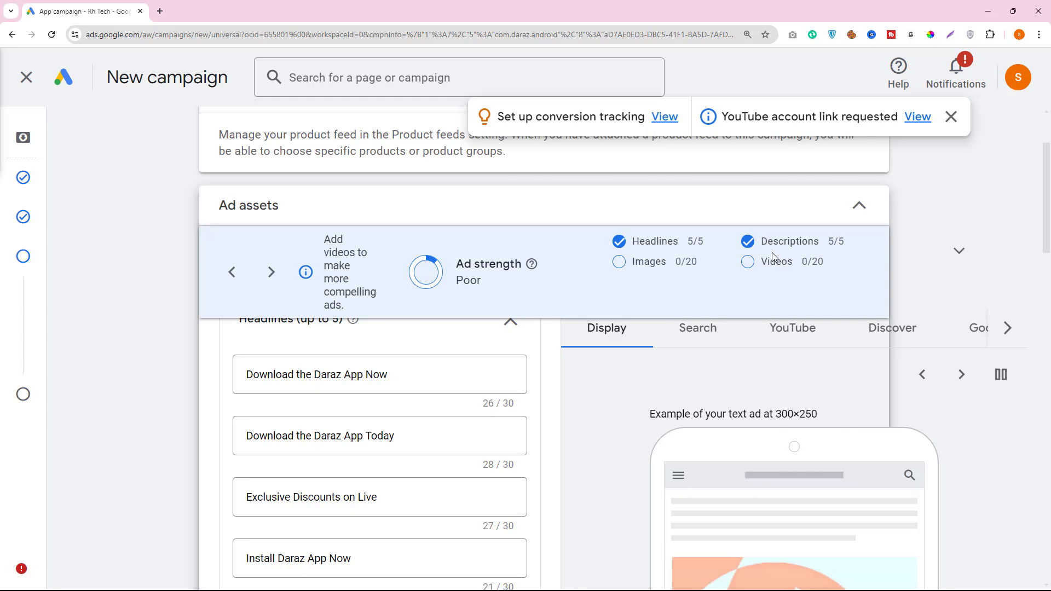
# Open the image chooser for the ad and look through the suggested images, the website or social source and the asset library
pyautogui.scroll(-15, 521, 357)
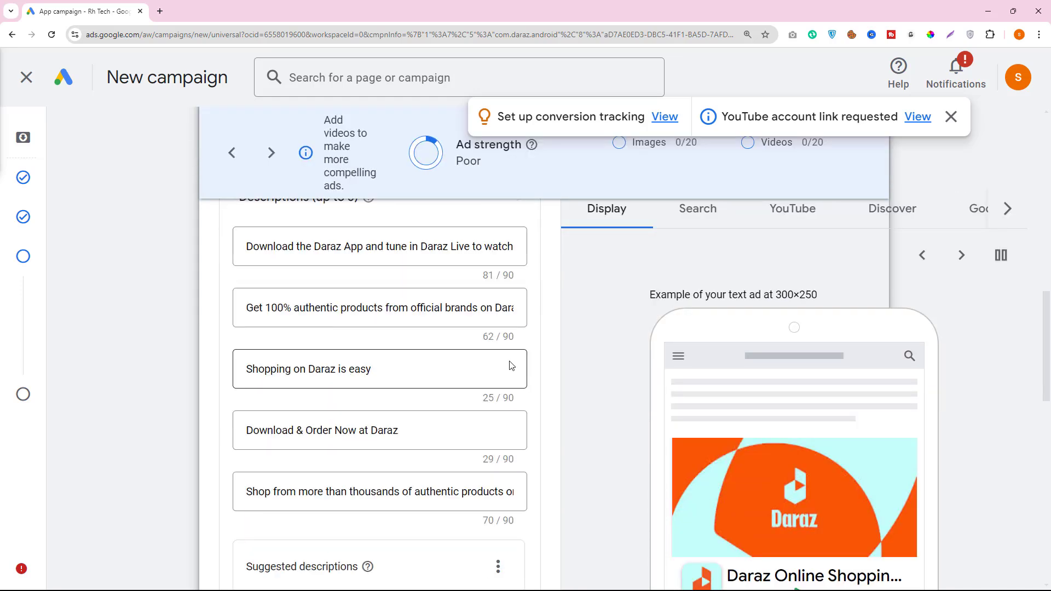
pyautogui.click(282, 340)
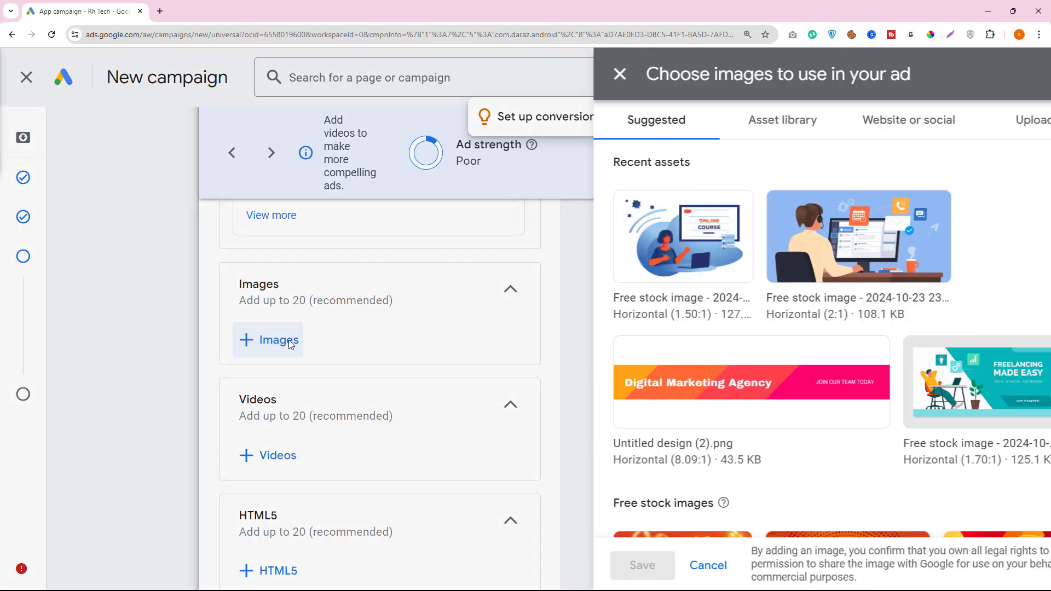
pyautogui.scroll(-3, 752, 389)
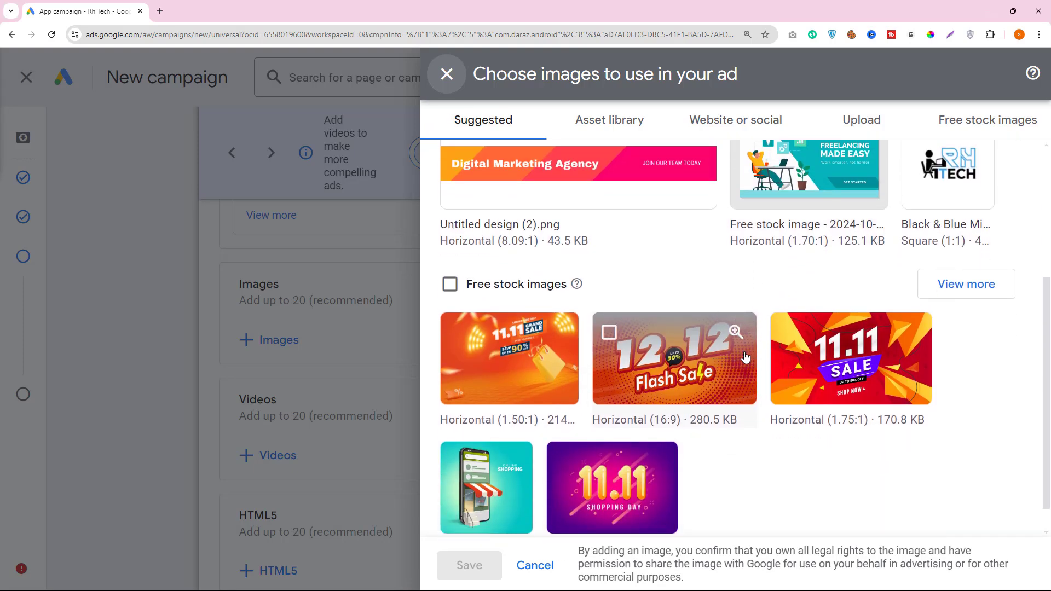
pyautogui.scroll(-1, 750, 378)
pyautogui.scroll(5, 747, 374)
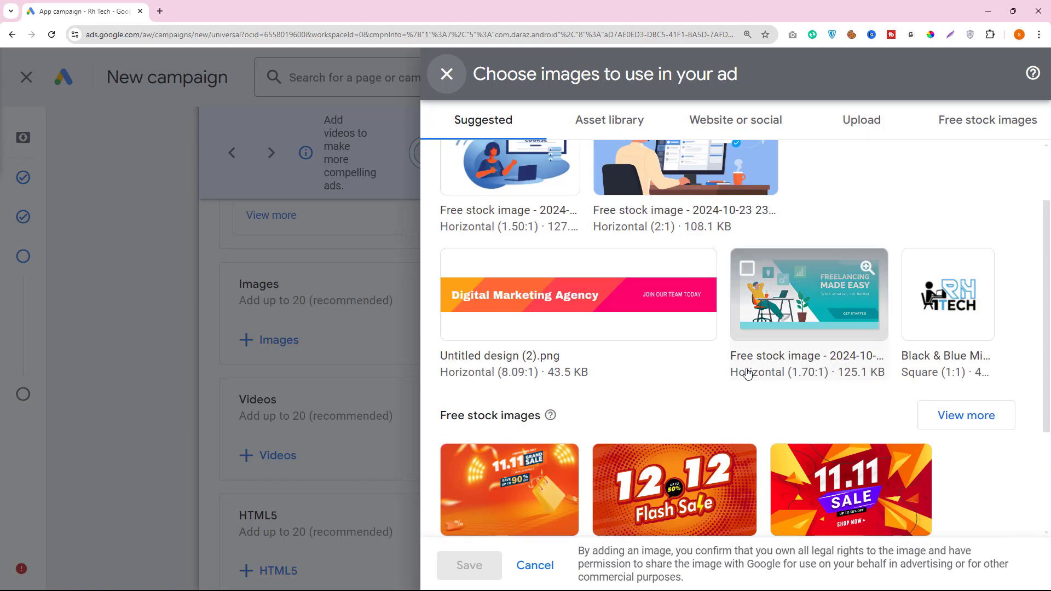
pyautogui.click(734, 134)
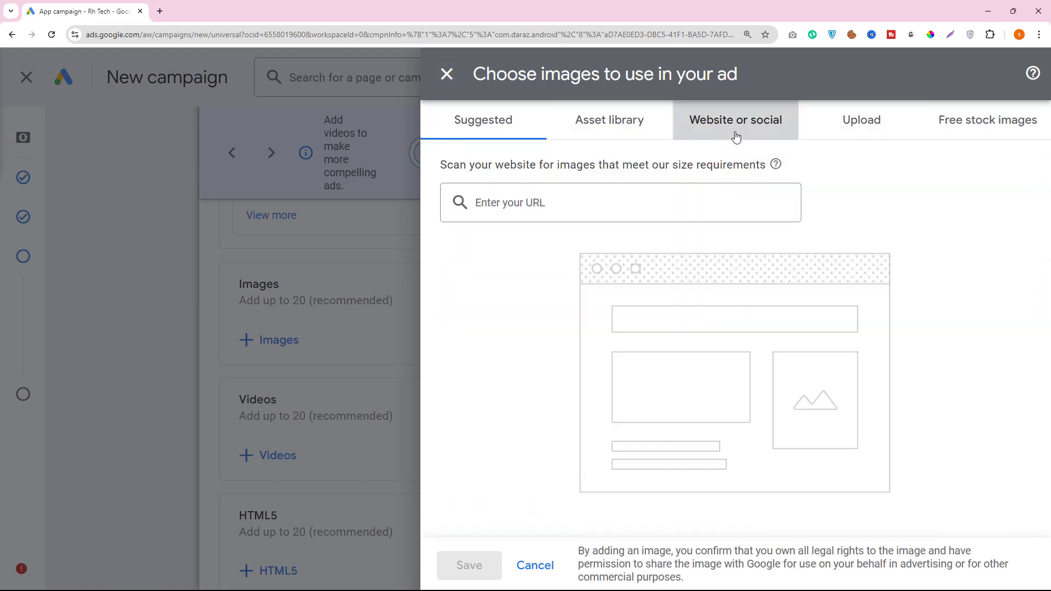
pyautogui.click(604, 136)
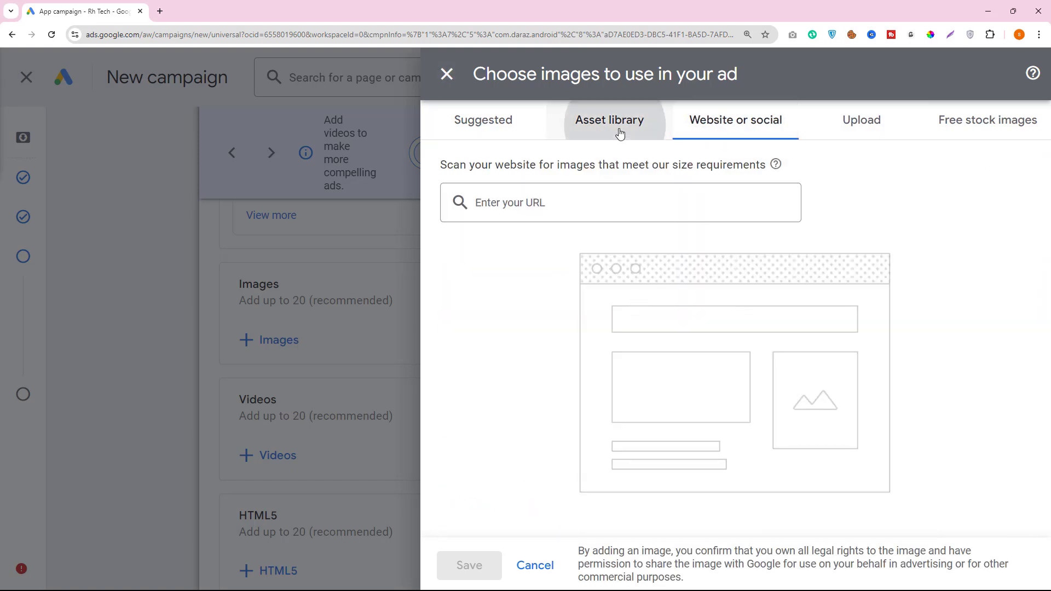
pyautogui.scroll(-3, 613, 362)
pyautogui.scroll(-2, 618, 371)
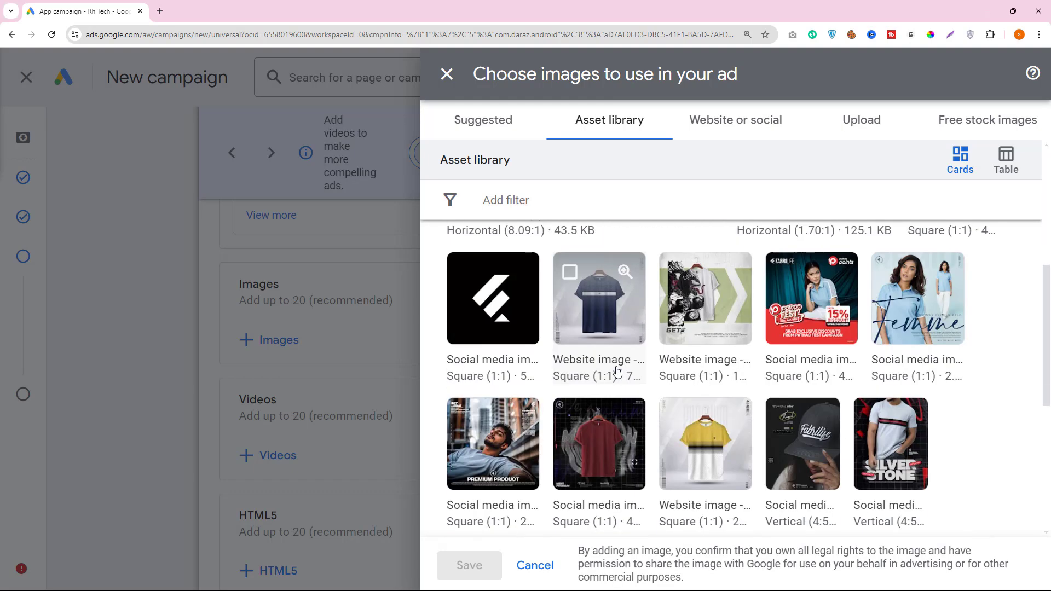
# Browse the free stock images for pictures suited to the shopping app ad
pyautogui.click(974, 126)
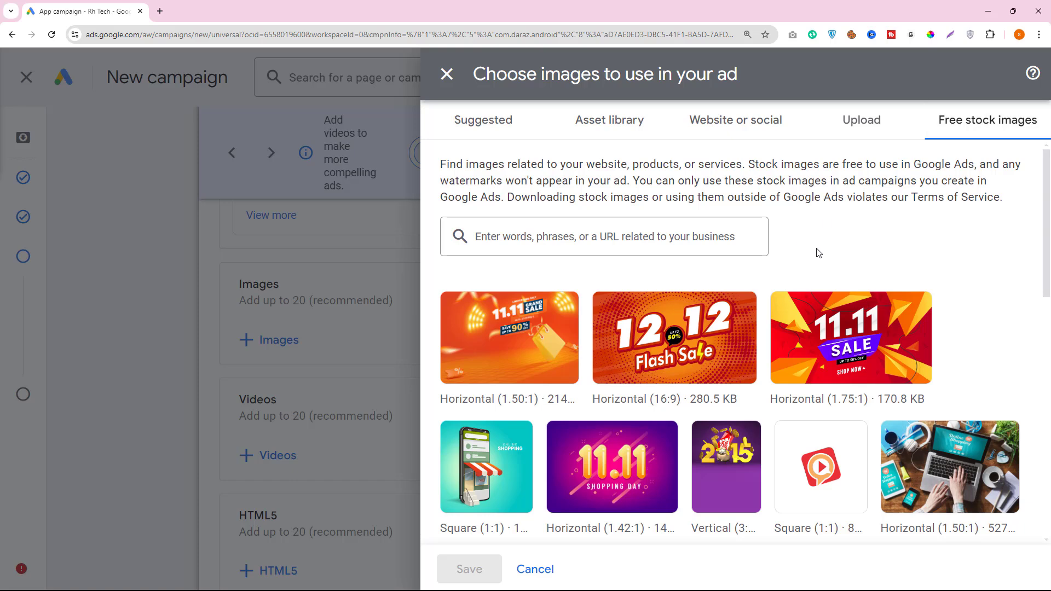
pyautogui.moveTo(793, 302)
pyautogui.scroll(-4, 898, 438)
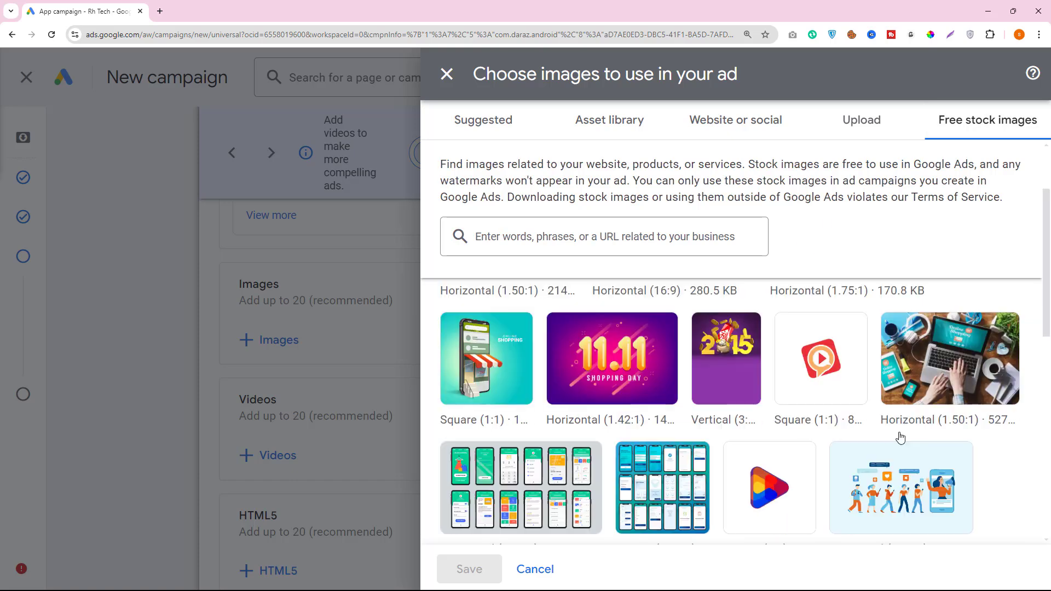
pyautogui.scroll(-3, 901, 461)
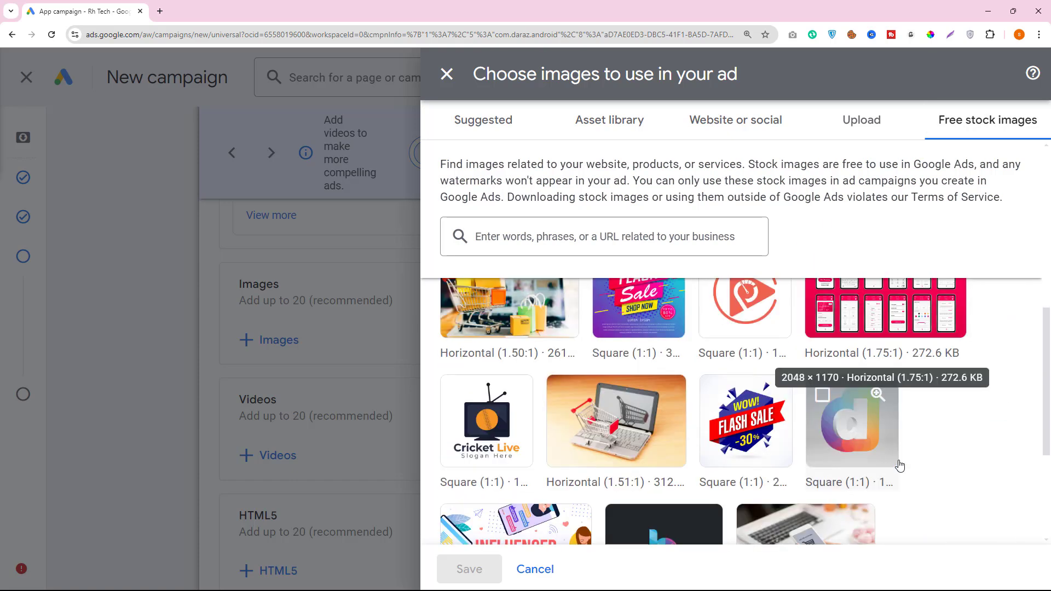
pyautogui.scroll(-4, 900, 466)
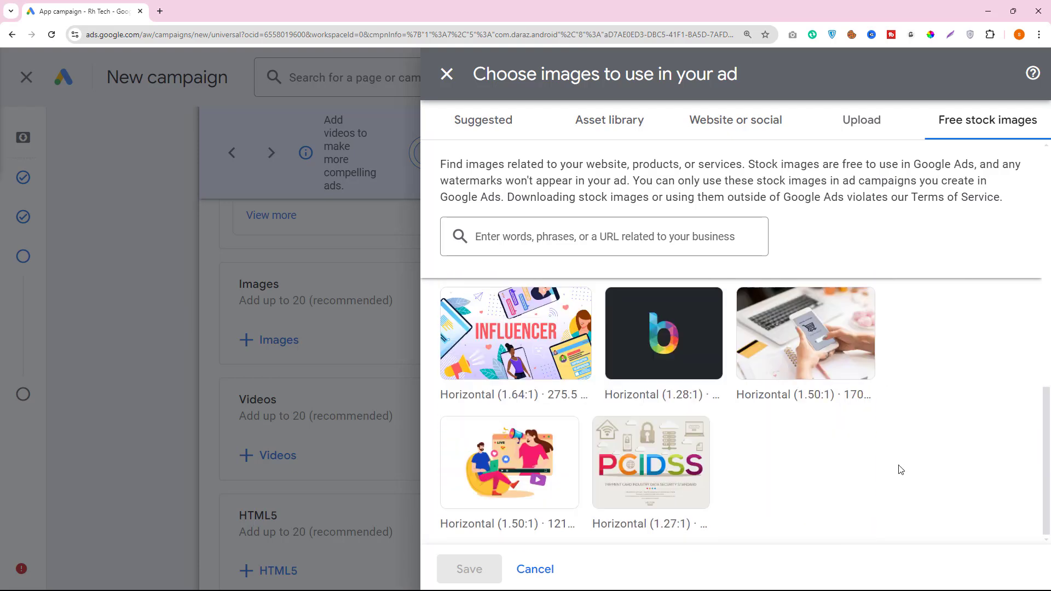
pyautogui.scroll(3, 720, 461)
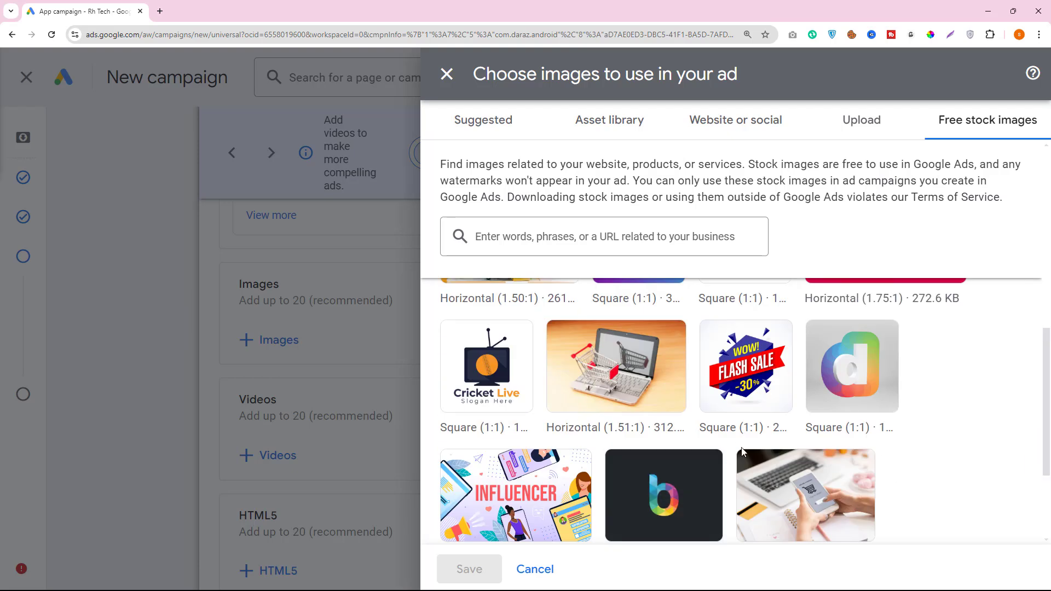
pyautogui.scroll(6, 836, 392)
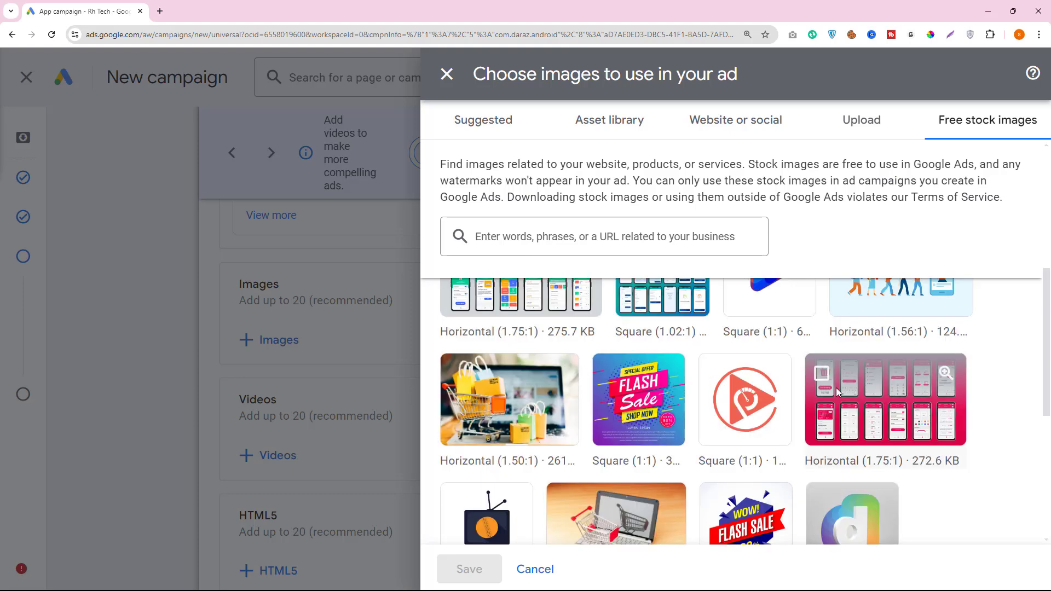
pyautogui.scroll(3, 836, 392)
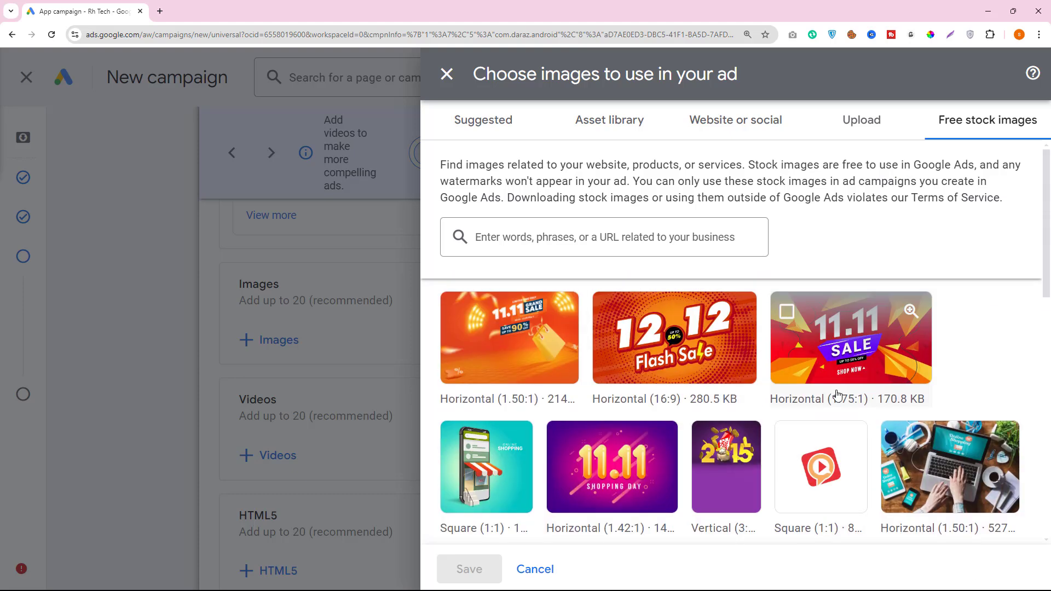
# Review the suggested images again and expand their free stock section to examine the full range
pyautogui.click(484, 120)
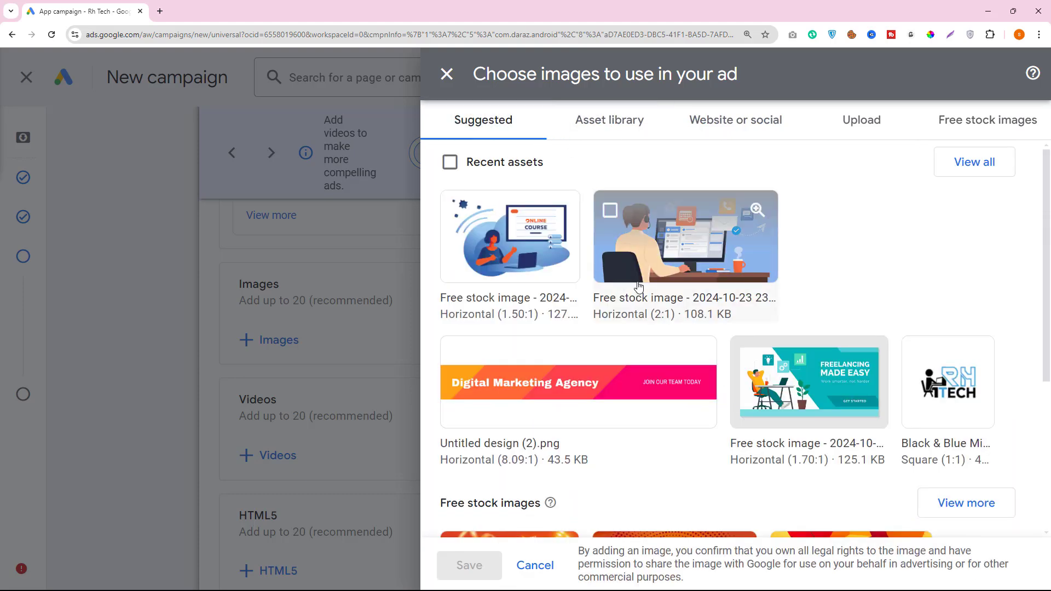
pyautogui.scroll(-5, 525, 361)
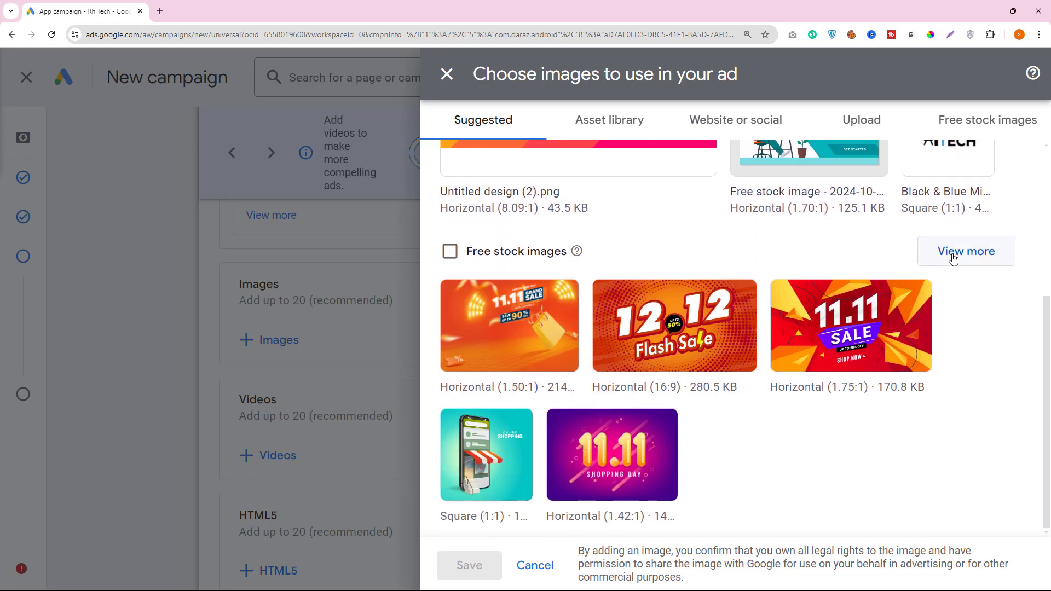
pyautogui.click(953, 257)
pyautogui.scroll(-6, 891, 376)
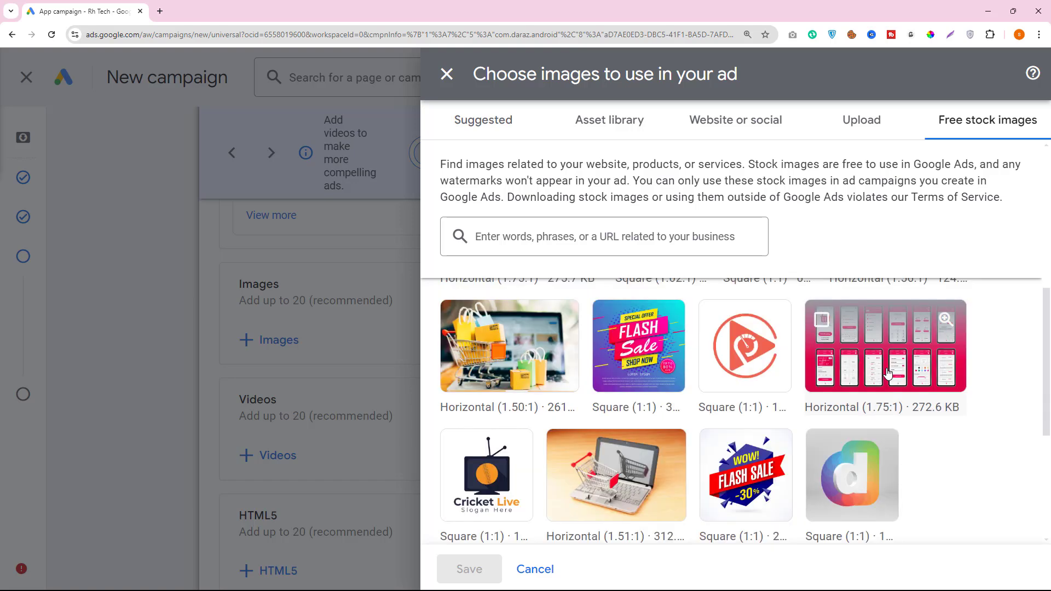
pyautogui.scroll(-5, 888, 372)
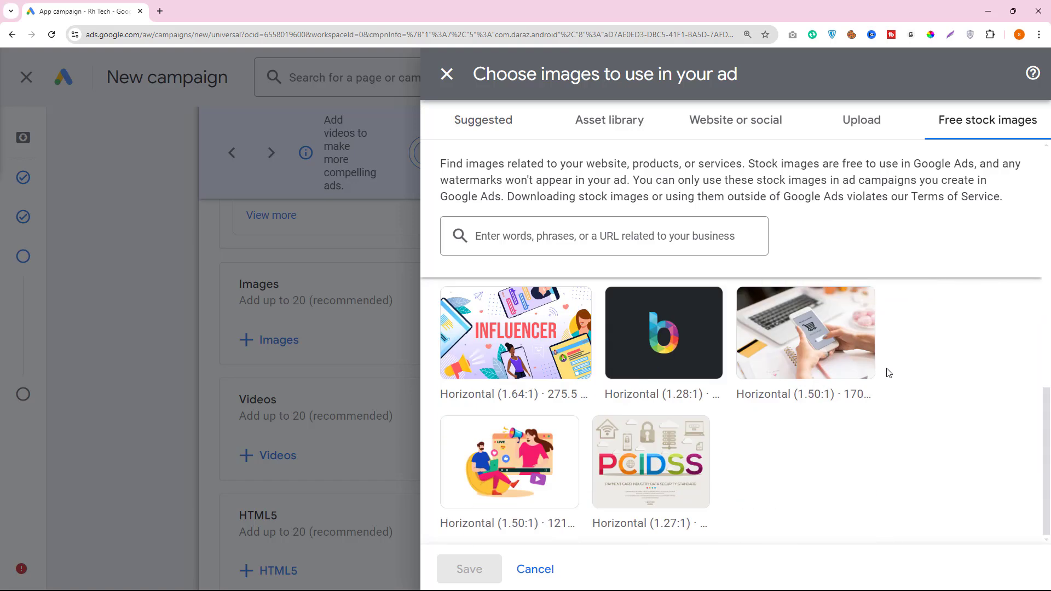
pyautogui.scroll(10, 471, 454)
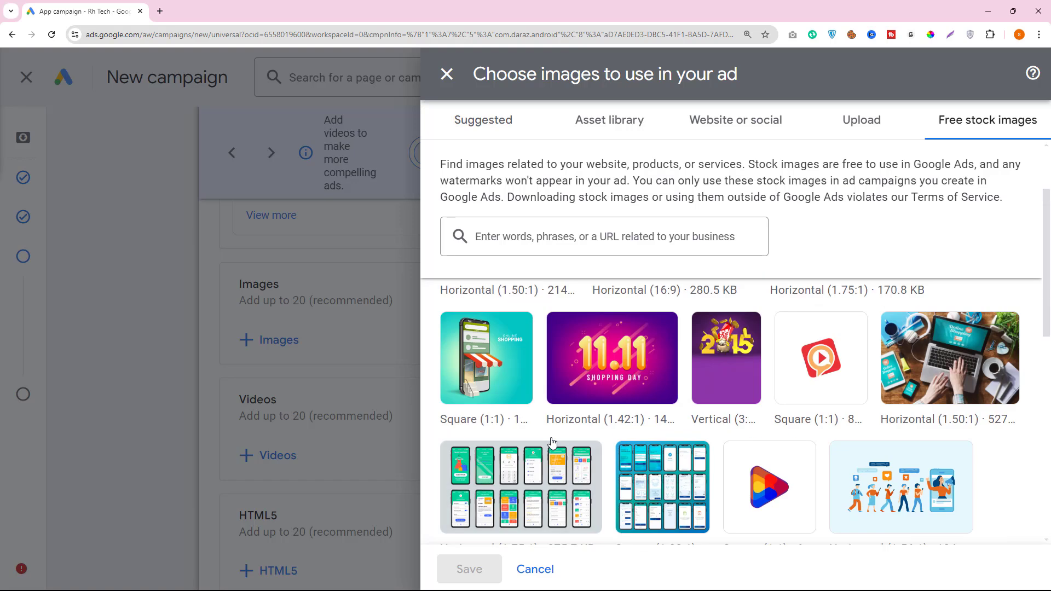
# Search the free stock images for "daraz" and save the square multicoloured letter "d" image to the ad assets
pyautogui.click(514, 241)
pyautogui.write('d')
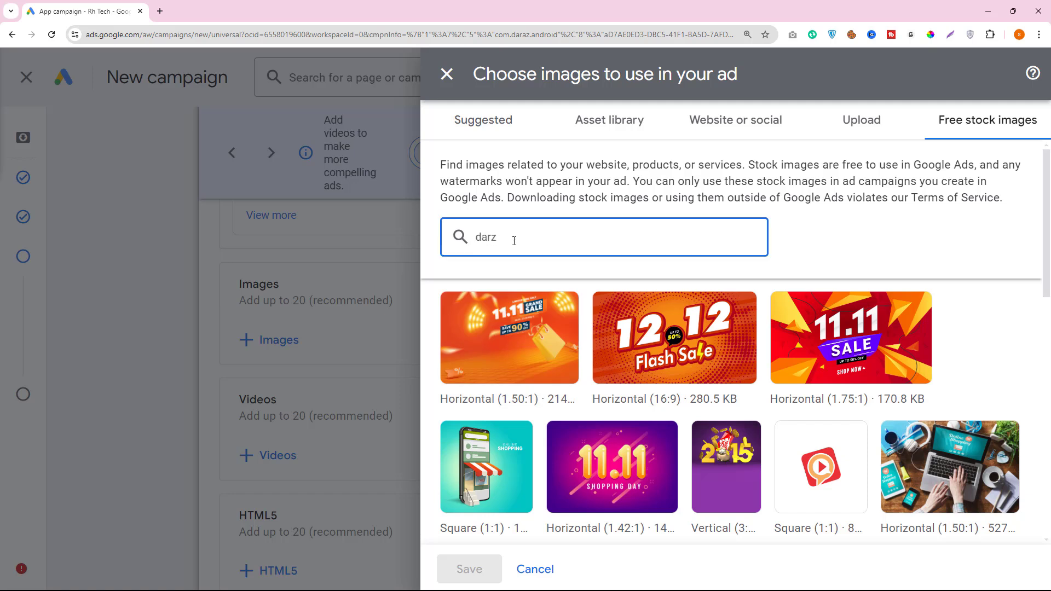
pyautogui.write('araz')
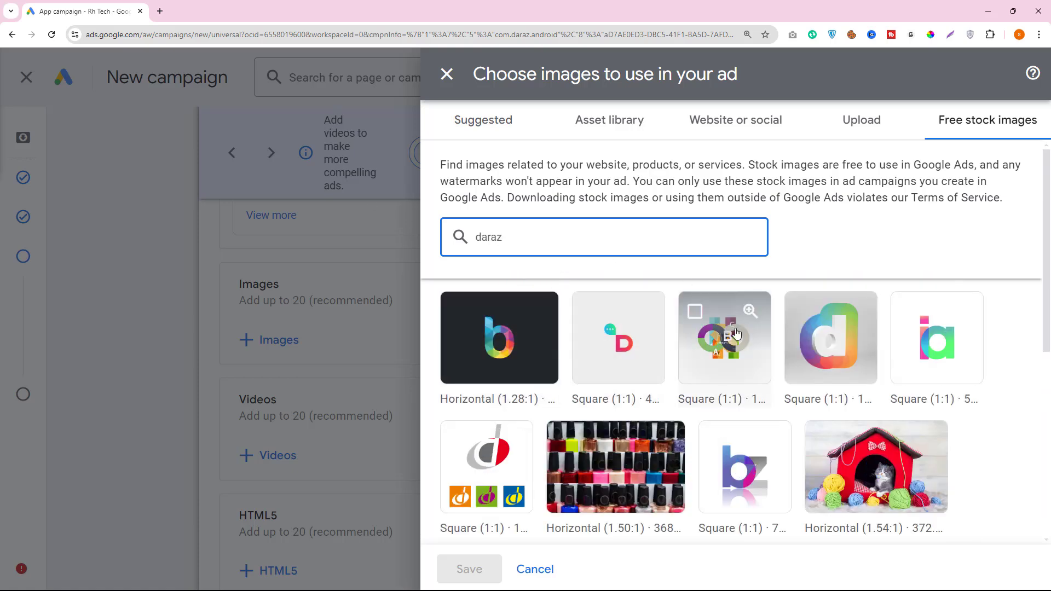
pyautogui.scroll(-1, 821, 351)
pyautogui.scroll(1, 704, 442)
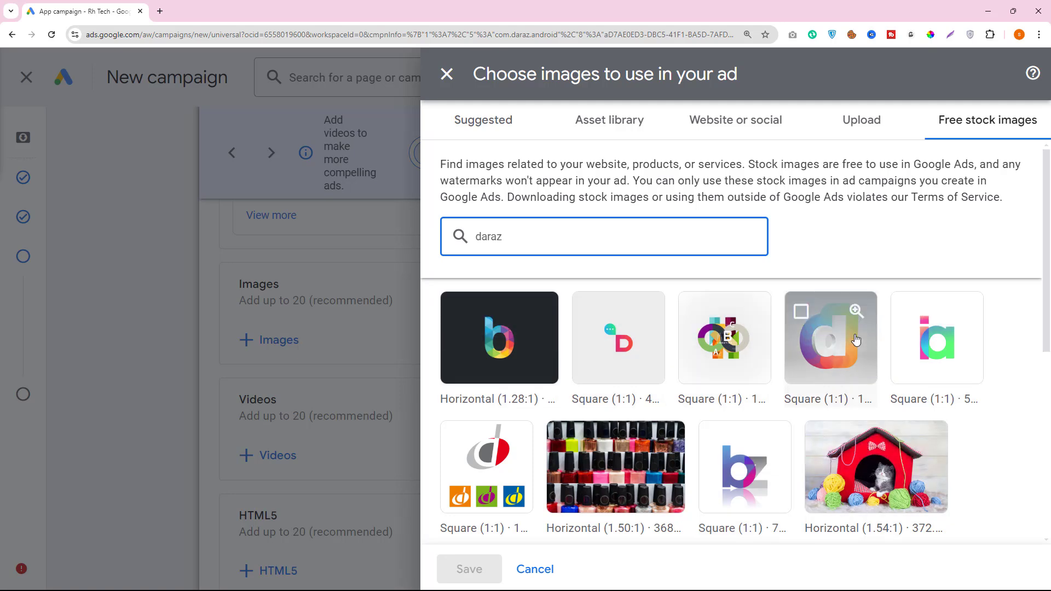
pyautogui.click(836, 356)
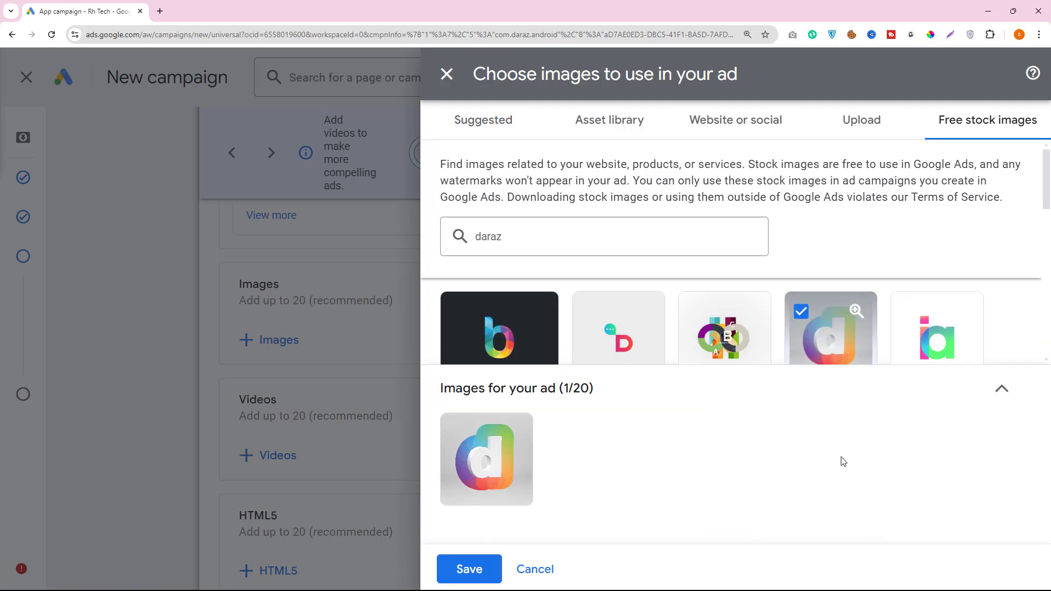
pyautogui.click(469, 569)
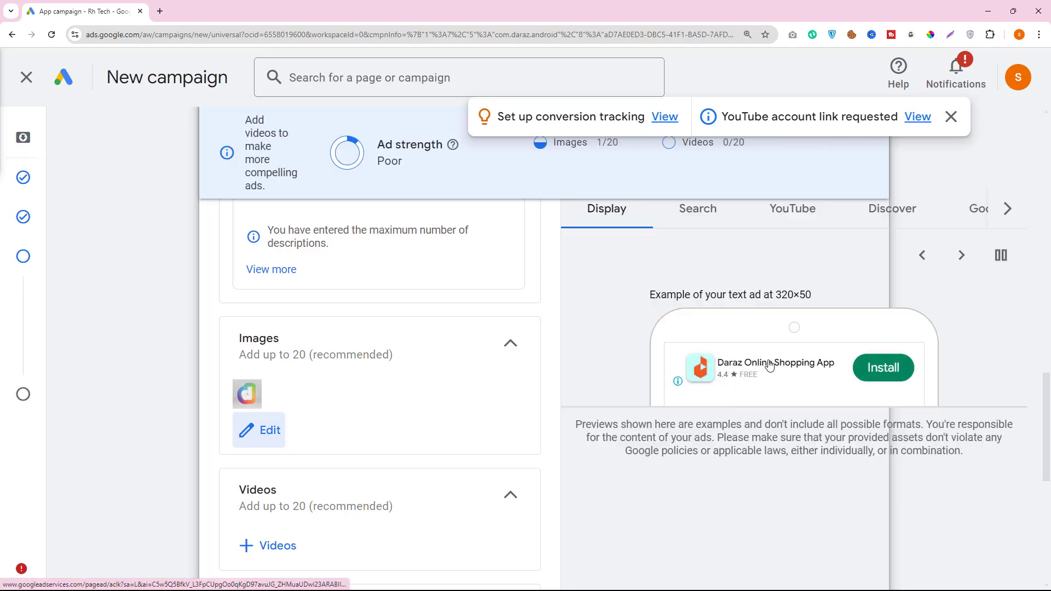
# Preview the ad as it appears on Search, YouTube, Discover and Google Play
pyautogui.scroll(9, 688, 273)
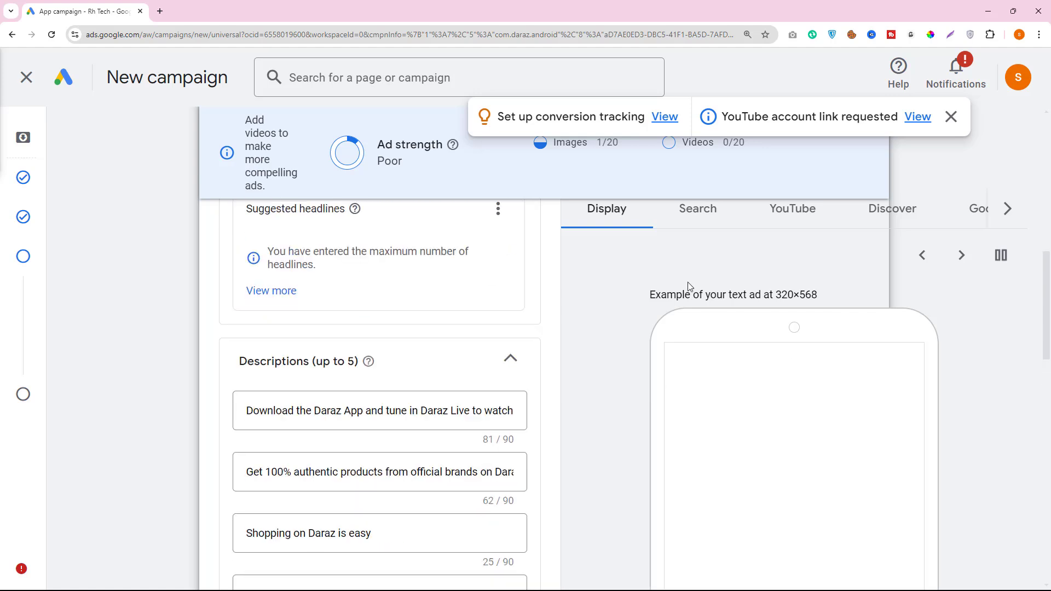
pyautogui.click(706, 222)
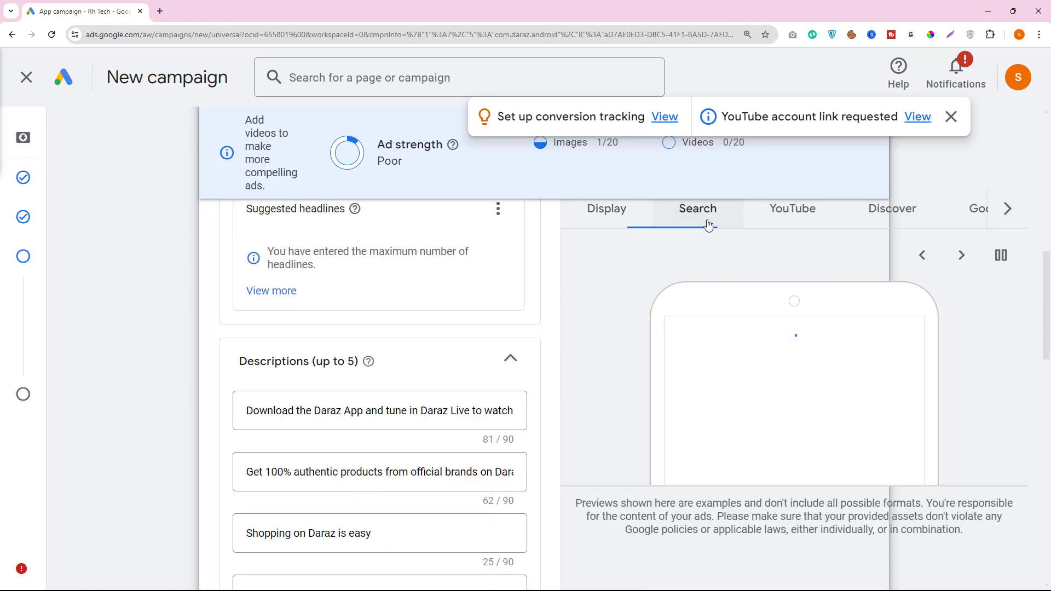
pyautogui.click(796, 219)
pyautogui.click(888, 218)
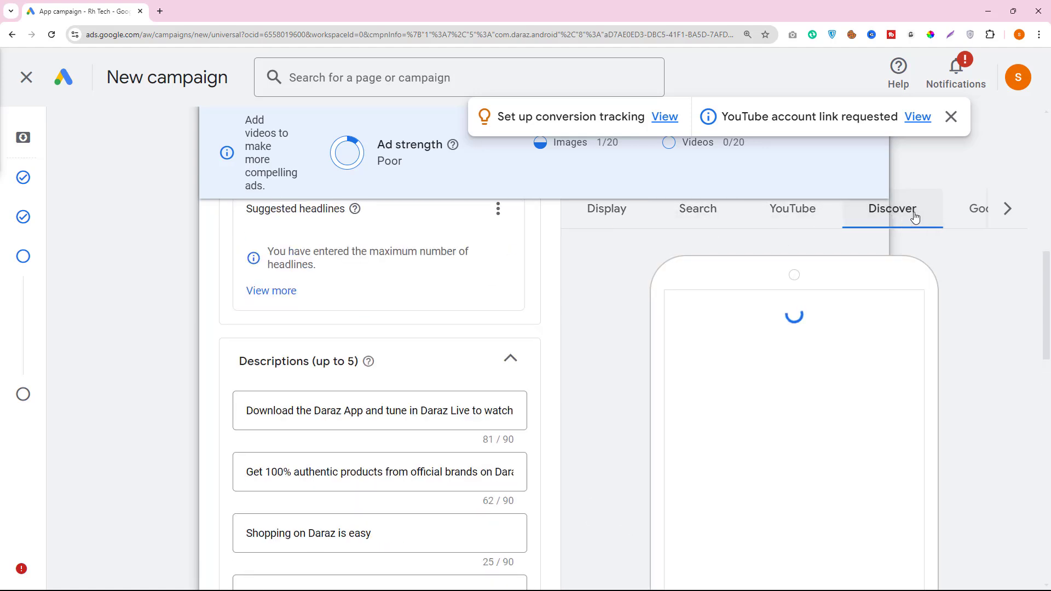
pyautogui.click(1008, 209)
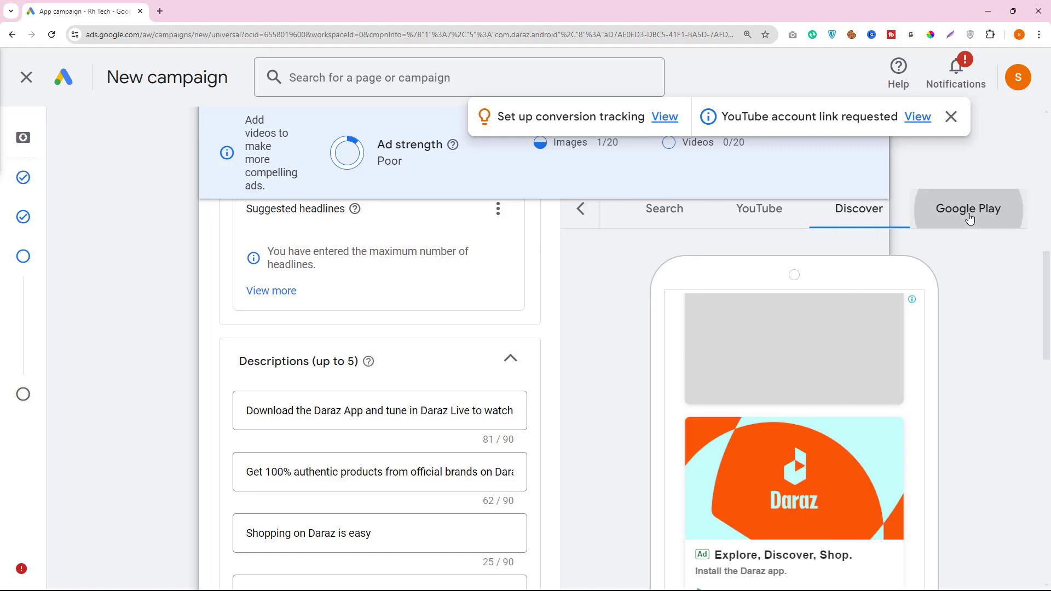
pyautogui.click(984, 222)
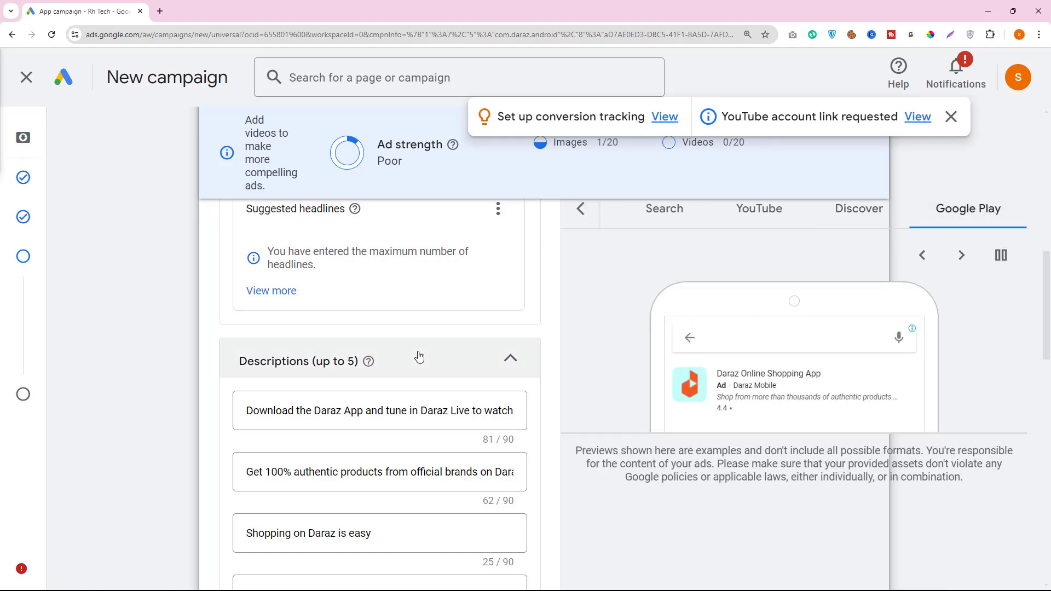
# Add the free stock images of the overlapping multicoloured letters and the colourful "b" on a dark background to the ad, and save the selection
pyautogui.scroll(-10, 418, 357)
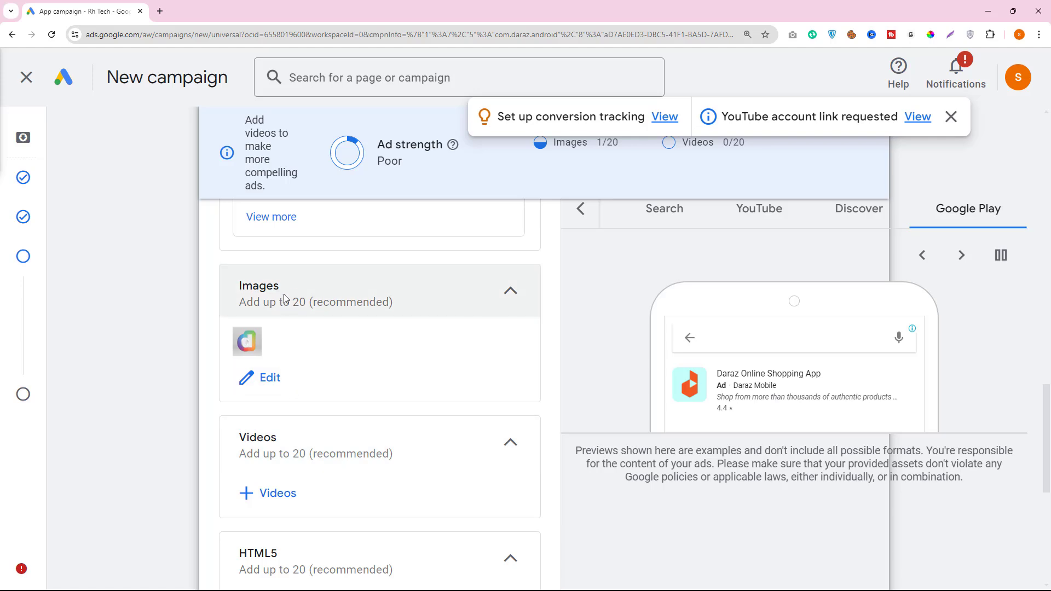
pyautogui.click(270, 378)
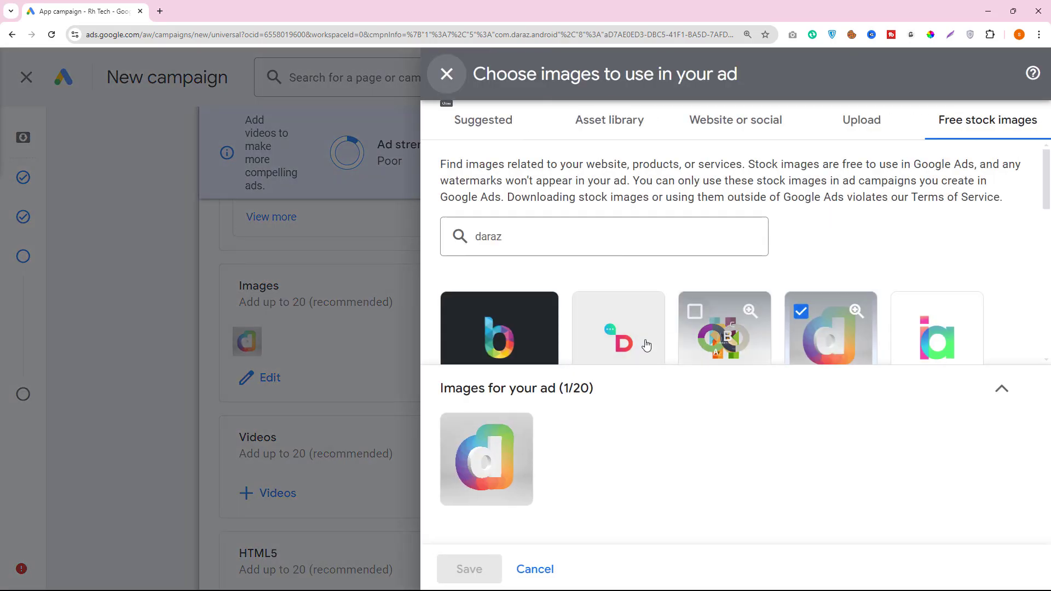
pyautogui.click(710, 349)
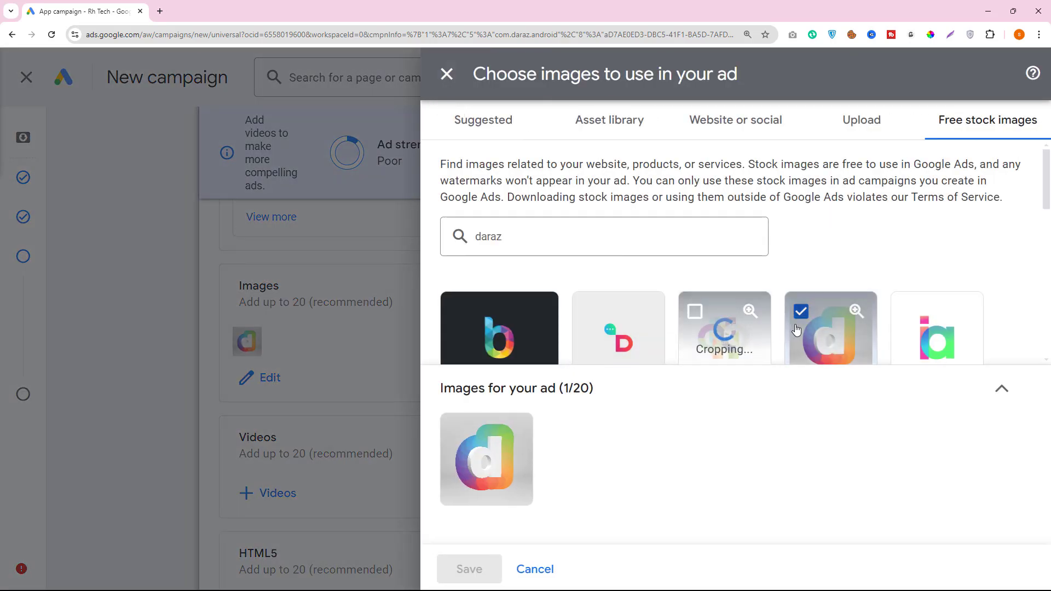
pyautogui.scroll(-5, 933, 333)
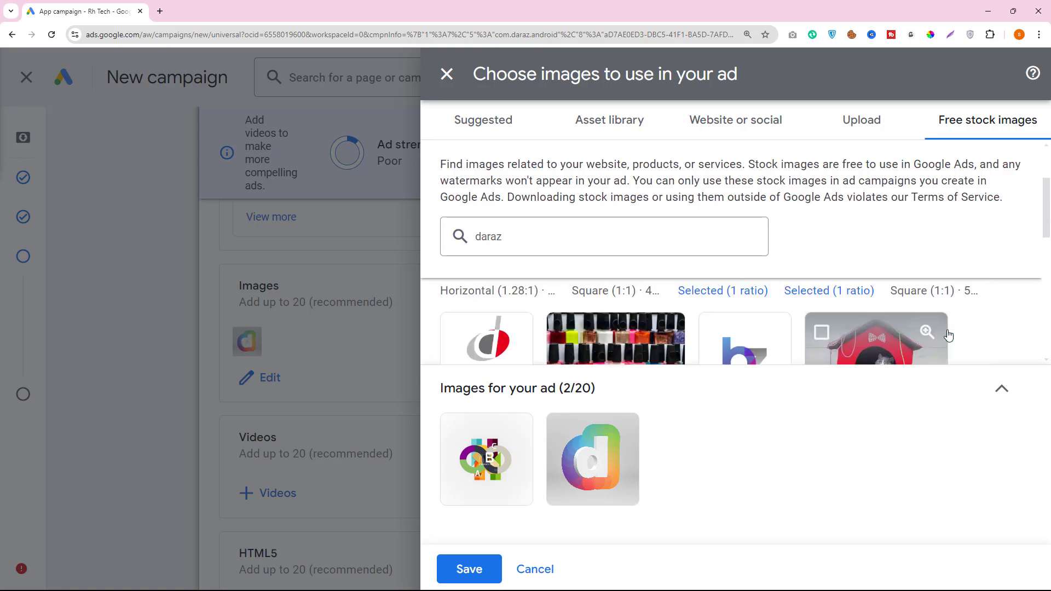
pyautogui.scroll(-3, 940, 336)
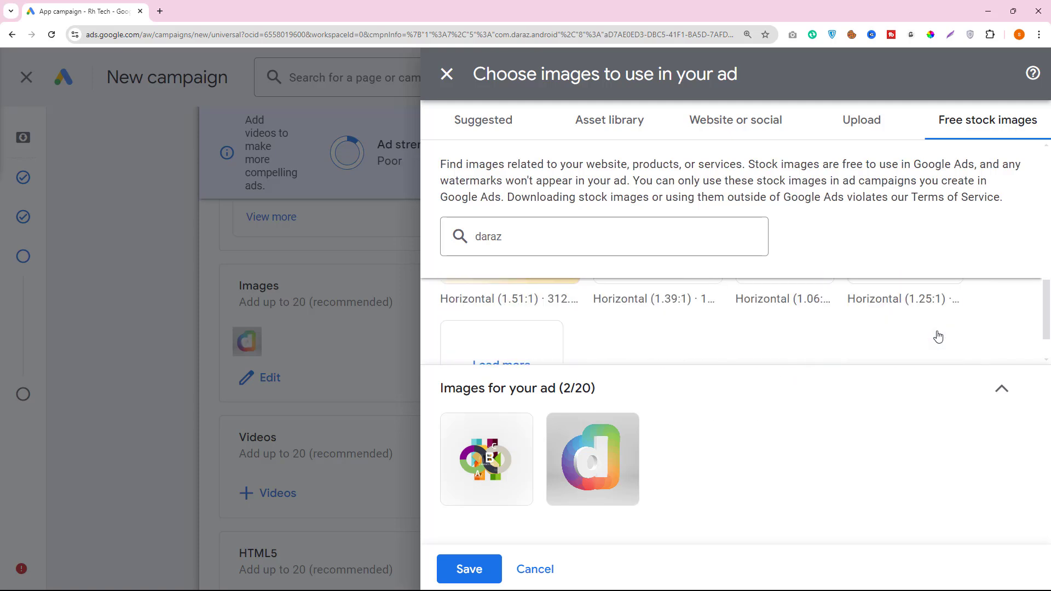
pyautogui.click(472, 313)
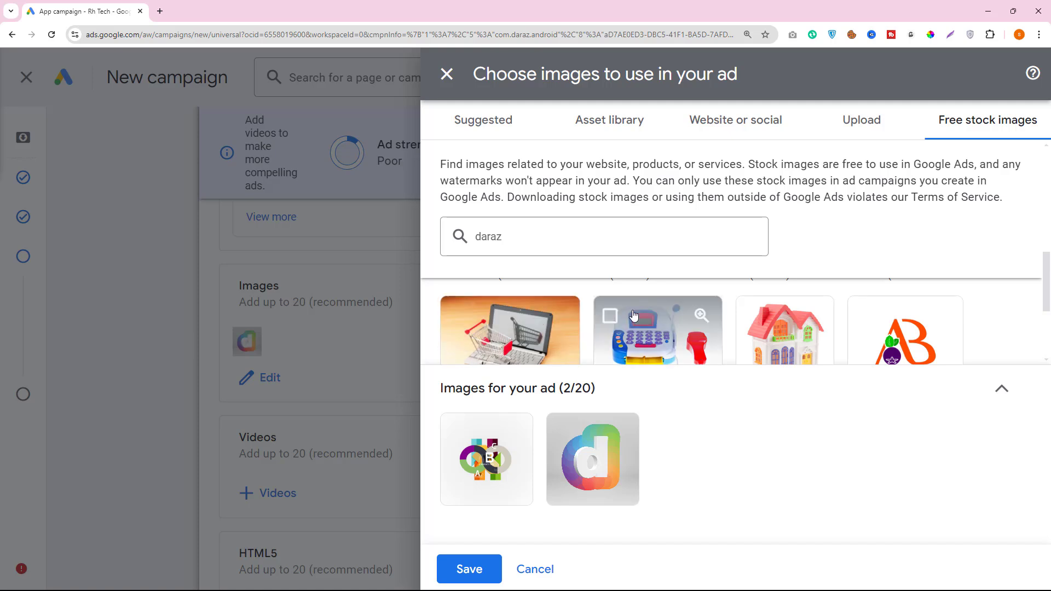
pyautogui.scroll(5, 689, 321)
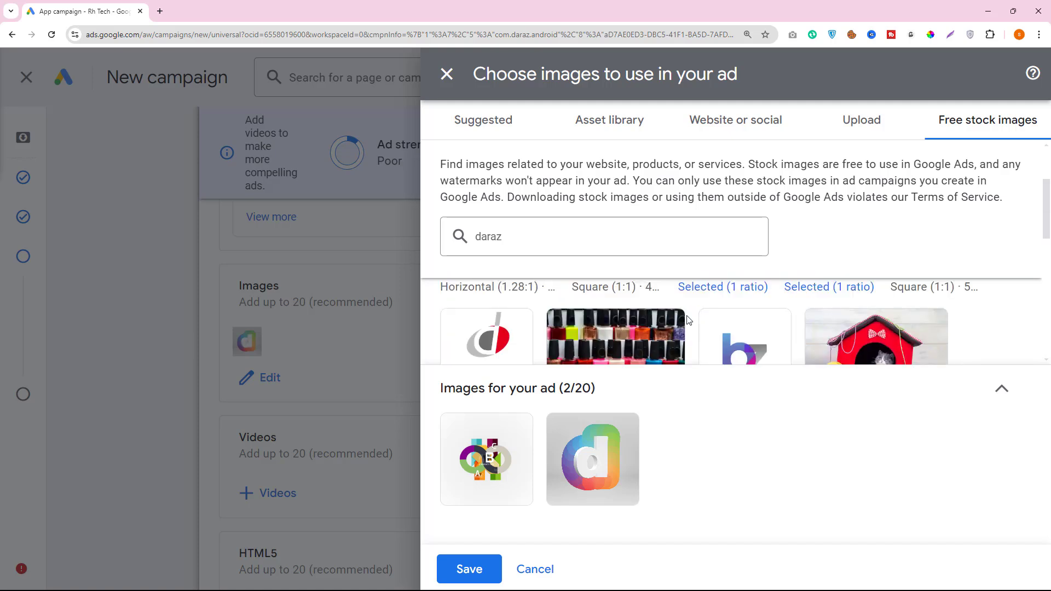
pyautogui.scroll(2, 688, 320)
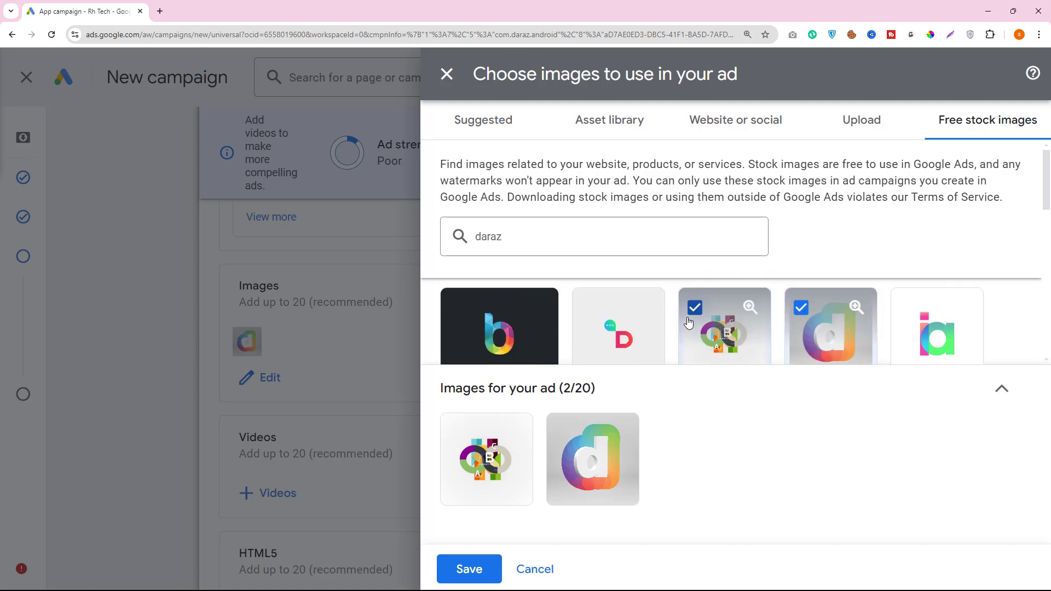
pyautogui.click(527, 339)
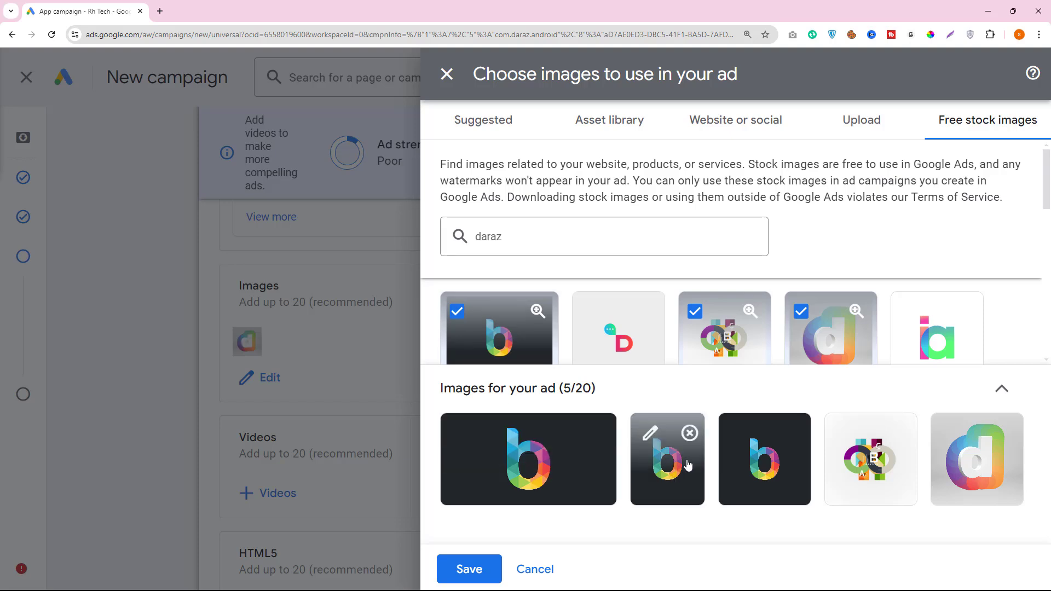
pyautogui.click(451, 76)
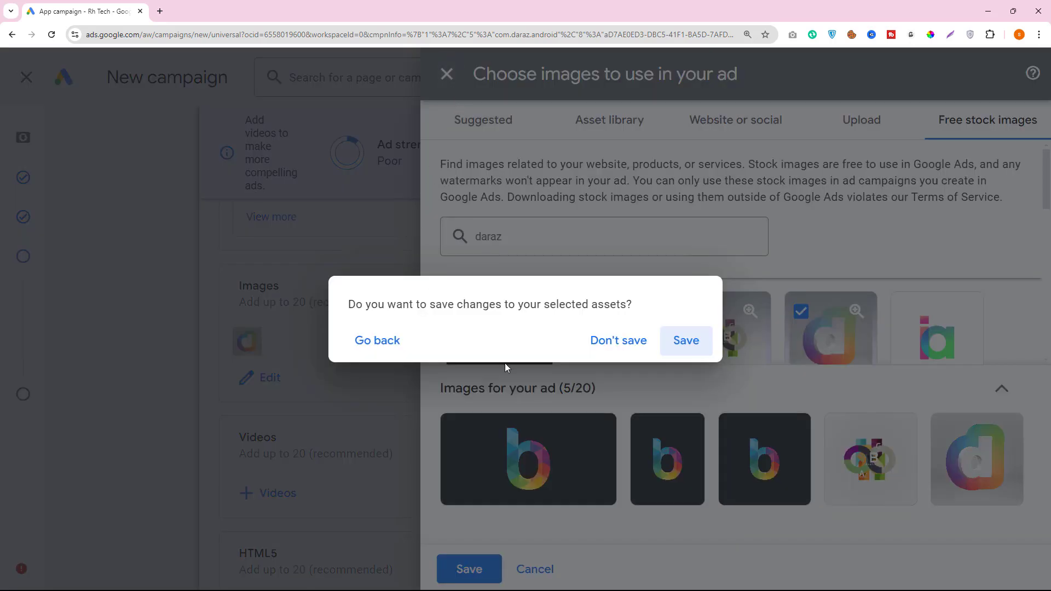
pyautogui.click(670, 344)
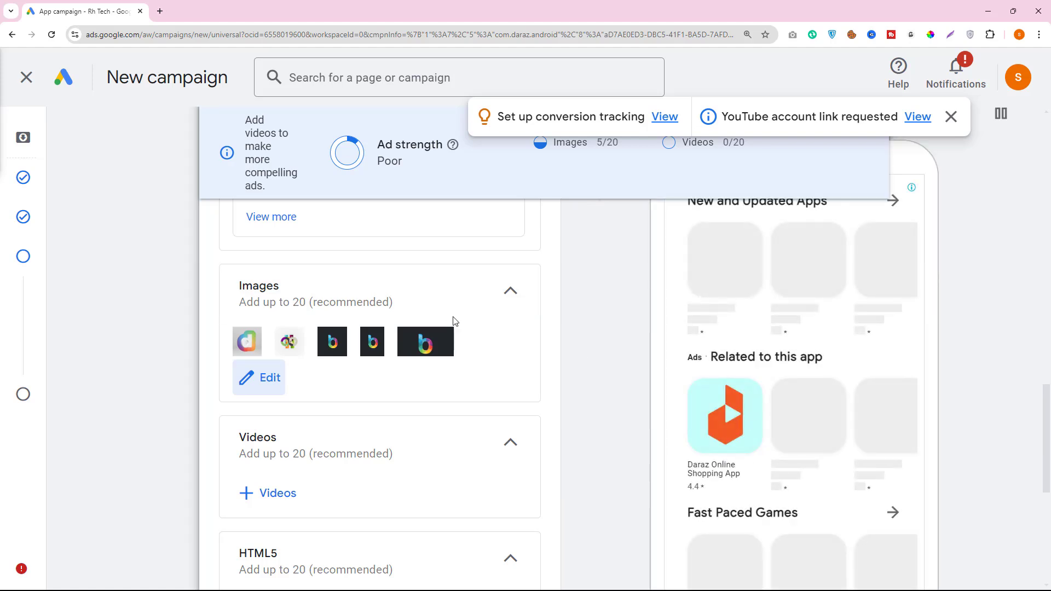
# Open the video chooser for the ad, search YouTube for "daraz" and look through the matching videos
pyautogui.scroll(-1, 297, 402)
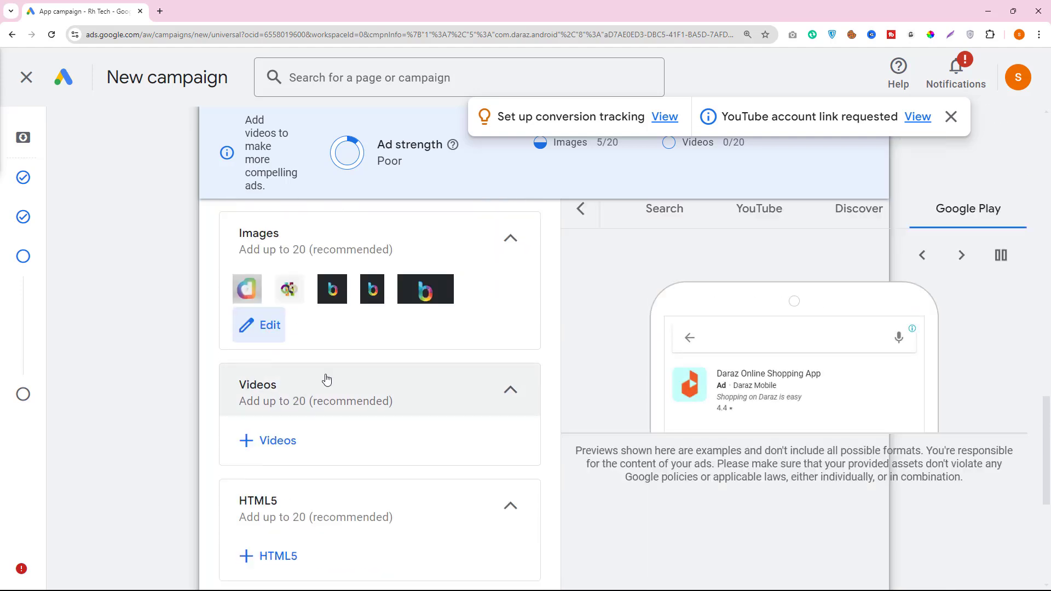
pyautogui.scroll(-1, 326, 379)
pyautogui.click(277, 386)
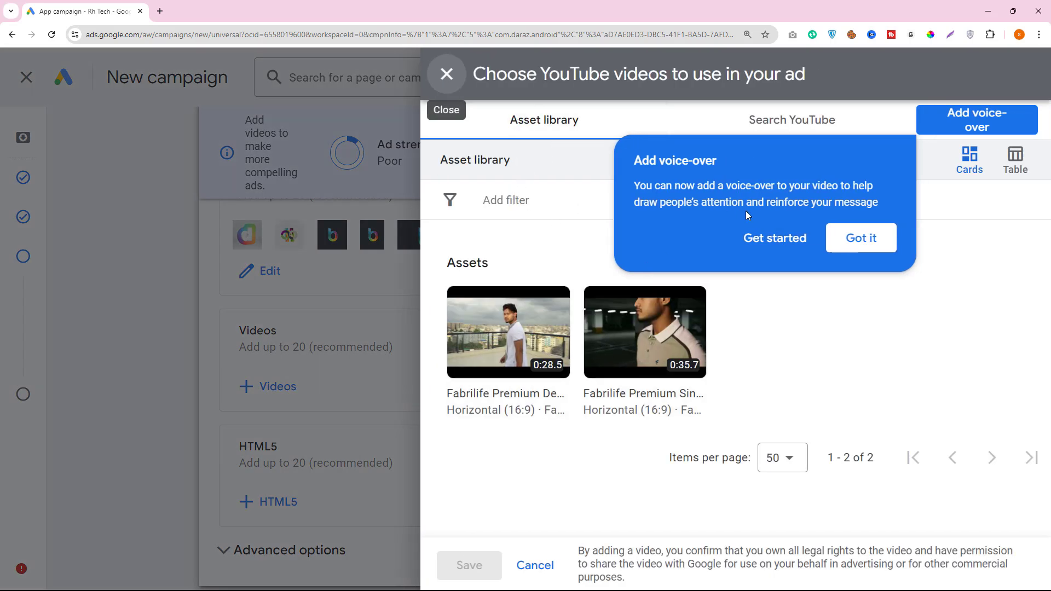
pyautogui.click(861, 237)
pyautogui.click(792, 119)
pyautogui.click(534, 179)
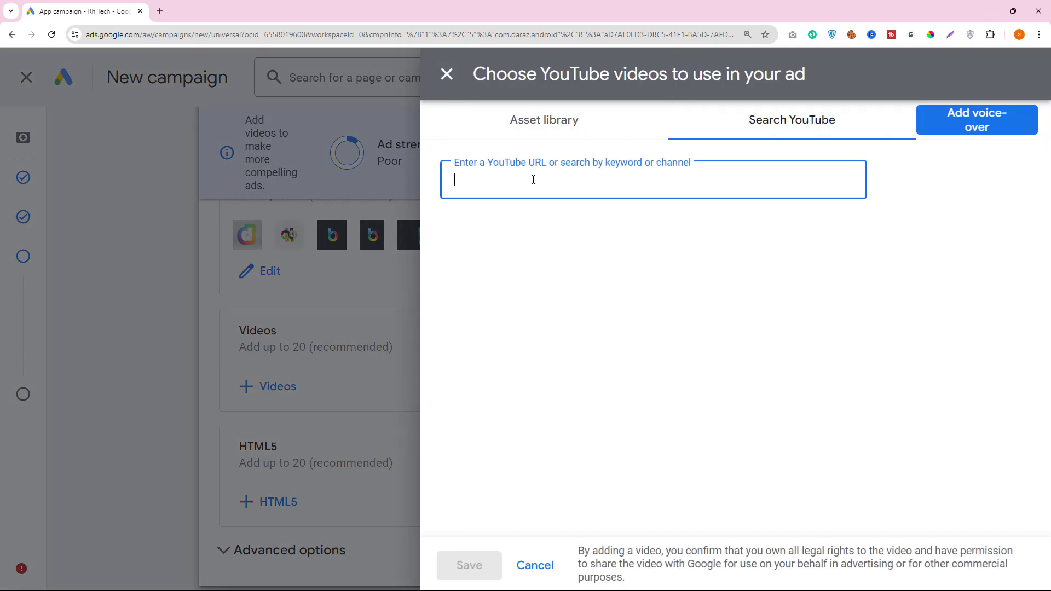
pyautogui.write('daraz')
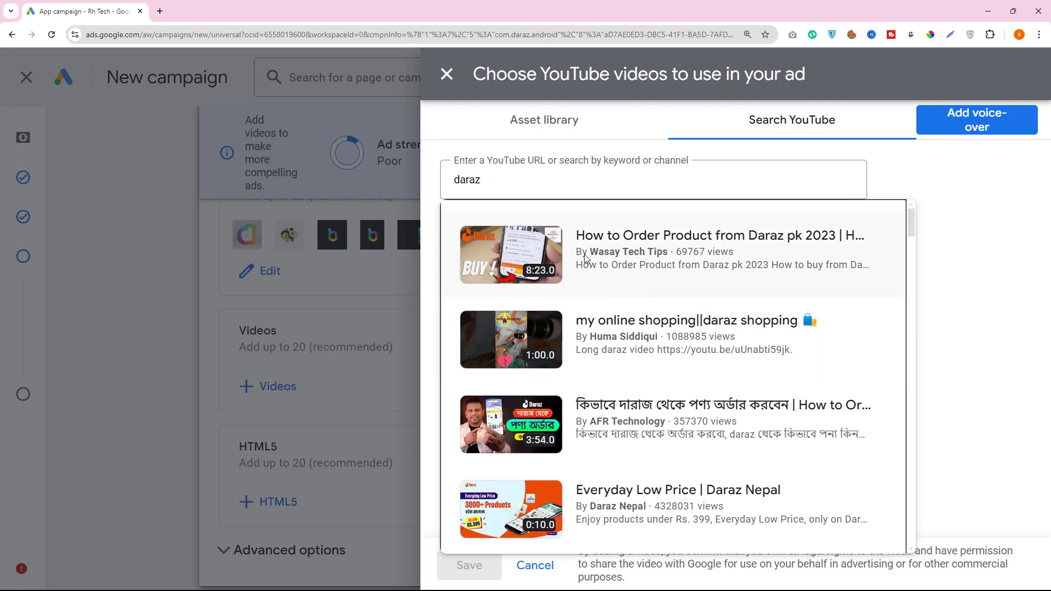
pyautogui.scroll(-3, 608, 233)
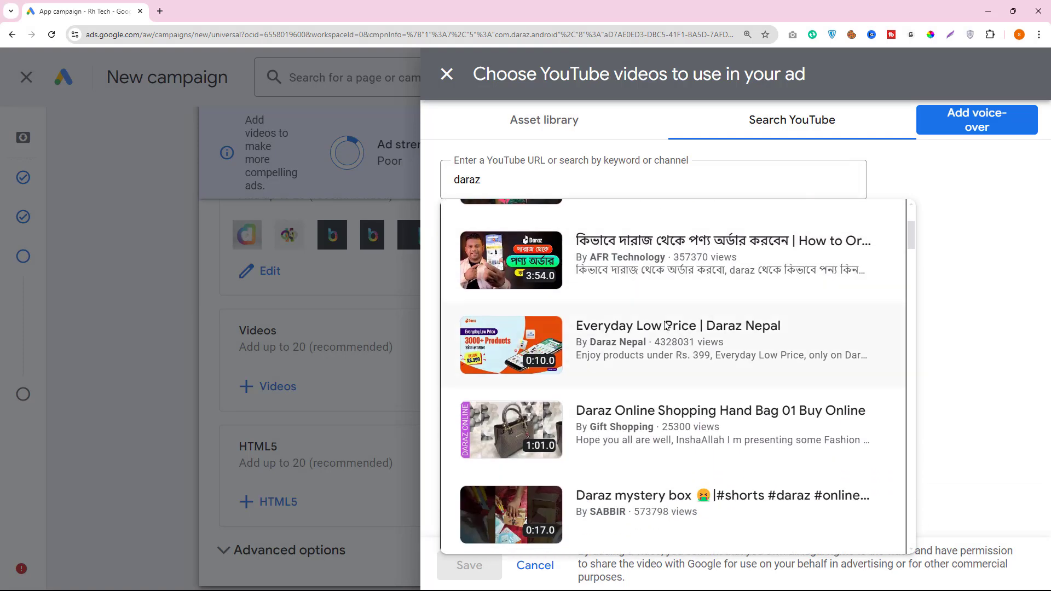
pyautogui.scroll(-3, 647, 327)
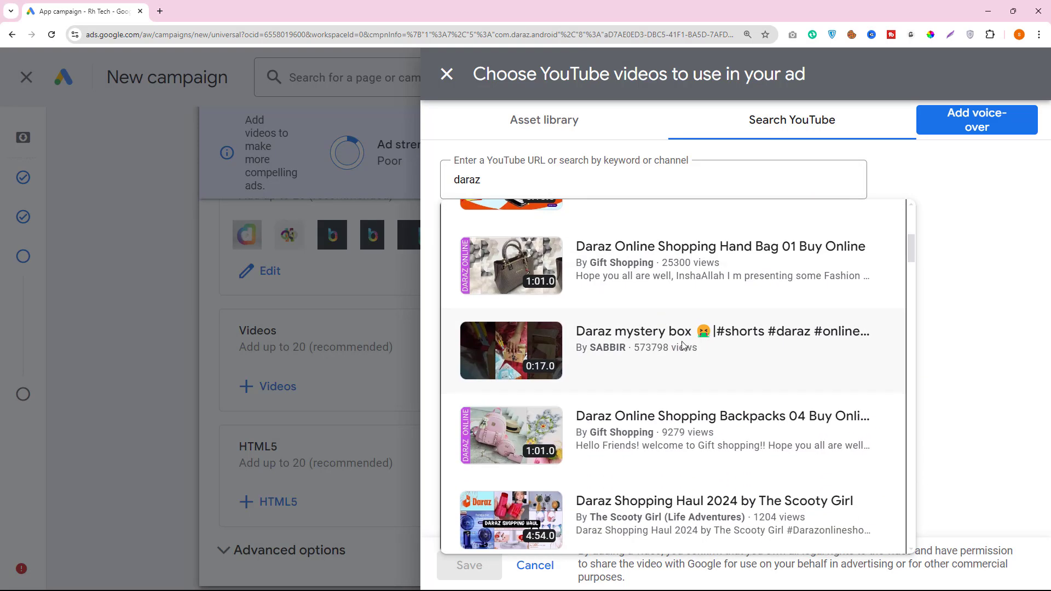
# Search YouTube for "daraz bd" and save the 6-second "Discover Daraz | Daraz Bangladesh" video to the ad assets
pyautogui.click(487, 180)
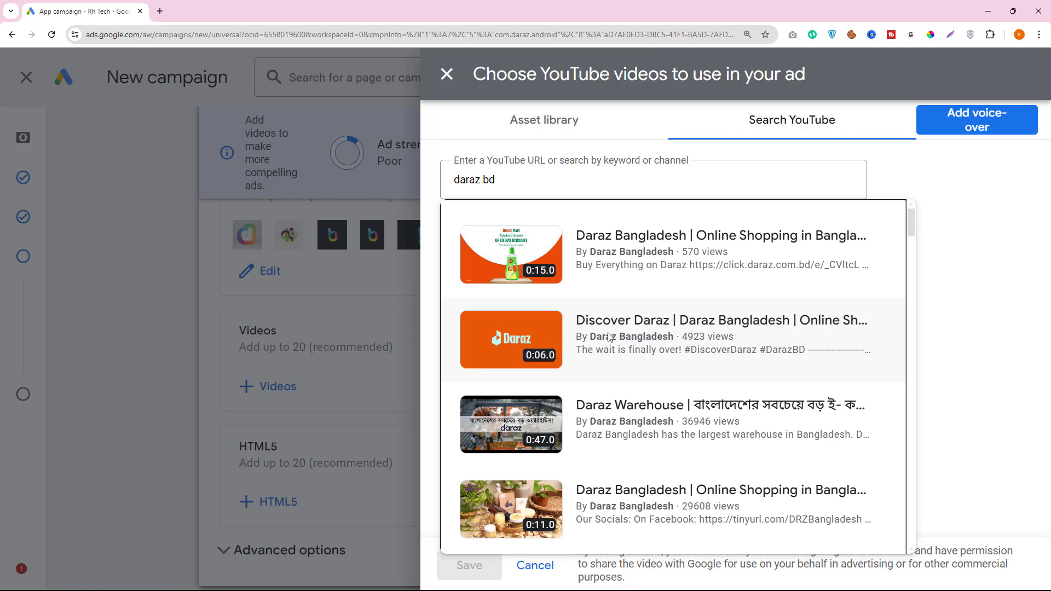
pyautogui.click(644, 326)
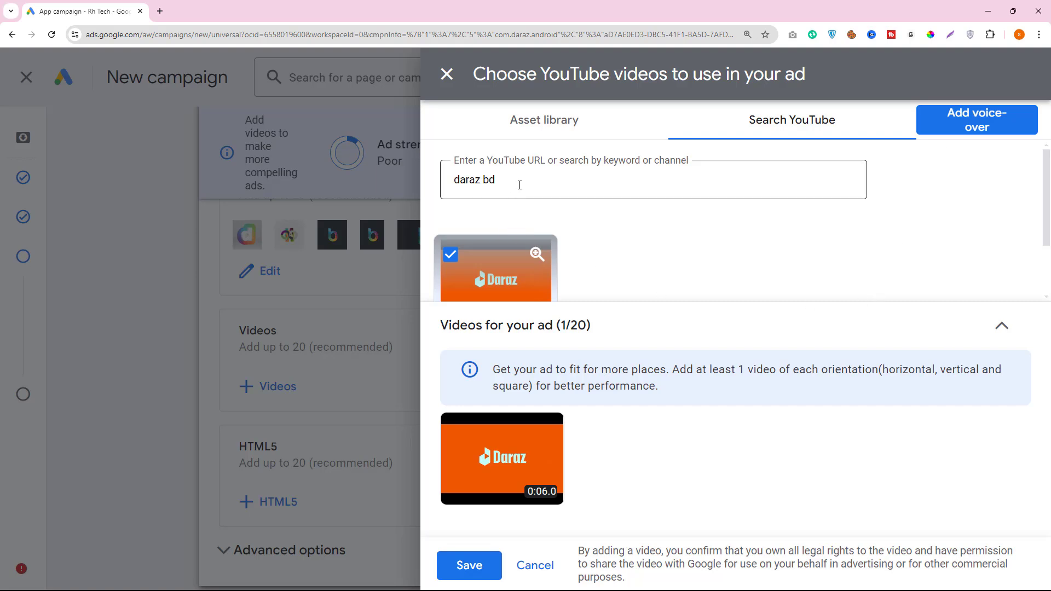
pyautogui.scroll(-1, 548, 296)
pyautogui.scroll(-1, 565, 250)
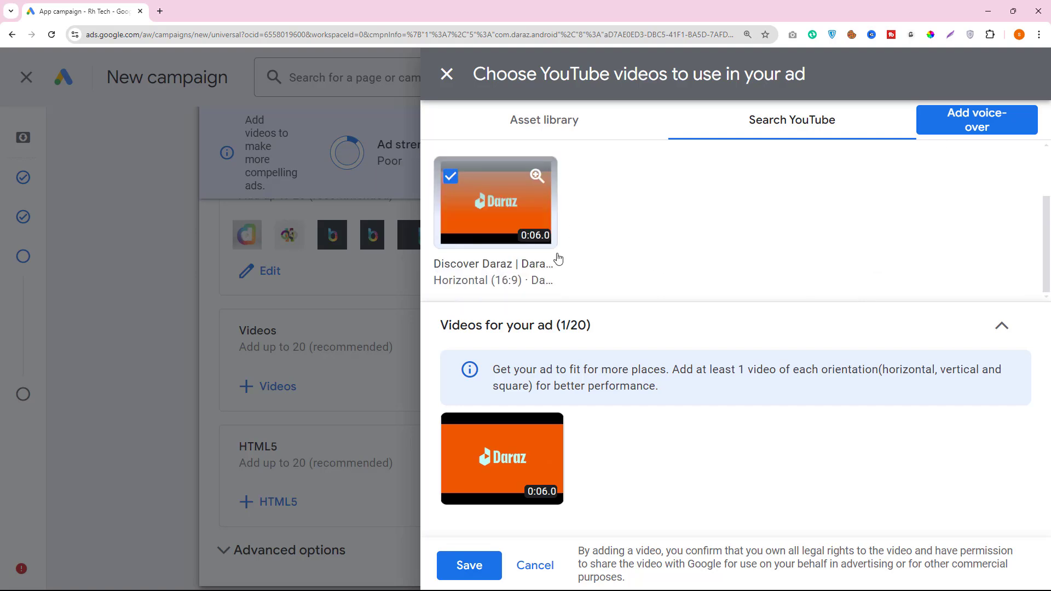
pyautogui.scroll(-2, 381, 441)
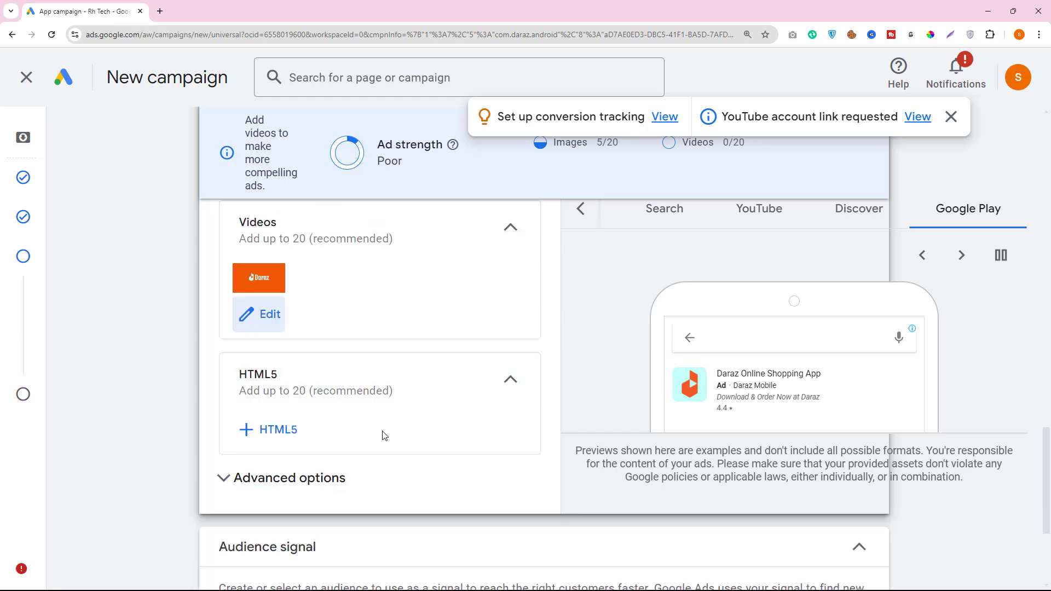
# Expand the ad's advanced options and review the HTML5, App URL deep link and audience signal settings
pyautogui.scroll(-3, 305, 408)
pyautogui.scroll(2, 299, 323)
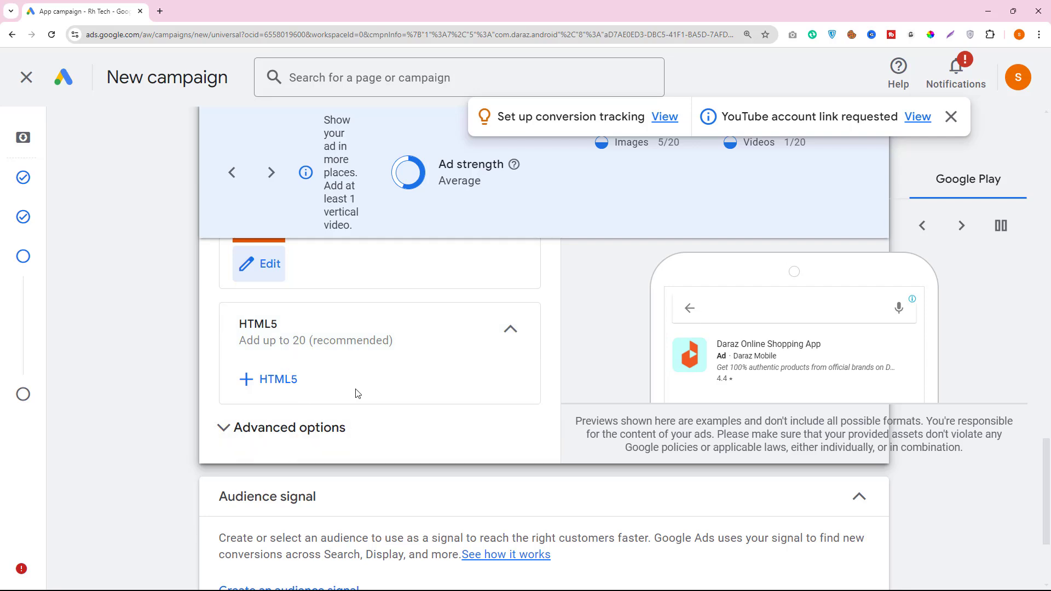
pyautogui.scroll(2, 346, 399)
pyautogui.scroll(2, 347, 382)
pyautogui.scroll(-6, 335, 371)
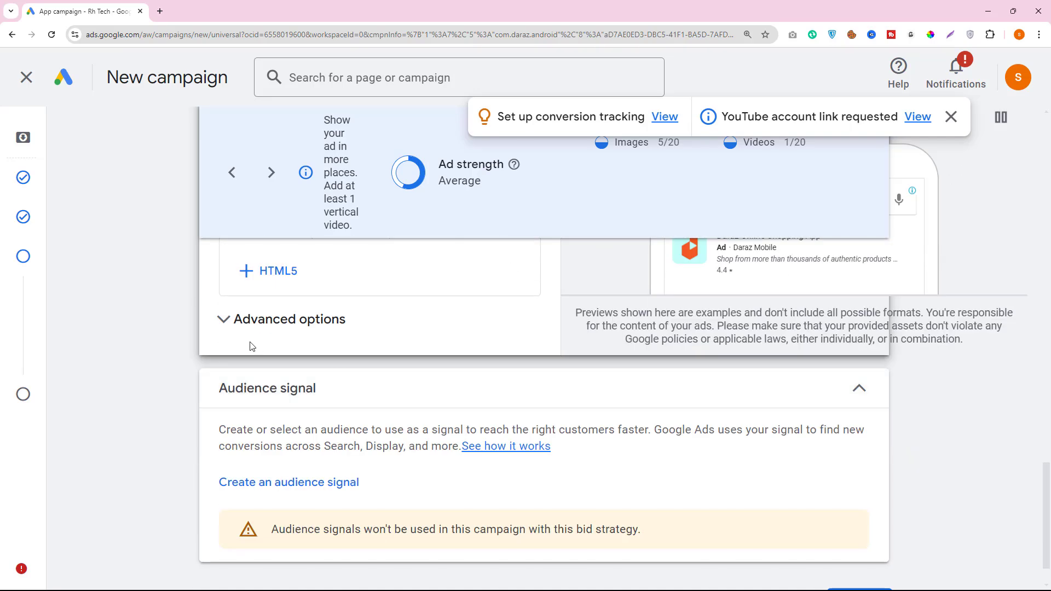
pyautogui.scroll(2, 330, 364)
pyautogui.click(328, 427)
pyautogui.scroll(-2, 377, 364)
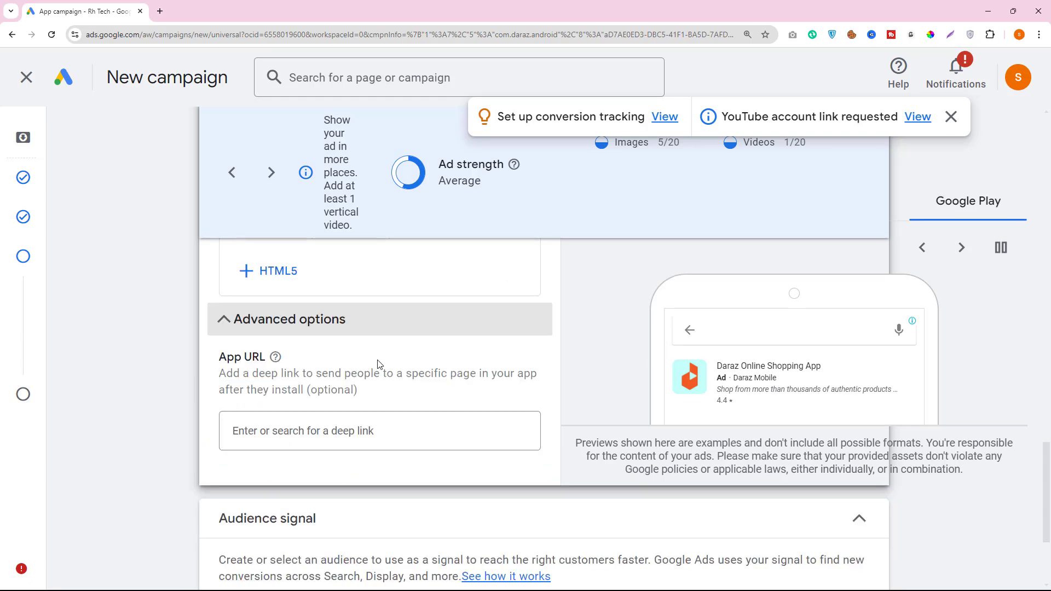
pyautogui.scroll(-1, 288, 403)
pyautogui.scroll(-2, 354, 382)
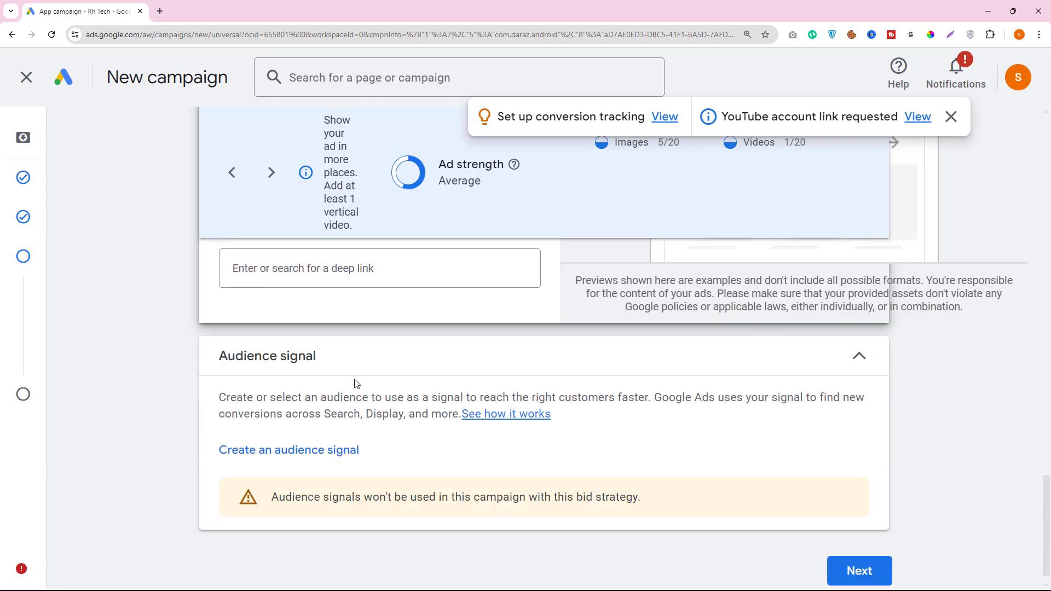
# Look back over the ad group from its descriptions through to the audience signal section
pyautogui.scroll(2, 326, 362)
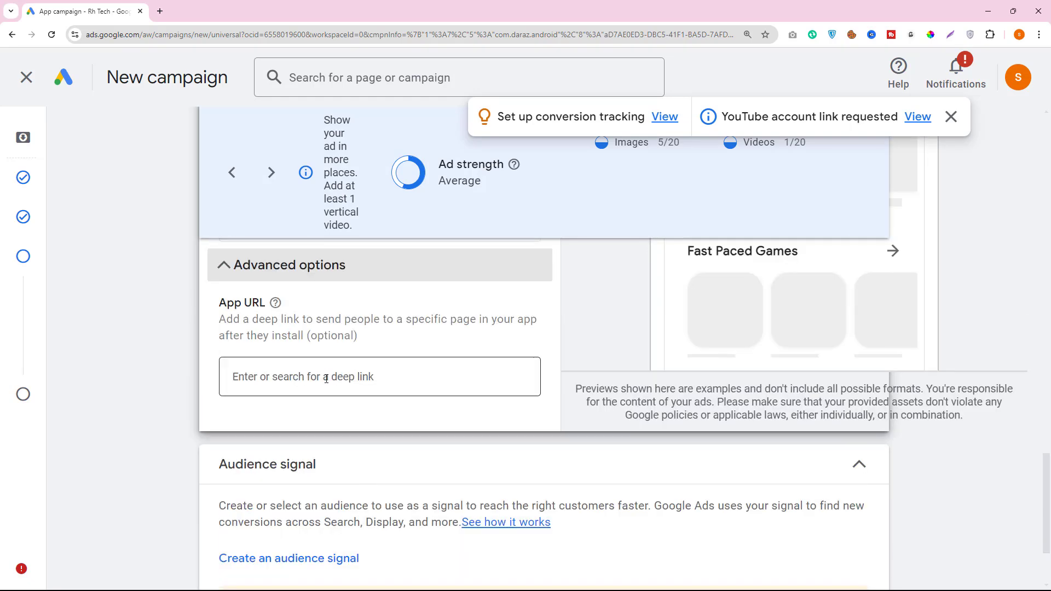
pyautogui.scroll(6, 317, 342)
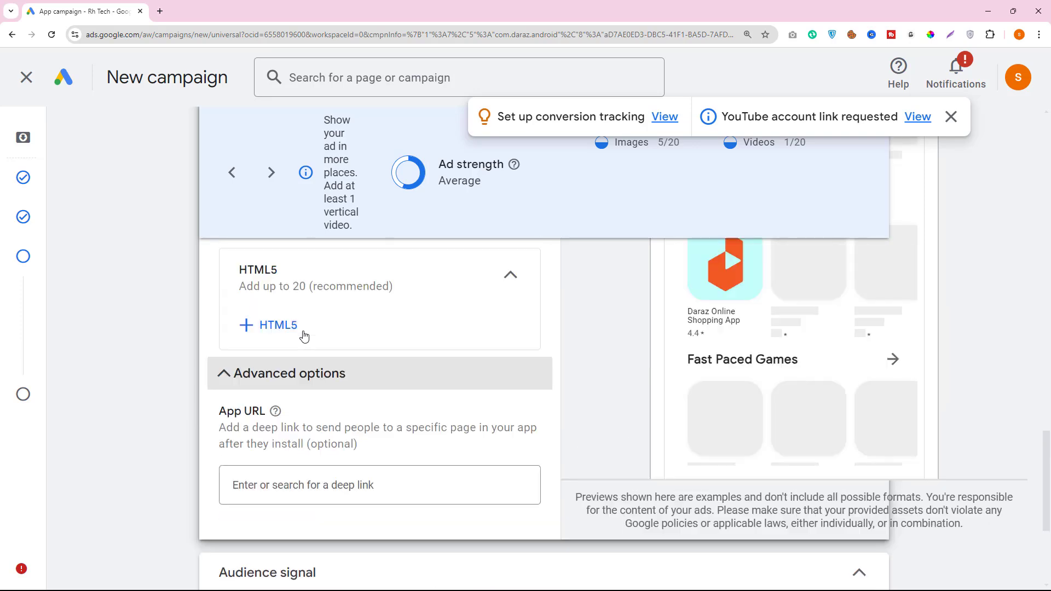
pyautogui.scroll(15, 323, 371)
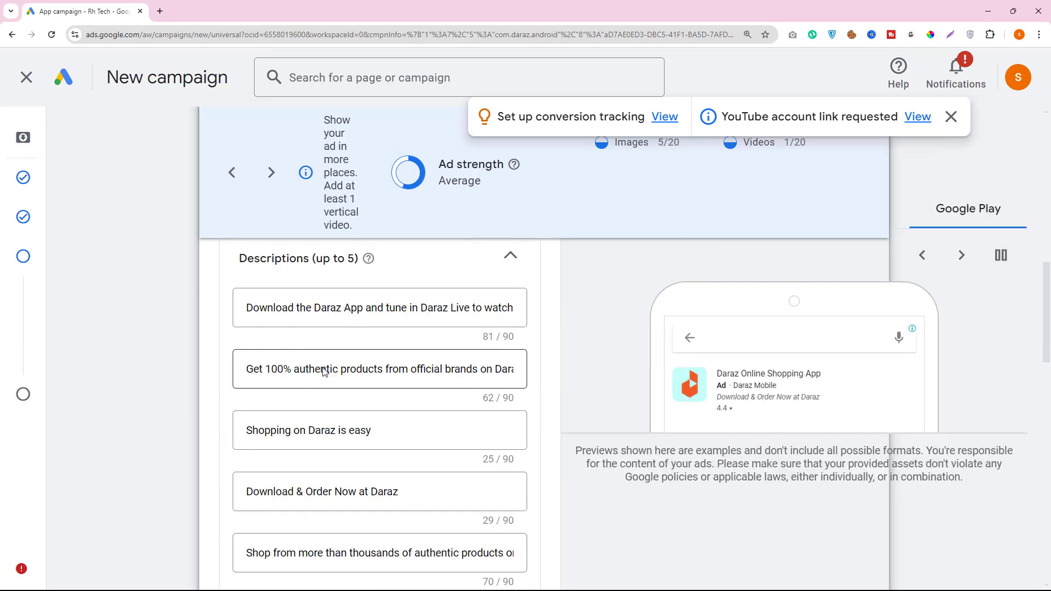
pyautogui.scroll(-10, 323, 377)
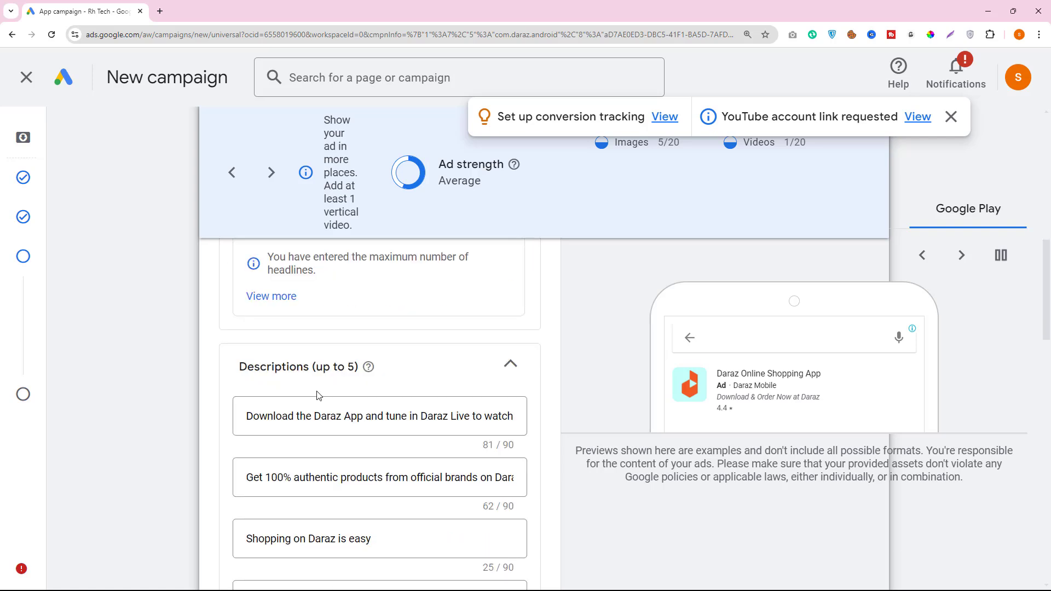
pyautogui.moveTo(15, 251)
pyautogui.scroll(-15, 553, 410)
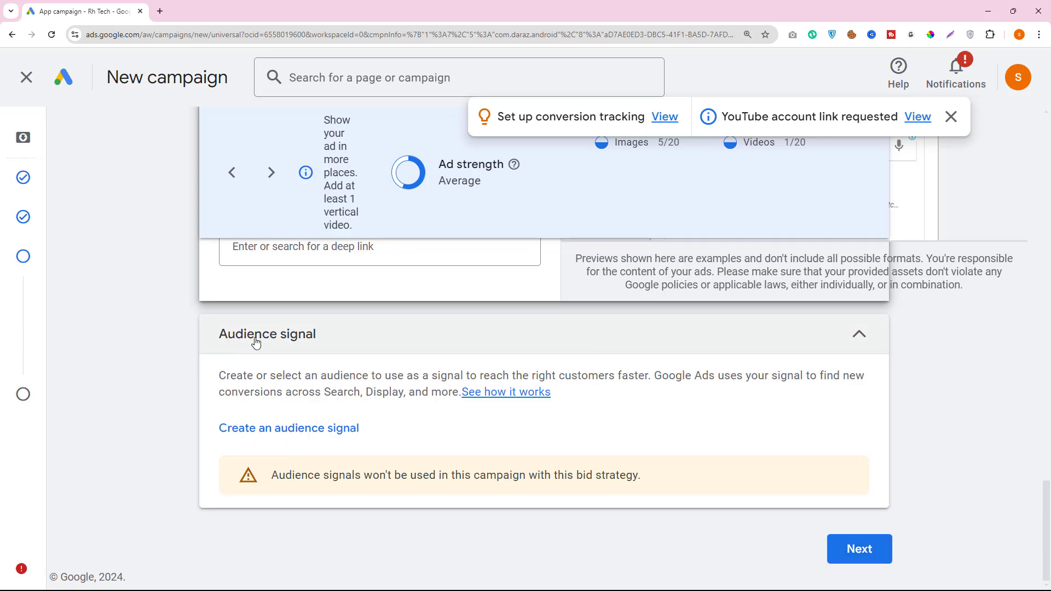
# Open the new audience signal form, look through its segment, data, interest and demographic sections, and close it without saving
pyautogui.click(320, 430)
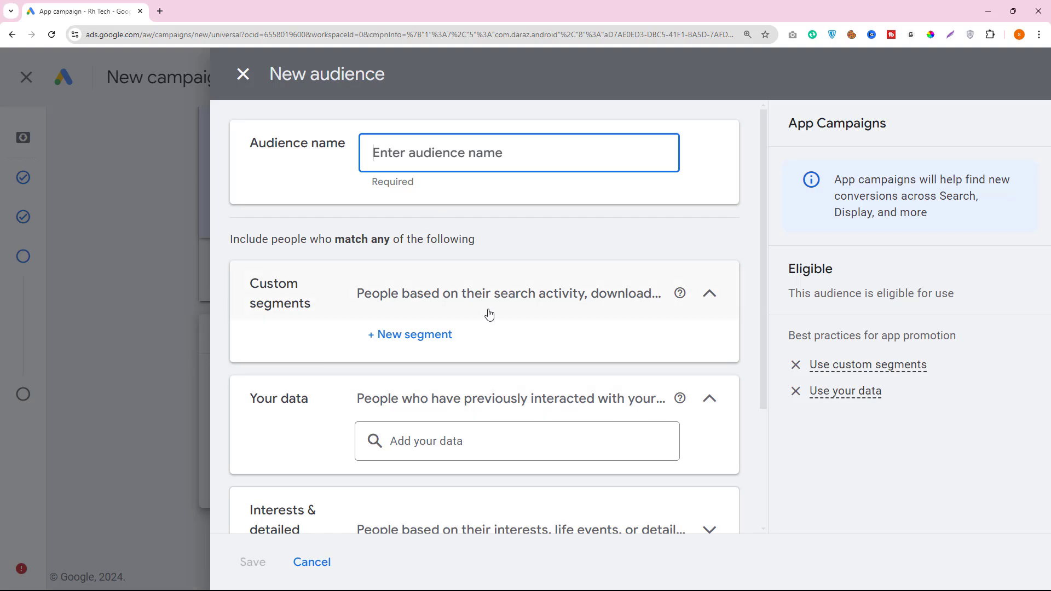
pyautogui.scroll(-3, 487, 312)
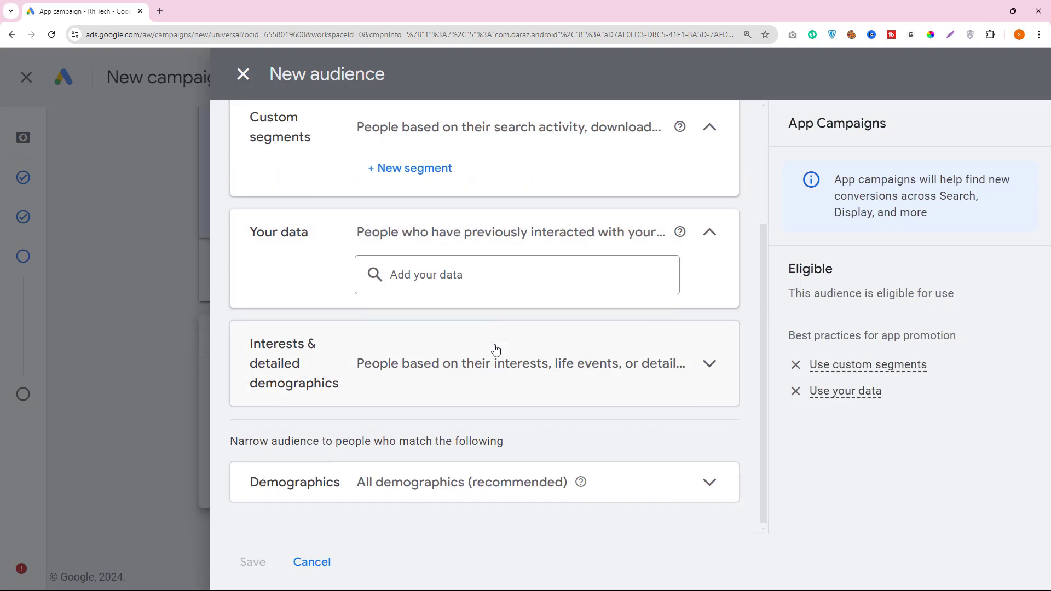
pyautogui.click(242, 75)
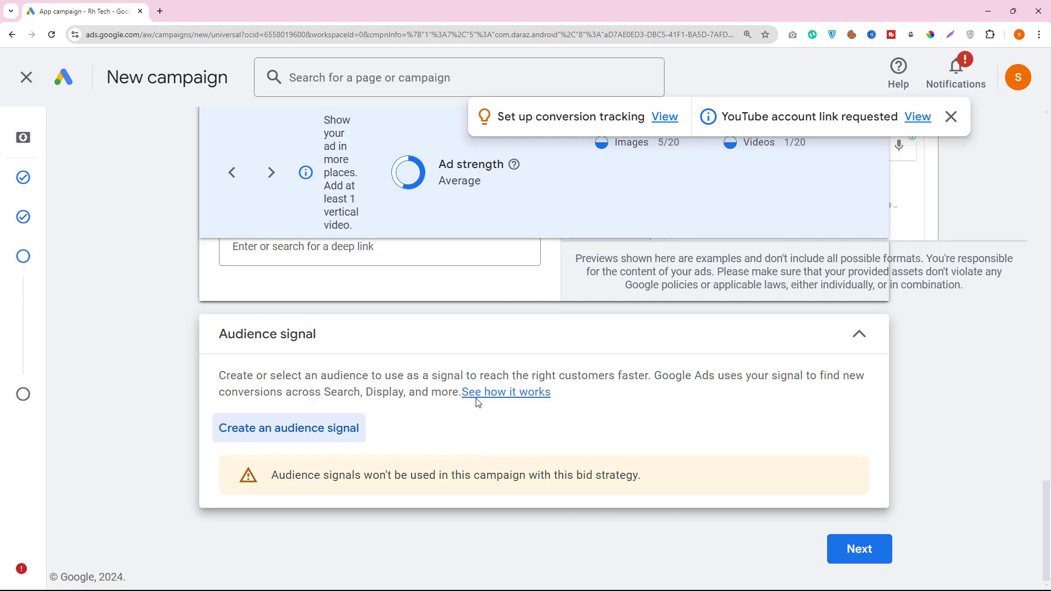
# Look back over the ad group's assets and audience signal section and continue to the campaign review
pyautogui.scroll(20, 478, 404)
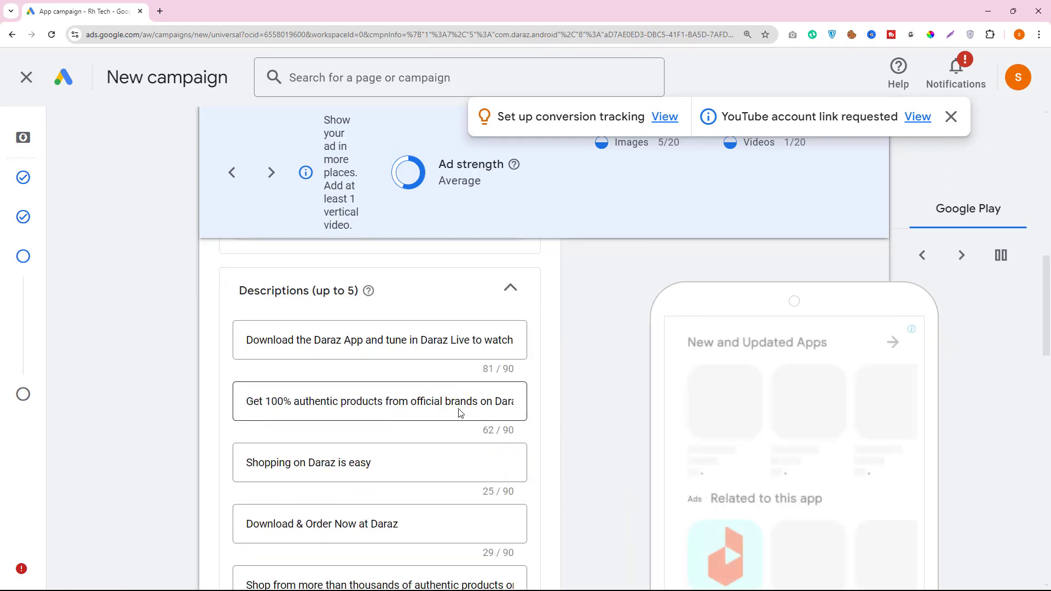
pyautogui.scroll(-20, 460, 413)
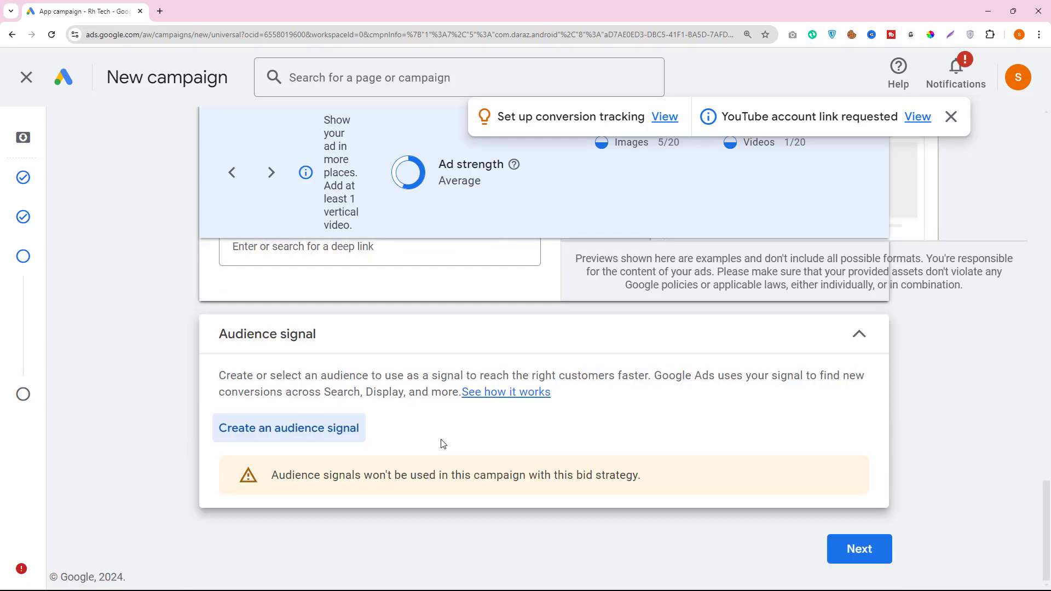
pyautogui.moveTo(35, 274)
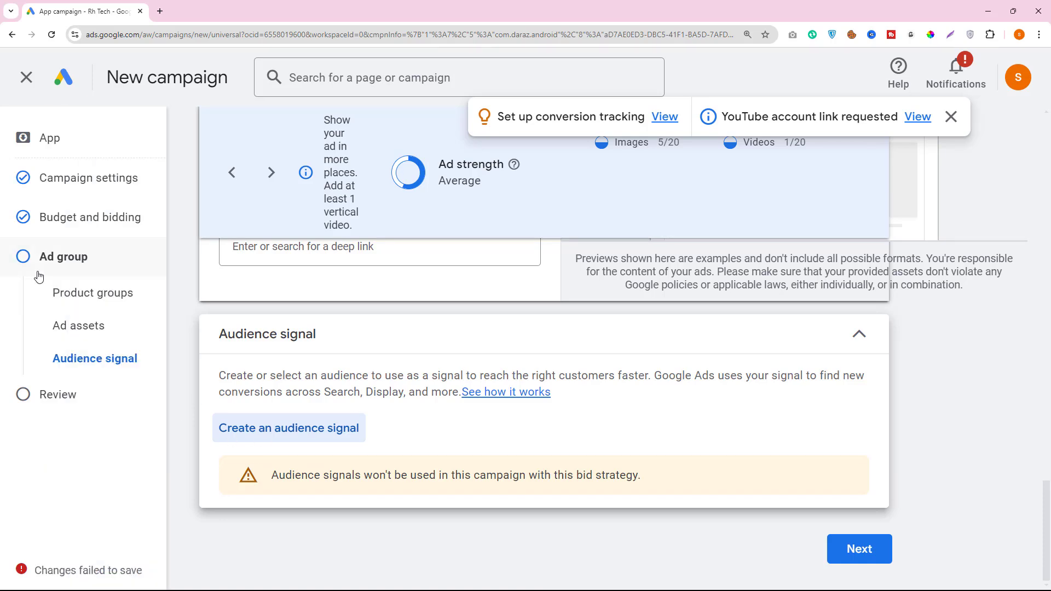
pyautogui.click(859, 549)
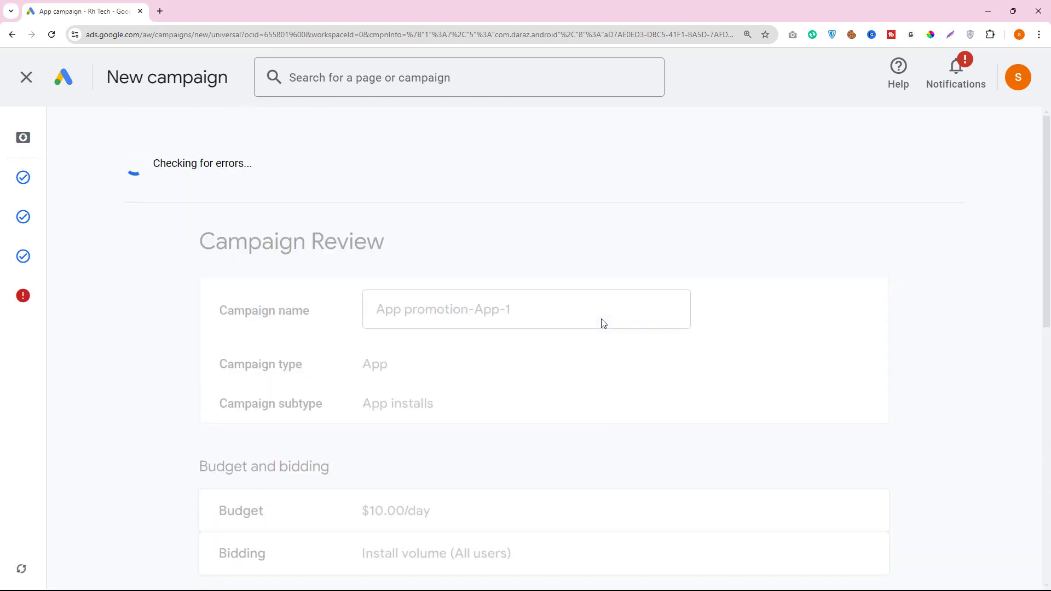
# Check the budget, bidding, campaign settings and ad group summary in the campaign review and publish the campaign
pyautogui.scroll(-6, 345, 310)
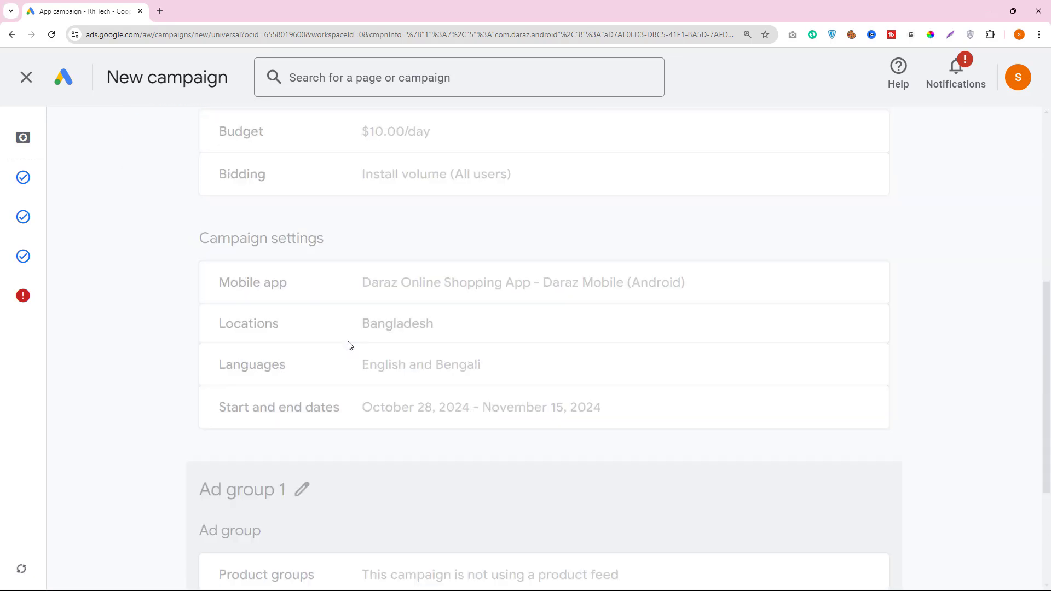
pyautogui.scroll(-4, 351, 346)
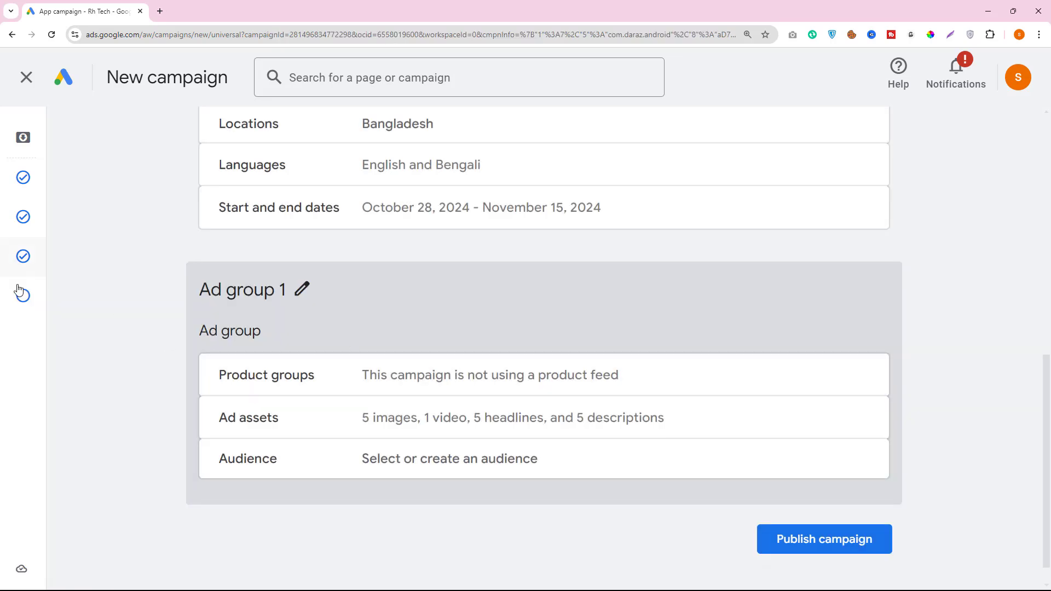
pyautogui.scroll(10, 551, 347)
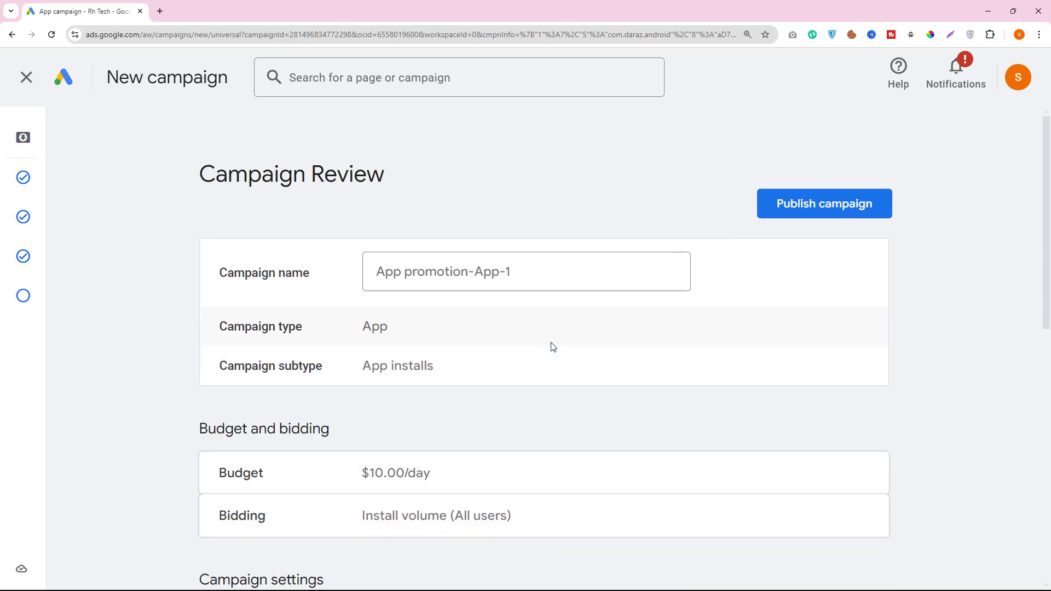
pyautogui.scroll(-10, 548, 372)
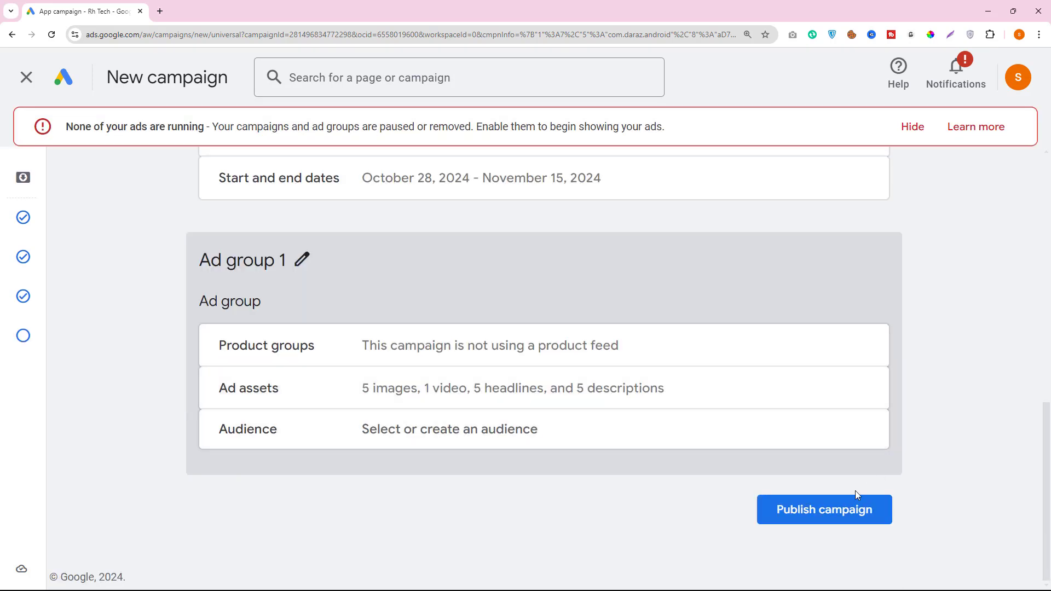
pyautogui.click(840, 510)
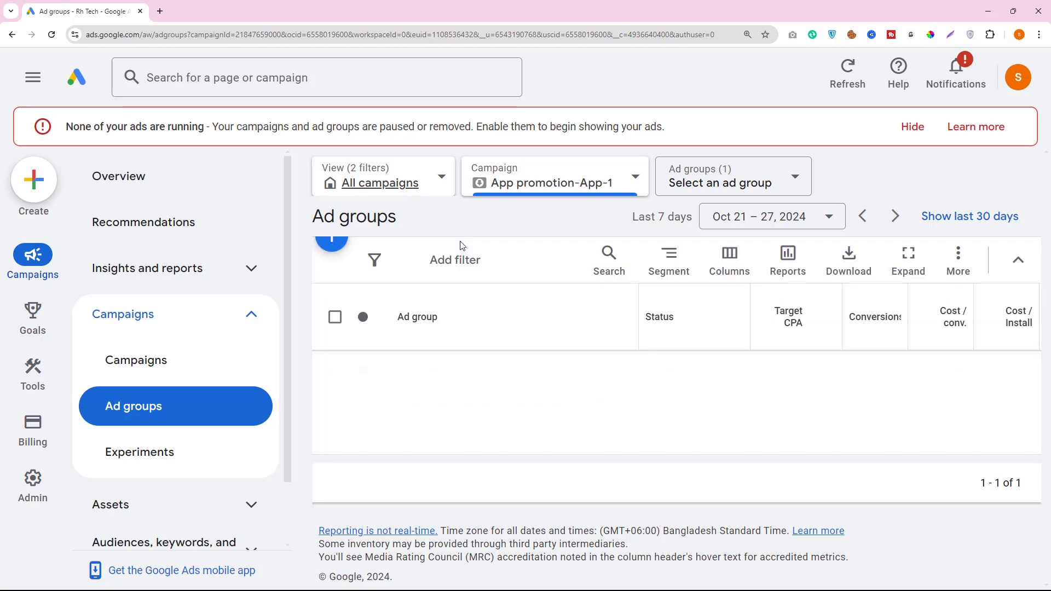
# Check the ad groups table of the published App promotion-App-1 campaign and view its entry in the campaigns table
pyautogui.scroll(-3, 420, 389)
pyautogui.scroll(-2, 468, 464)
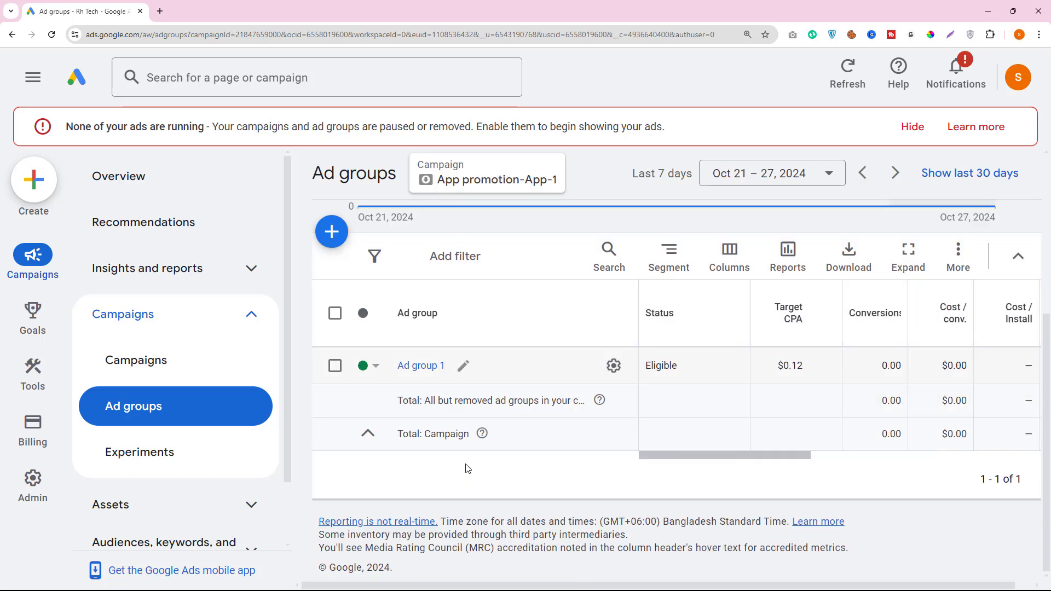
pyautogui.click(151, 370)
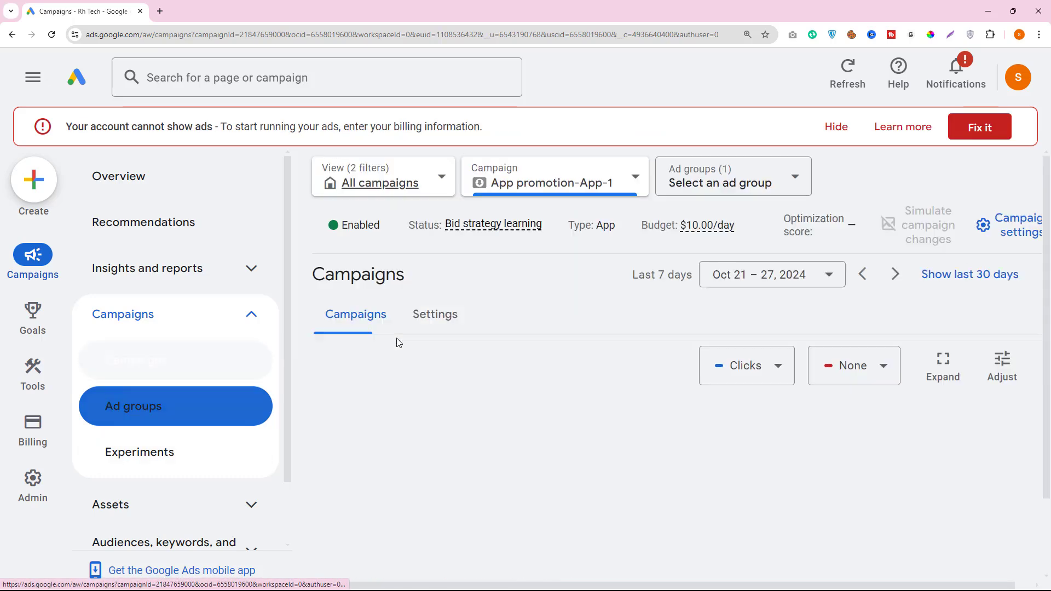
pyautogui.scroll(-2, 509, 356)
pyautogui.scroll(-1, 516, 370)
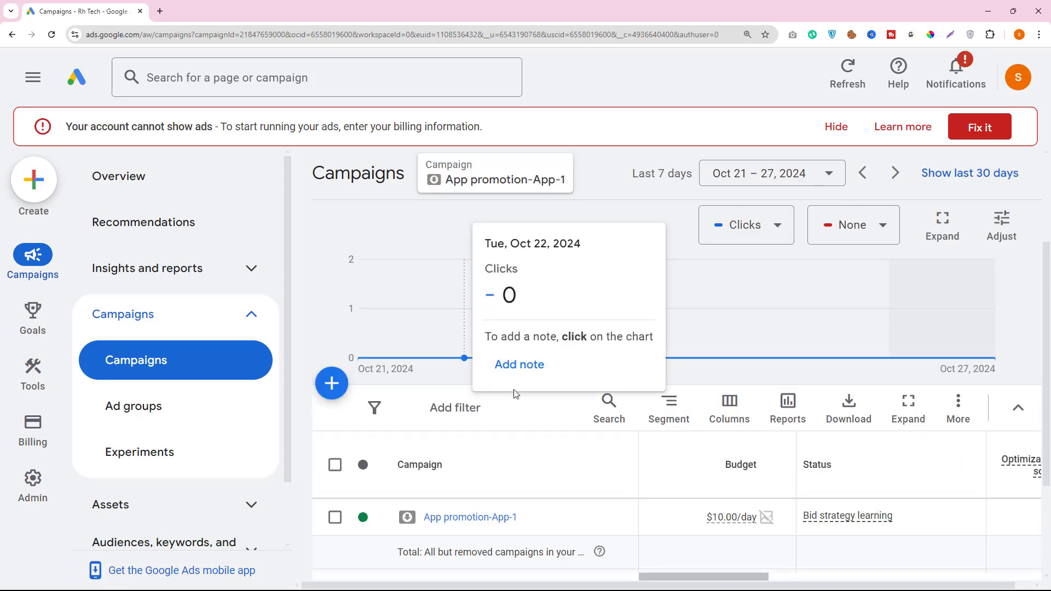
# Pause the App promotion-App-1 campaign and hide the billing alert
pyautogui.click(335, 518)
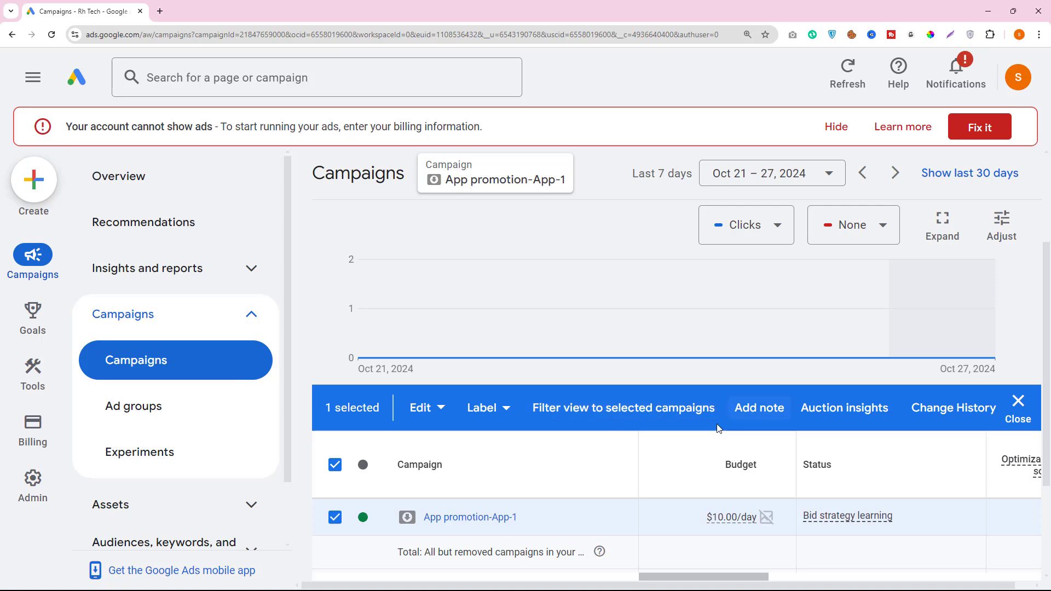
pyautogui.scroll(-2, 720, 409)
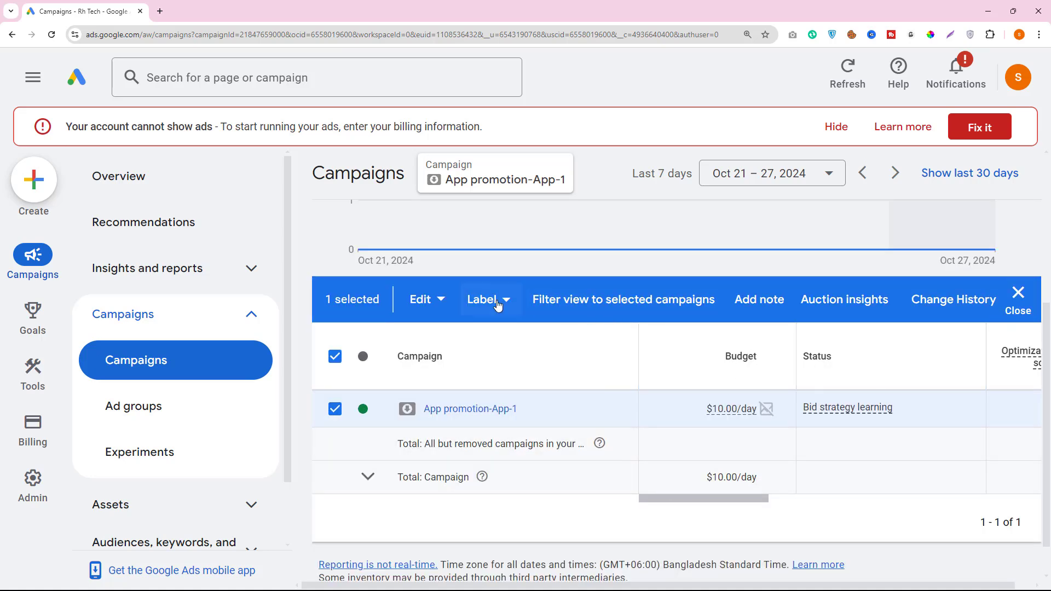
pyautogui.click(451, 306)
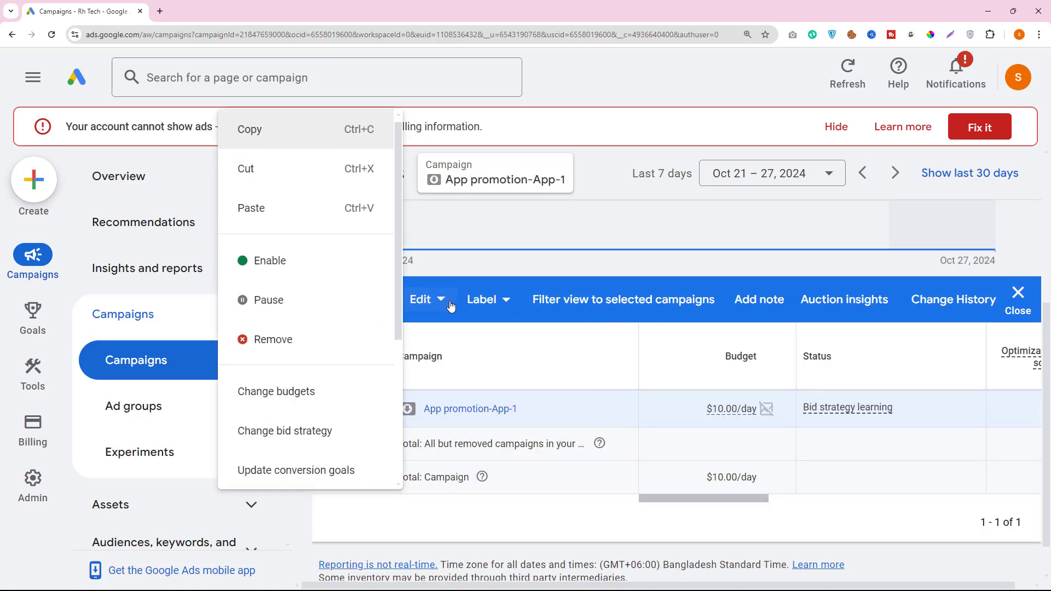
pyautogui.click(301, 300)
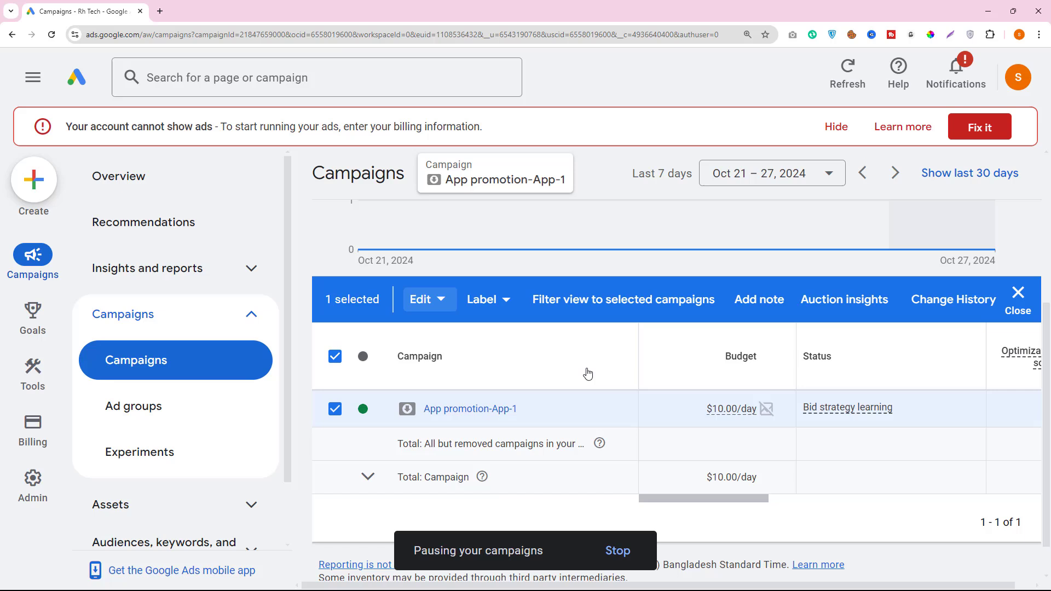
pyautogui.click(836, 127)
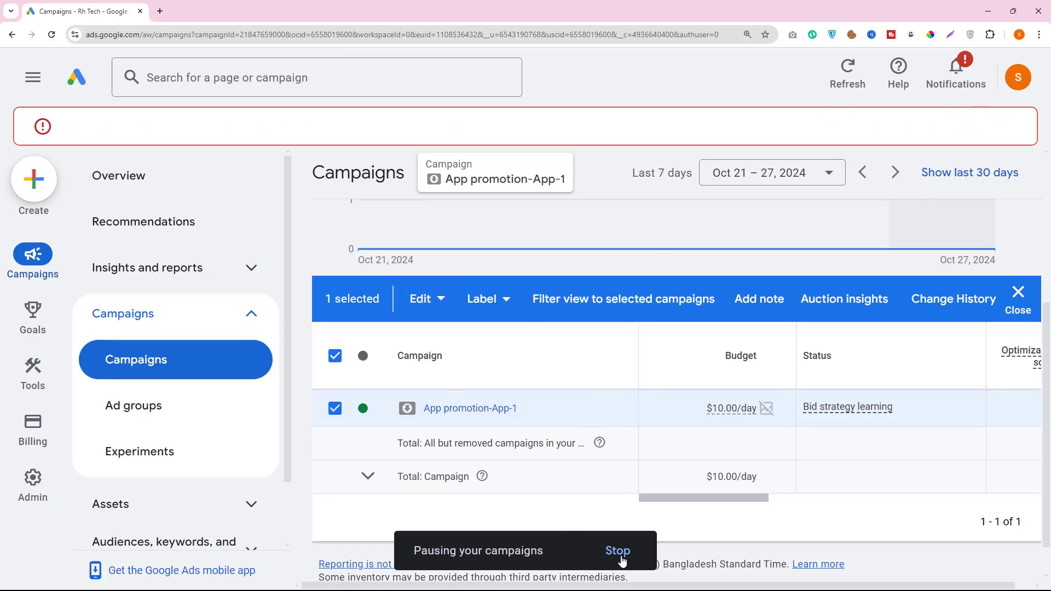
# Open fiverr.com in a new browser tab and search its services for "app promotion by google ads"
pyautogui.click(163, 14)
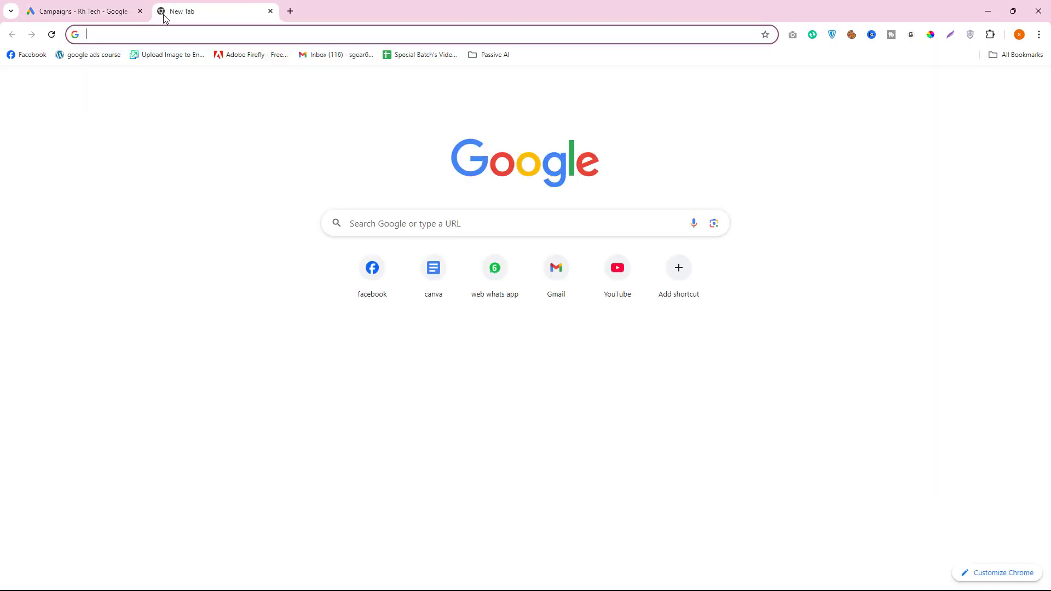
pyautogui.write('fiverr.com')
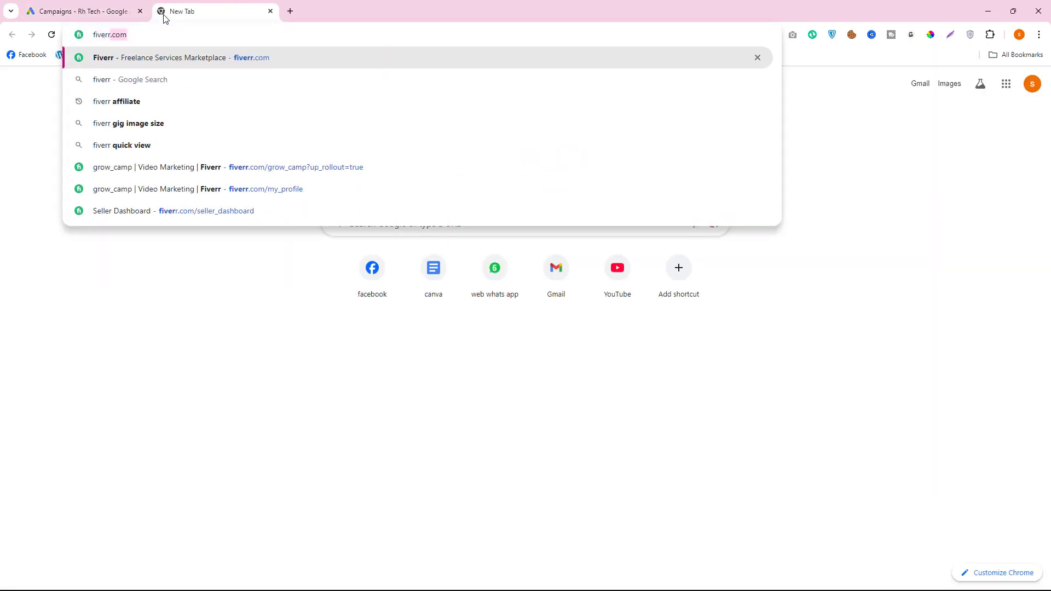
pyautogui.press('Return')
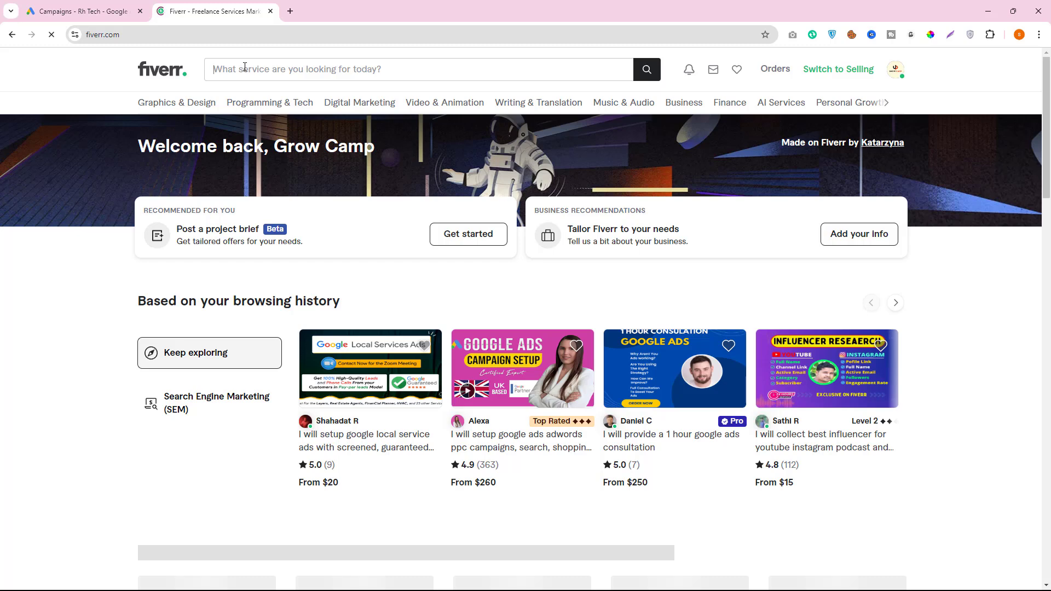
pyautogui.click(245, 67)
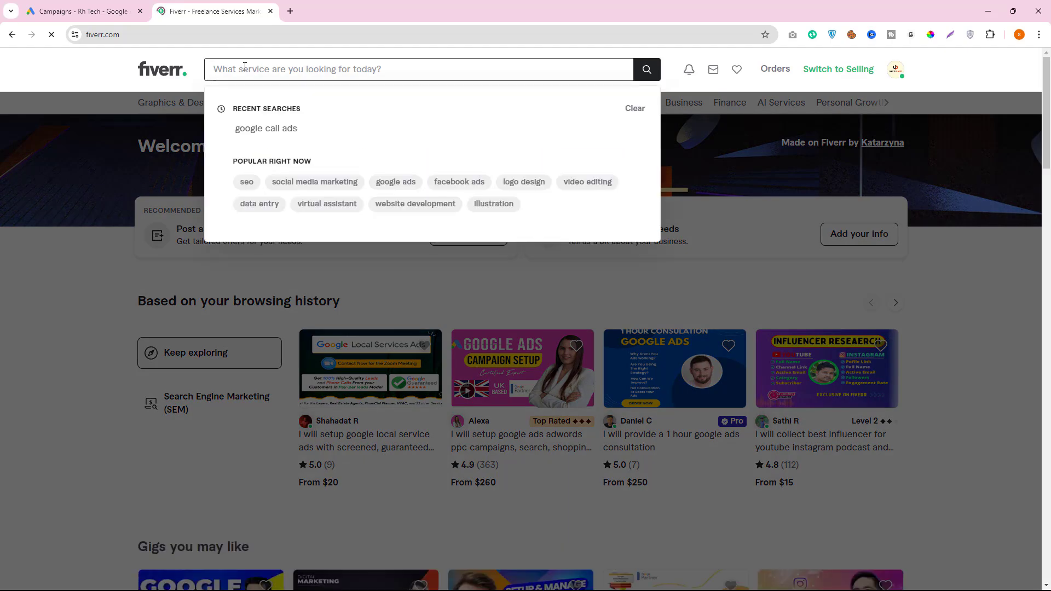
pyautogui.write('ap')
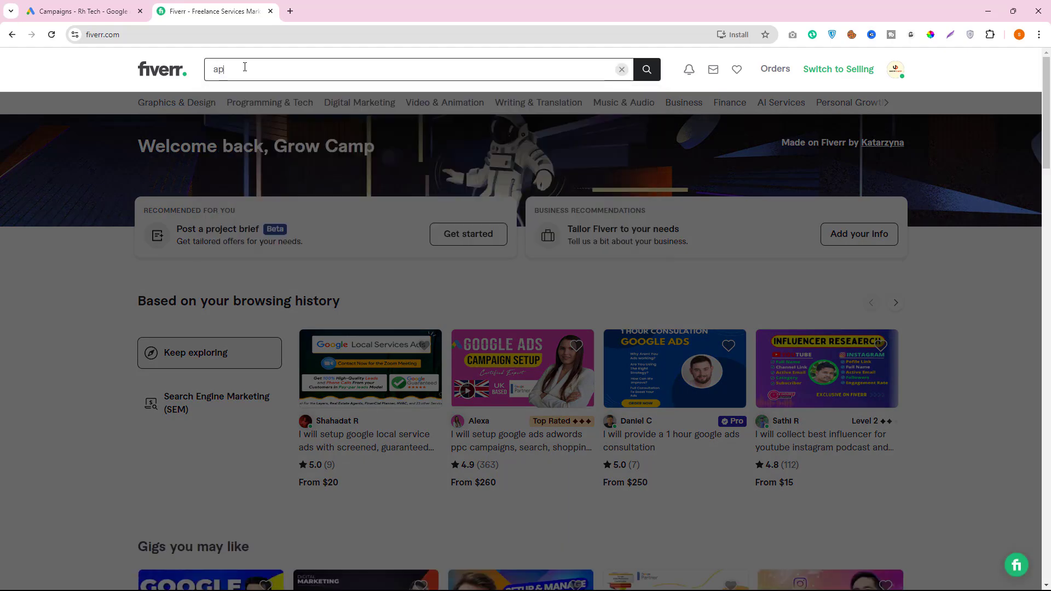
pyautogui.write('p promotion by google ads')
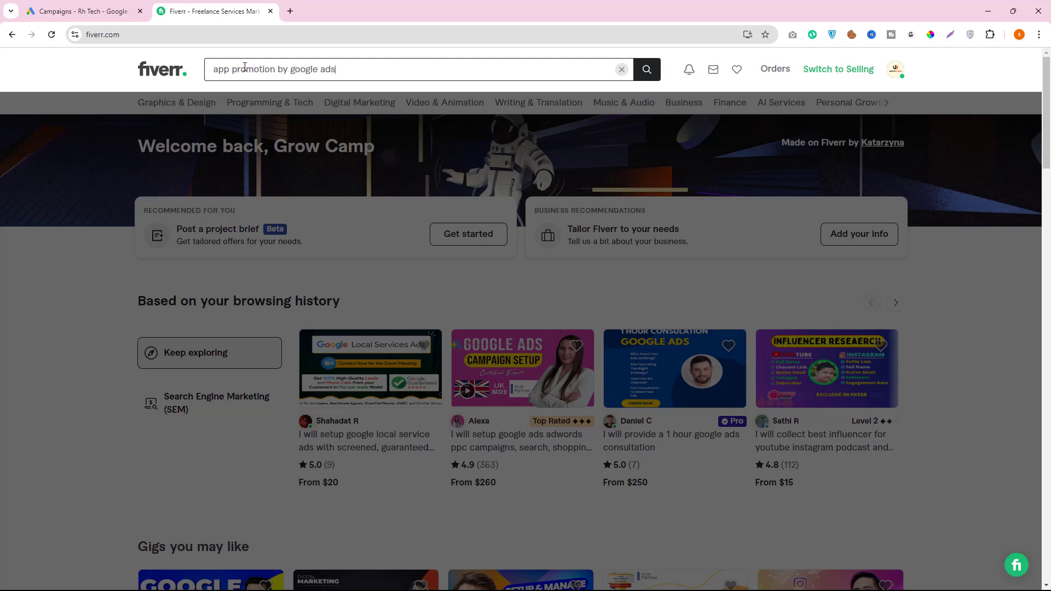
pyautogui.press('Return')
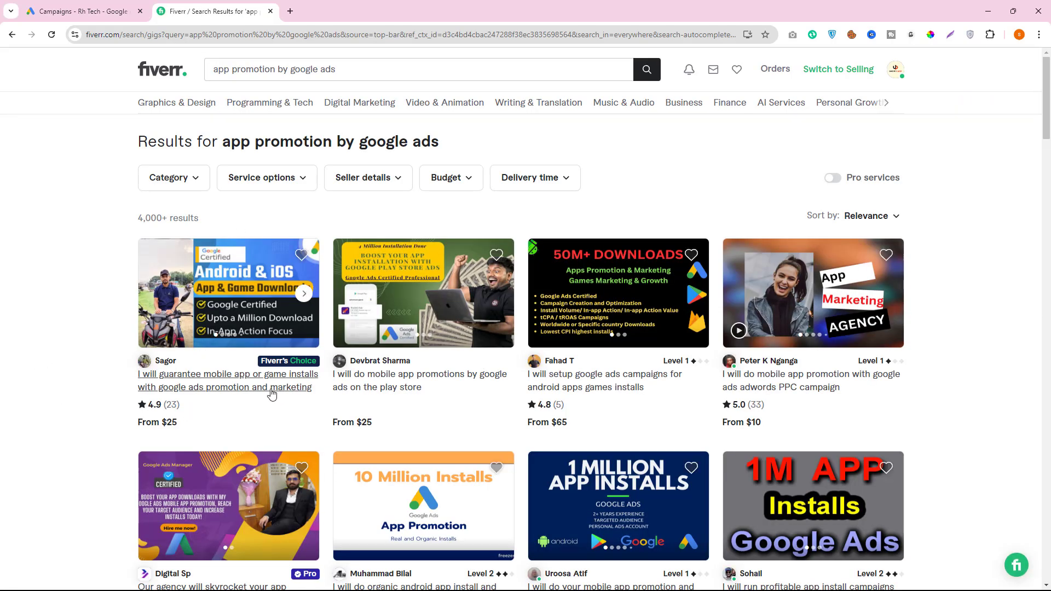
# Open the Fiverr gig guaranteeing mobile app or game installs with Google Ads in a new tab and go to its reviews
pyautogui.rightClick(227, 389)
pyautogui.click(263, 397)
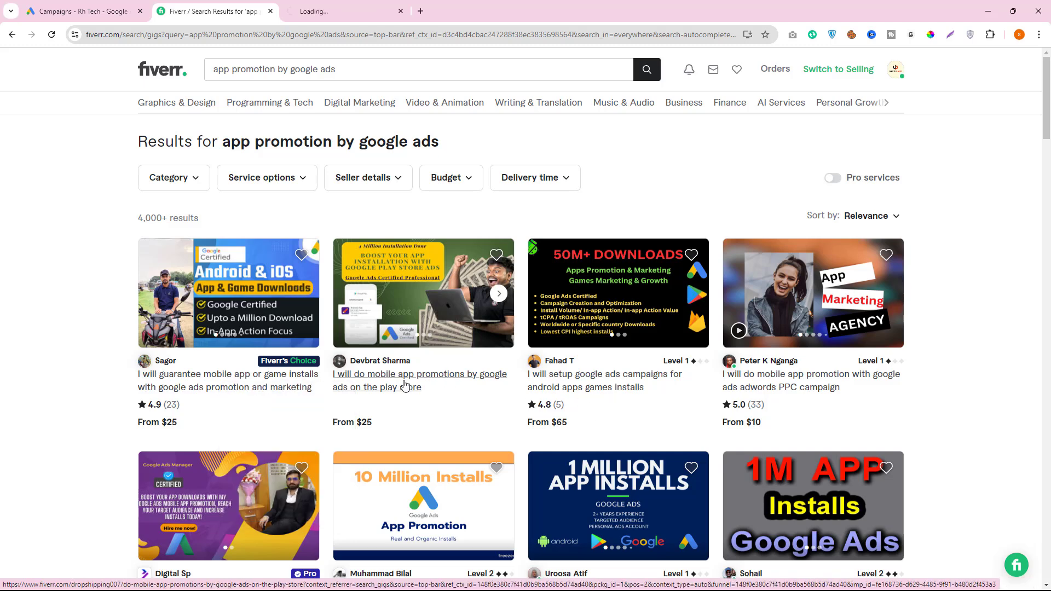
pyautogui.click(335, 9)
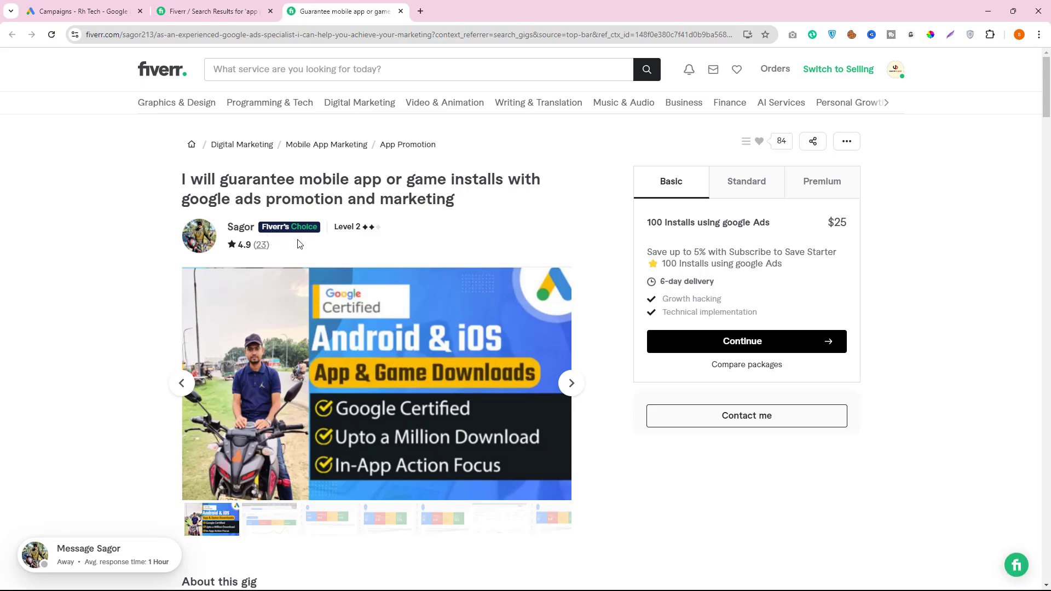
pyautogui.click(258, 245)
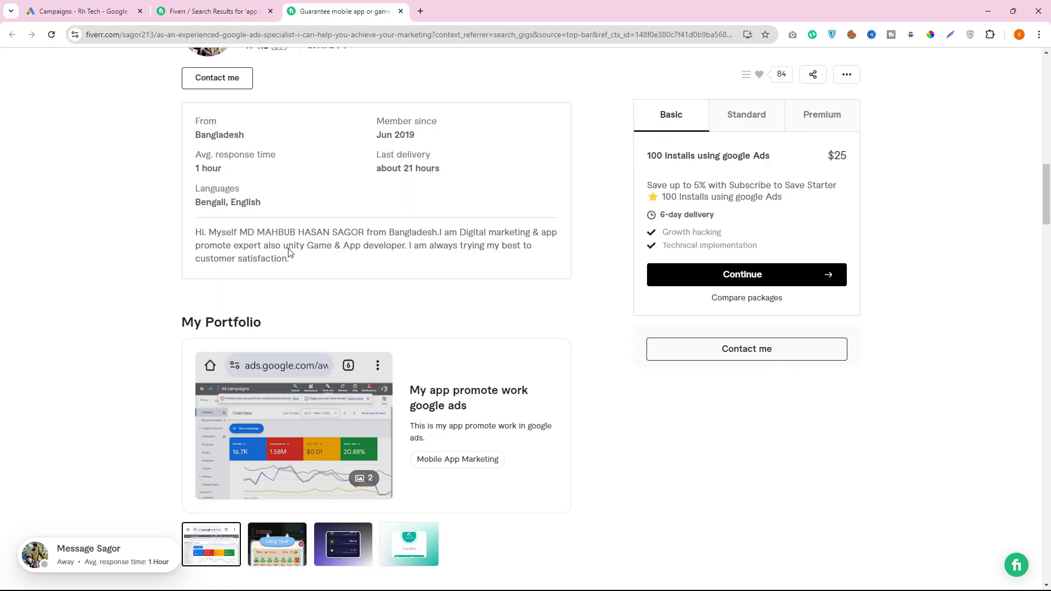
# Read through the gig's client reviews, examining their dates, ratings, order prices and durations
pyautogui.scroll(-2, 395, 356)
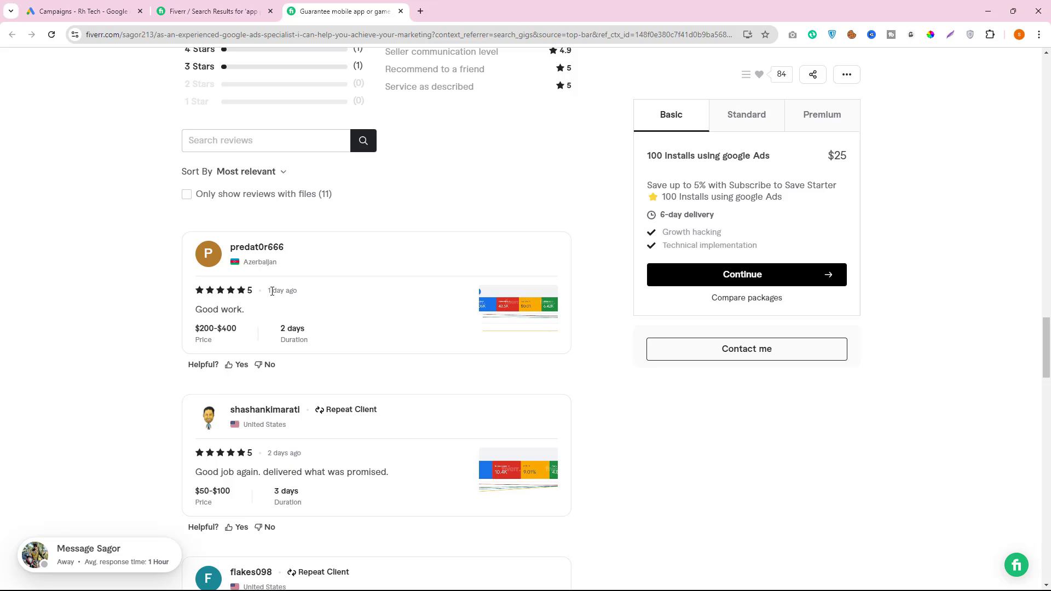
pyautogui.moveTo(272, 292); pyautogui.dragTo(316, 296)
pyautogui.scroll(-2, 350, 396)
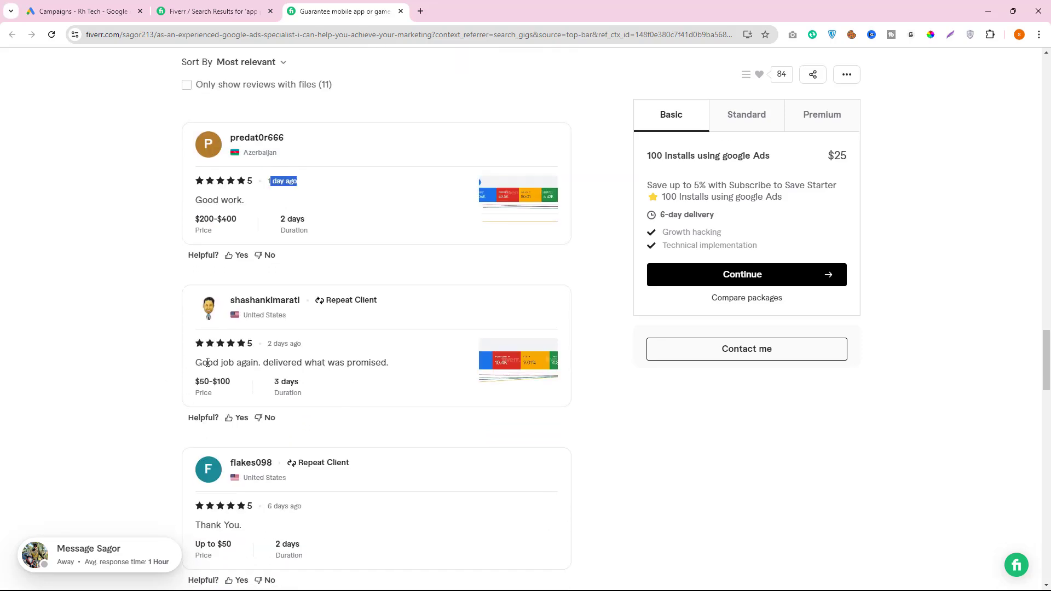
pyautogui.scroll(-3, 268, 345)
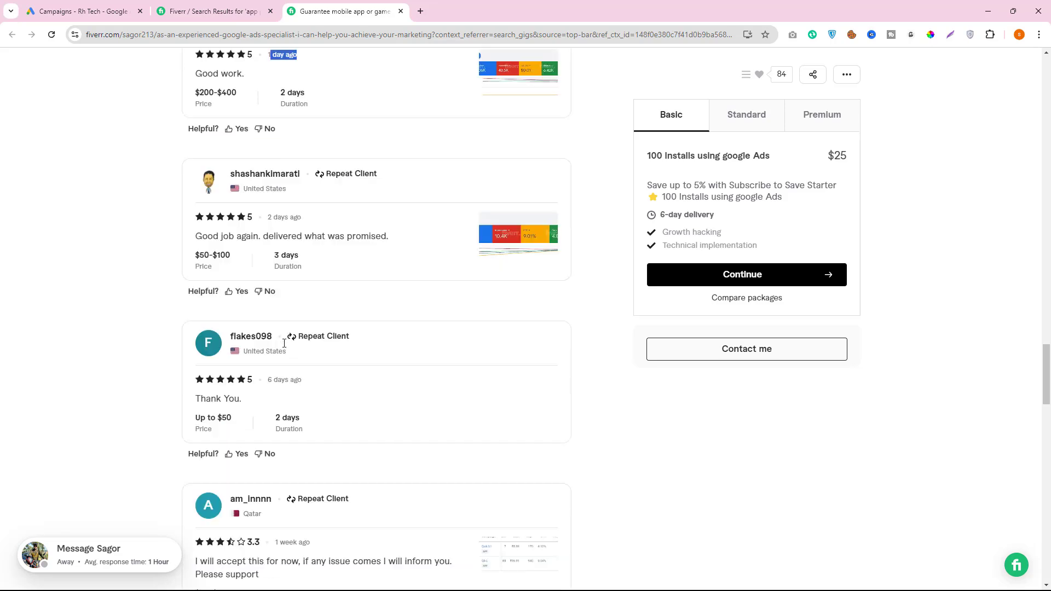
pyautogui.scroll(-2, 263, 355)
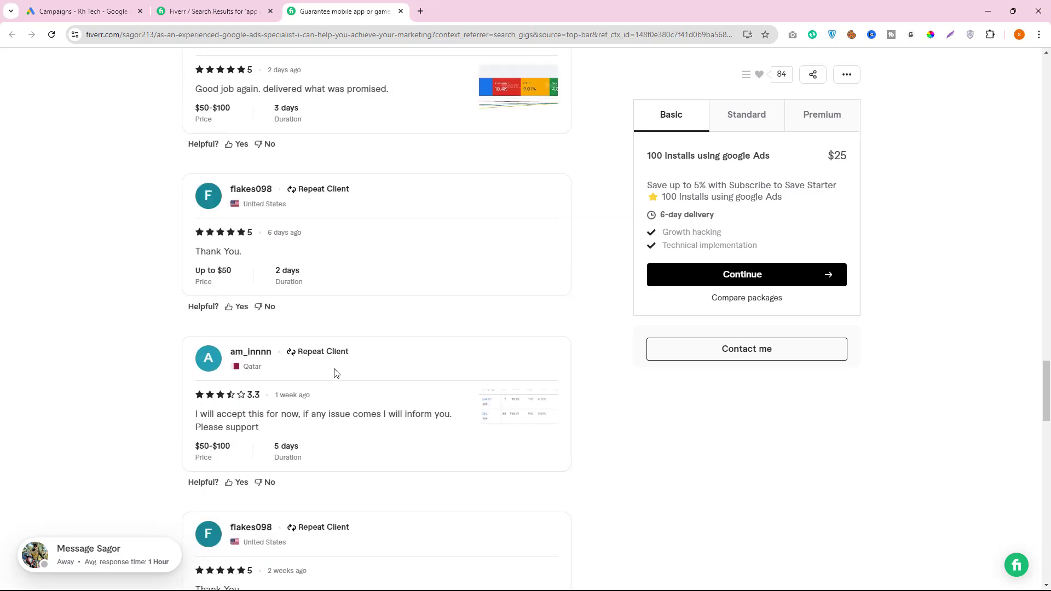
pyautogui.scroll(-4, 336, 372)
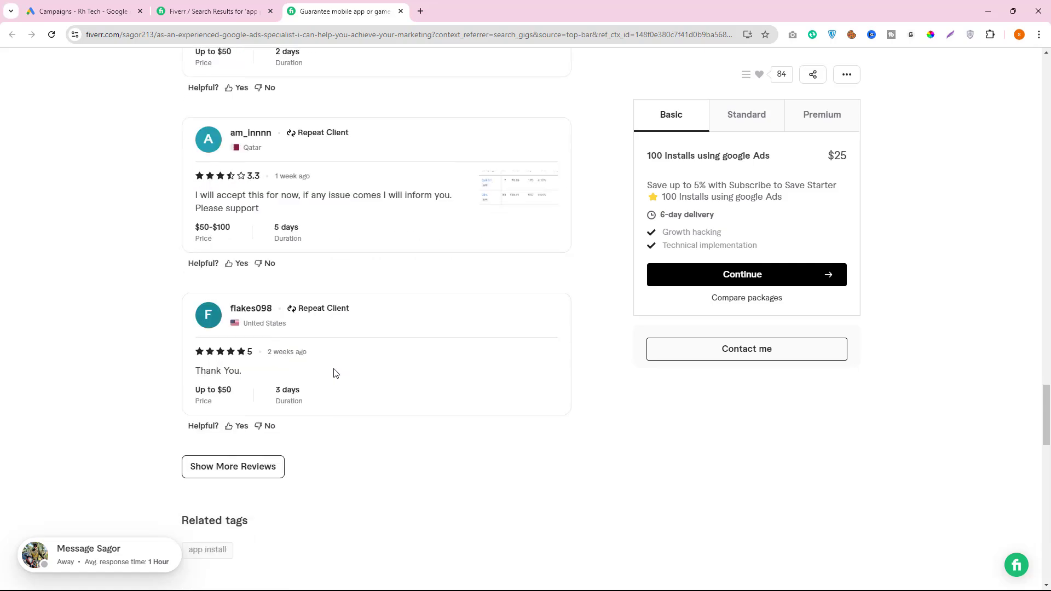
# Open the gig seller's Fiverr profile and examine the level, about text, skills and listed gigs
pyautogui.scroll(20, 326, 432)
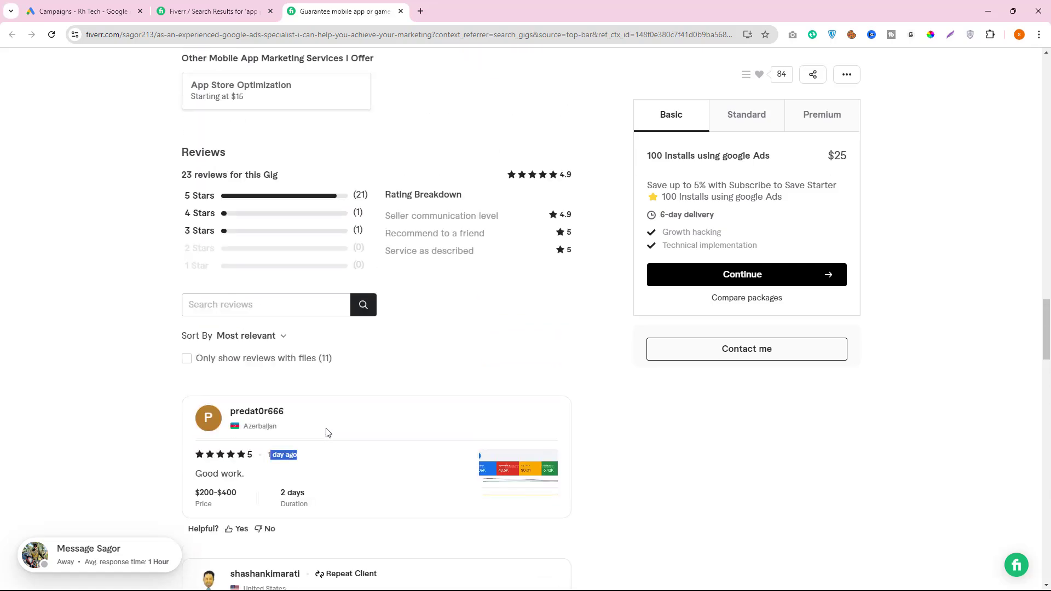
pyautogui.scroll(20, 327, 428)
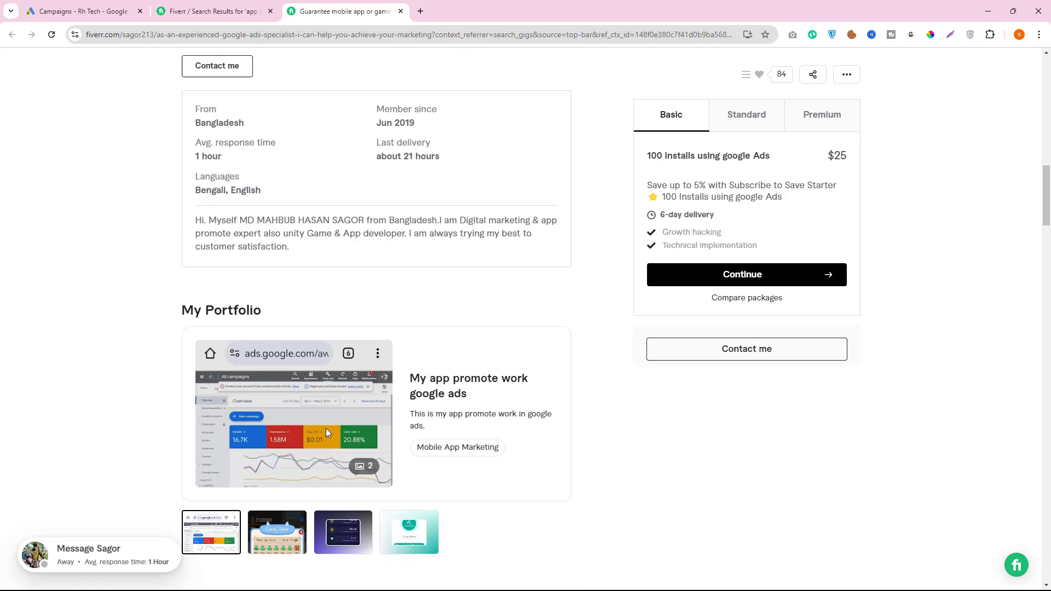
pyautogui.scroll(3, 327, 432)
pyautogui.scroll(-2, 257, 362)
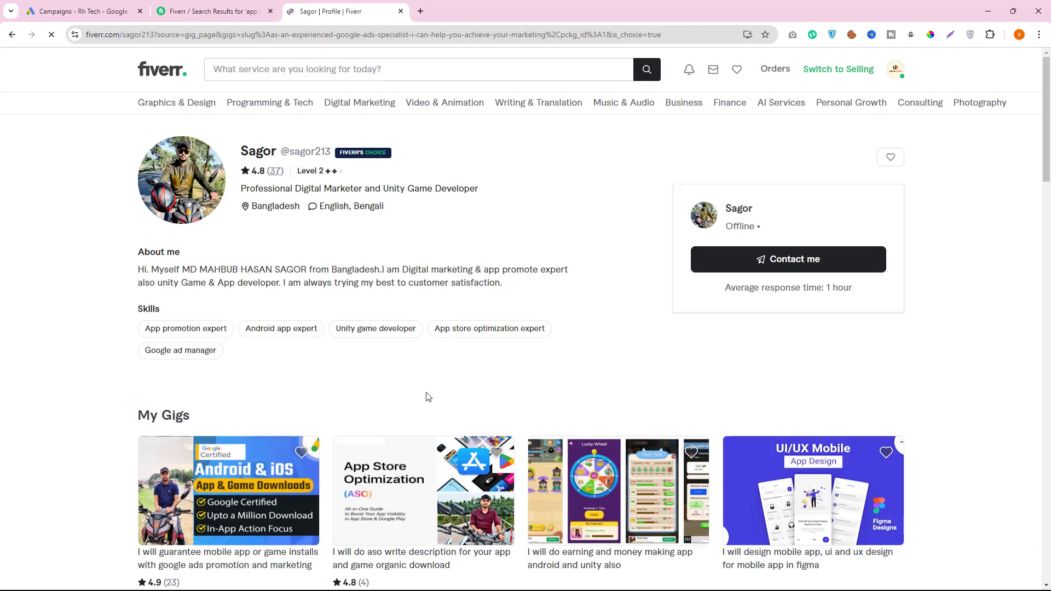
pyautogui.scroll(-2, 426, 394)
pyautogui.scroll(2, 84, 434)
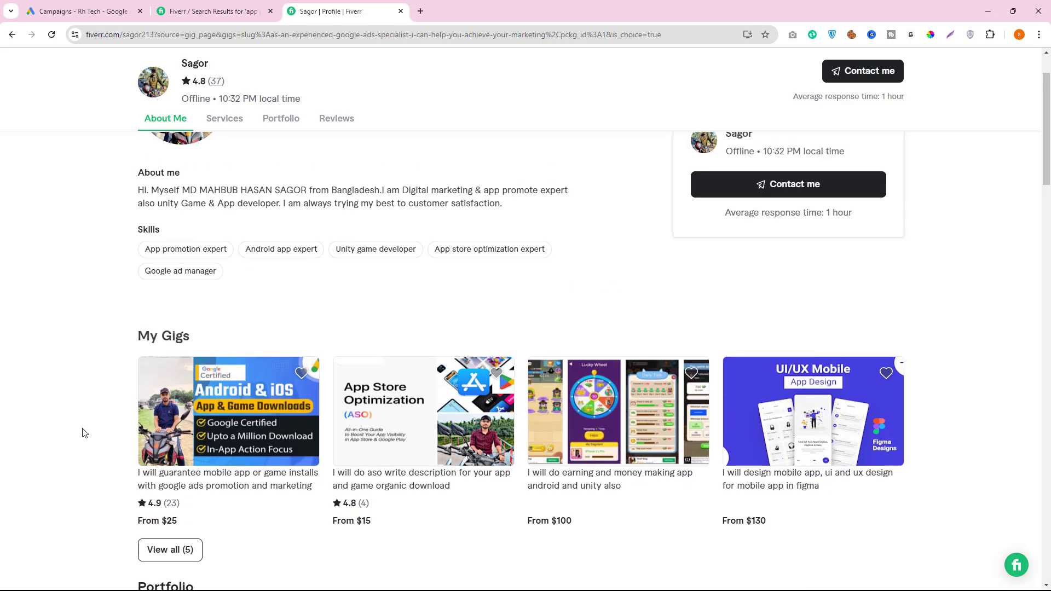
pyautogui.scroll(1, 293, 218)
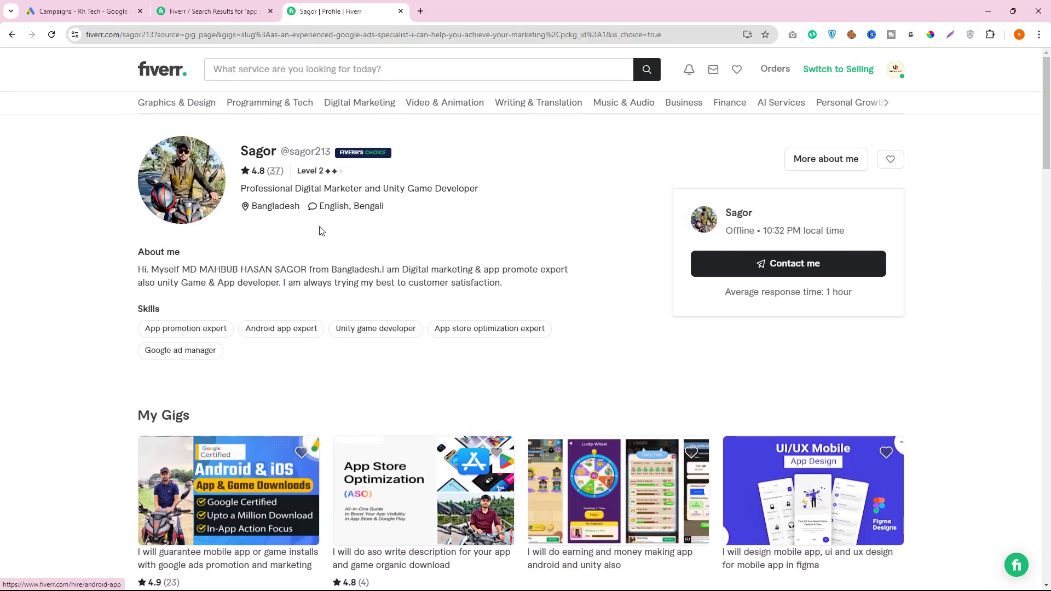
pyautogui.moveTo(326, 173)
pyautogui.scroll(-2, 331, 371)
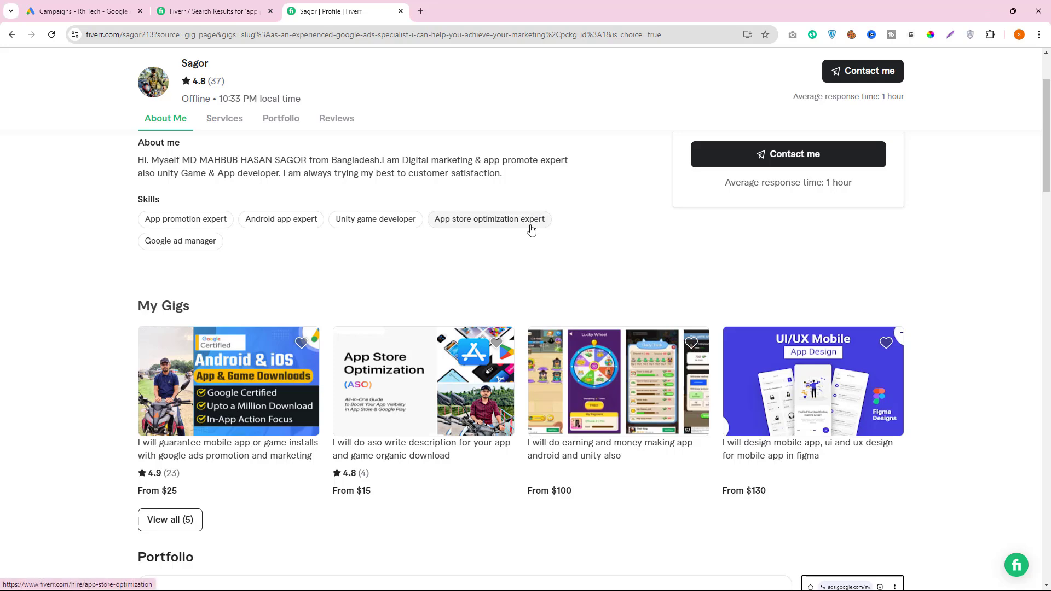
pyautogui.scroll(2, 528, 228)
# Return to the Fiverr search results and shorten the search to "app promotion"
pyautogui.click(183, 5)
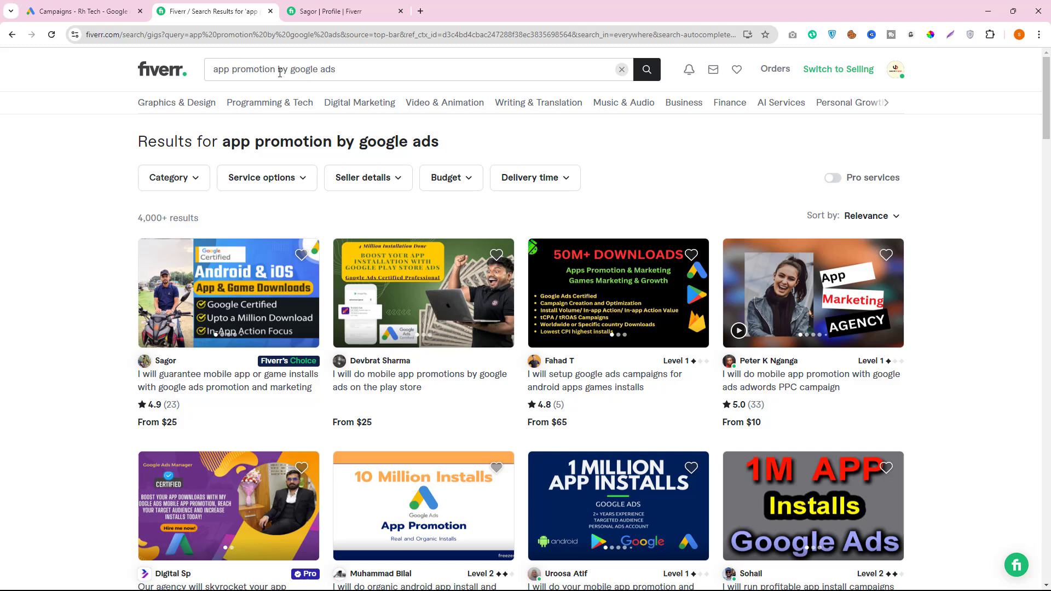
pyautogui.moveTo(280, 72); pyautogui.dragTo(467, 91)
pyautogui.press('BackSpace')
pyautogui.press('Return')
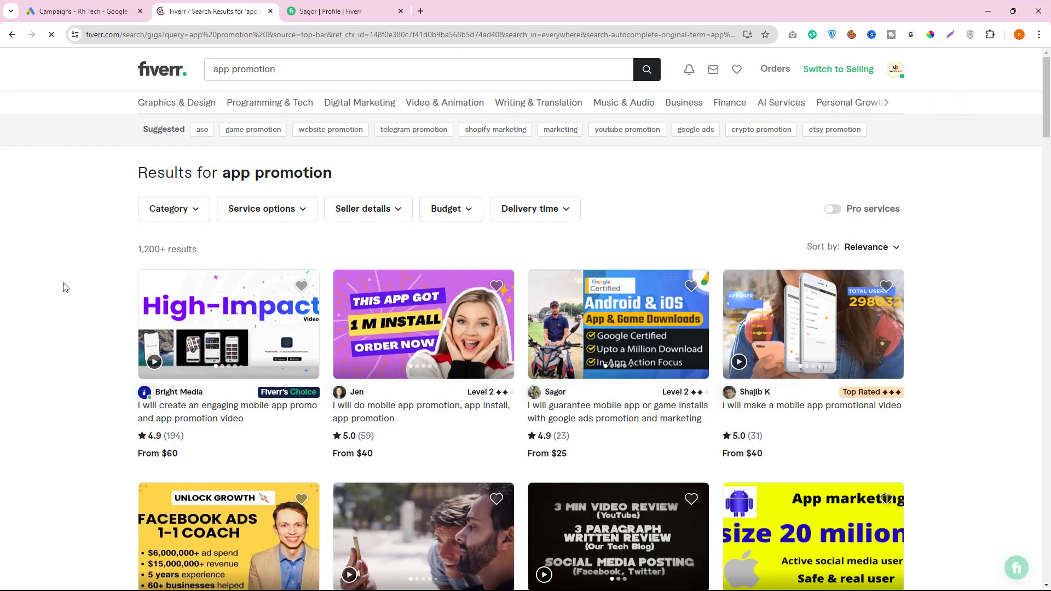
pyautogui.rightClick(209, 411)
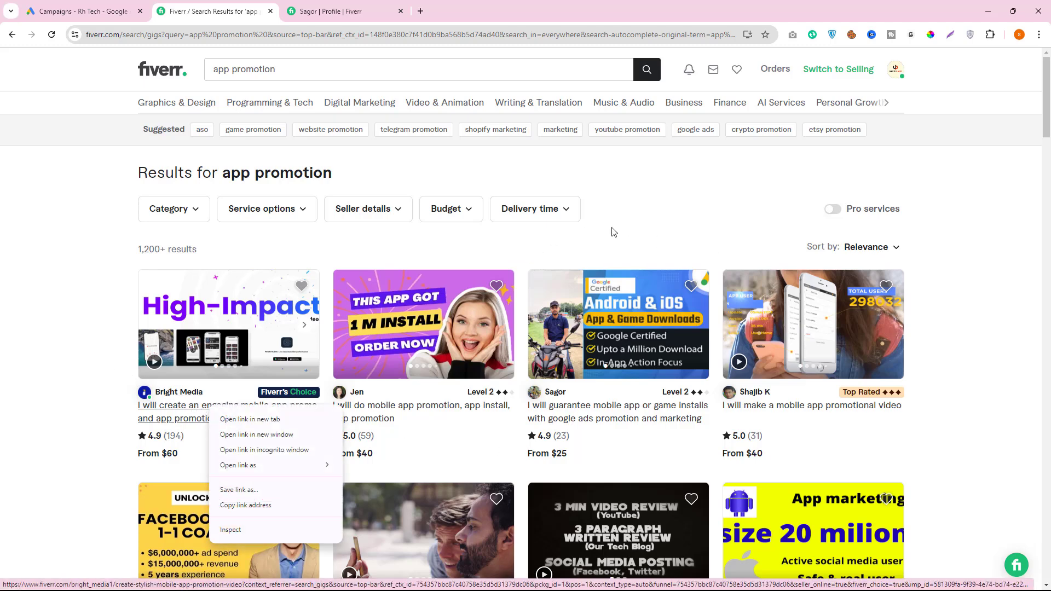
pyautogui.click(643, 227)
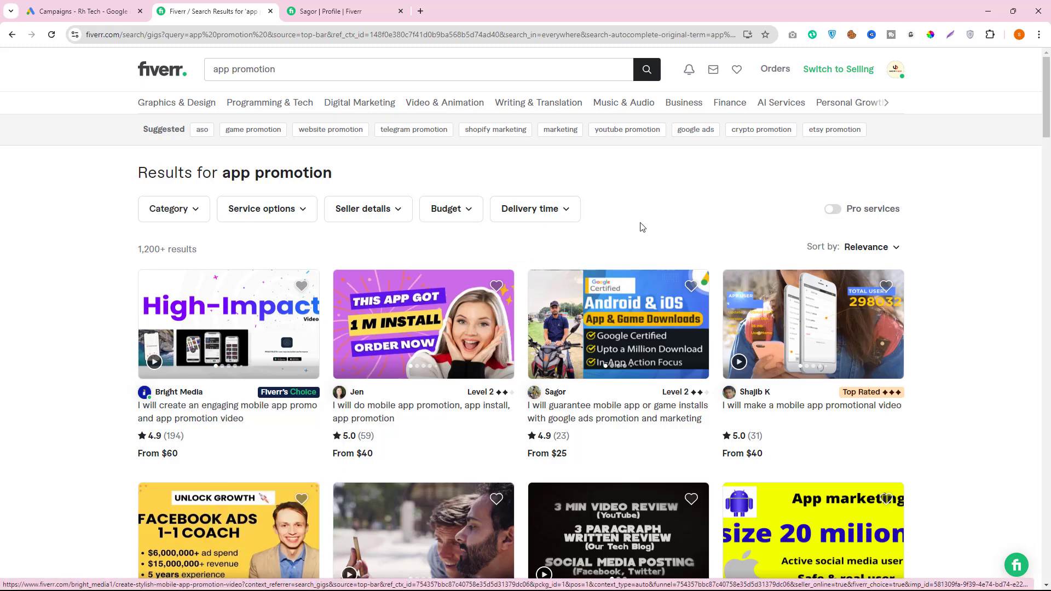
# Open the "I will do mobile app promotion, app install, app promotion" gig in a new tab and go to its description
pyautogui.rightClick(412, 411)
pyautogui.click(444, 420)
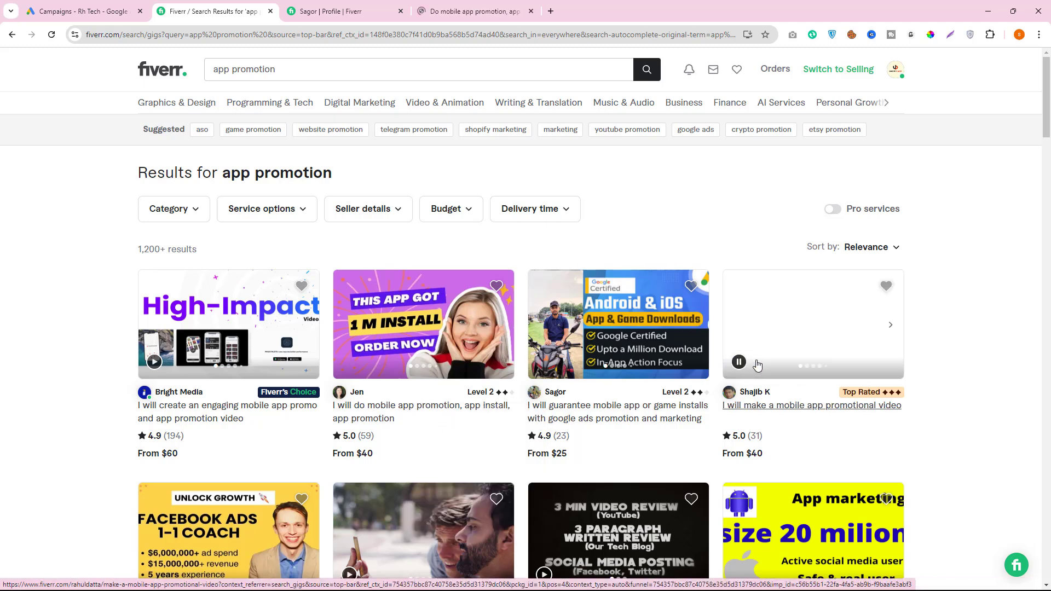
pyautogui.scroll(-3, 757, 365)
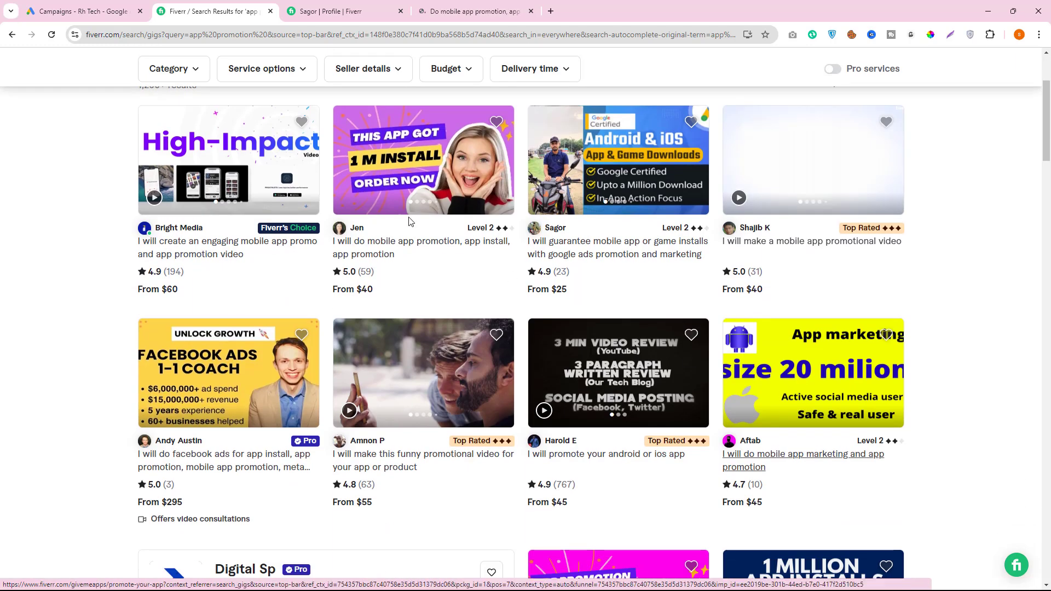
pyautogui.click(499, 159)
pyautogui.scroll(-14, 284, 273)
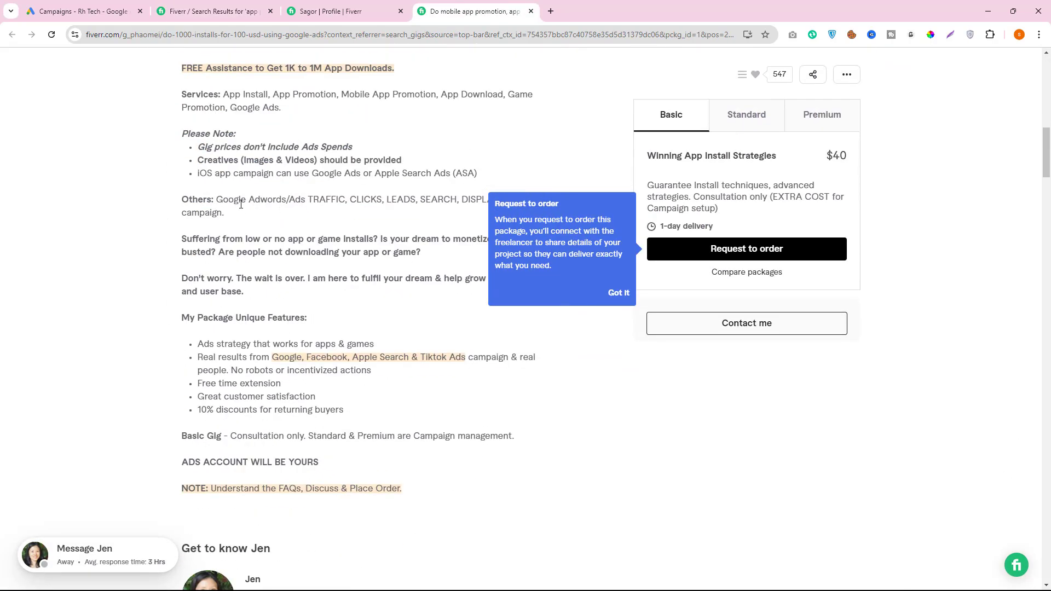
# Read the gig description, examining the other Google Ads campaign types offered and the package's unique features
pyautogui.moveTo(241, 204); pyautogui.dragTo(539, 208)
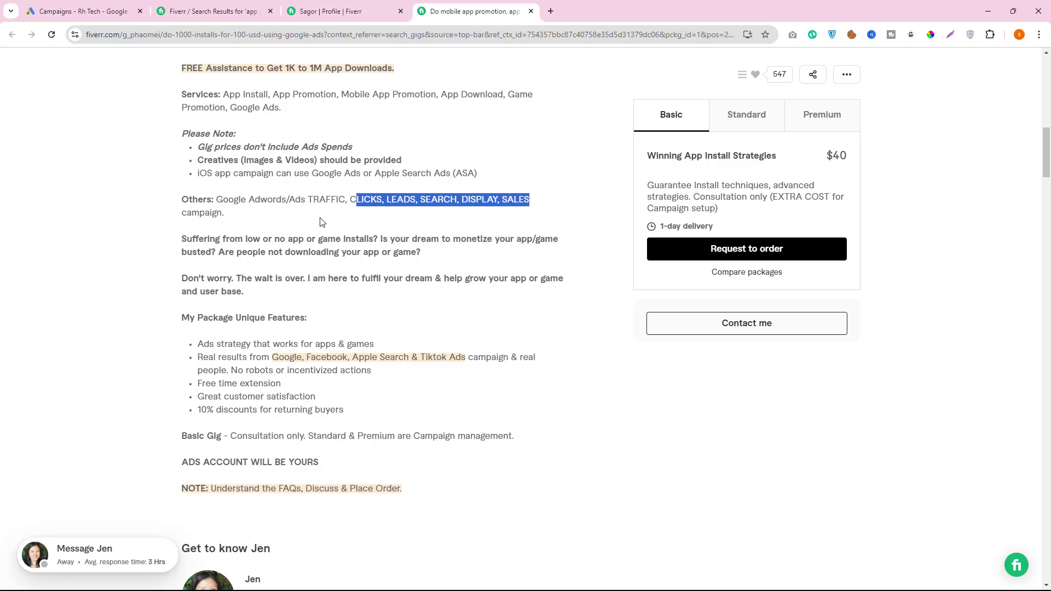
pyautogui.moveTo(182, 200); pyautogui.dragTo(244, 216)
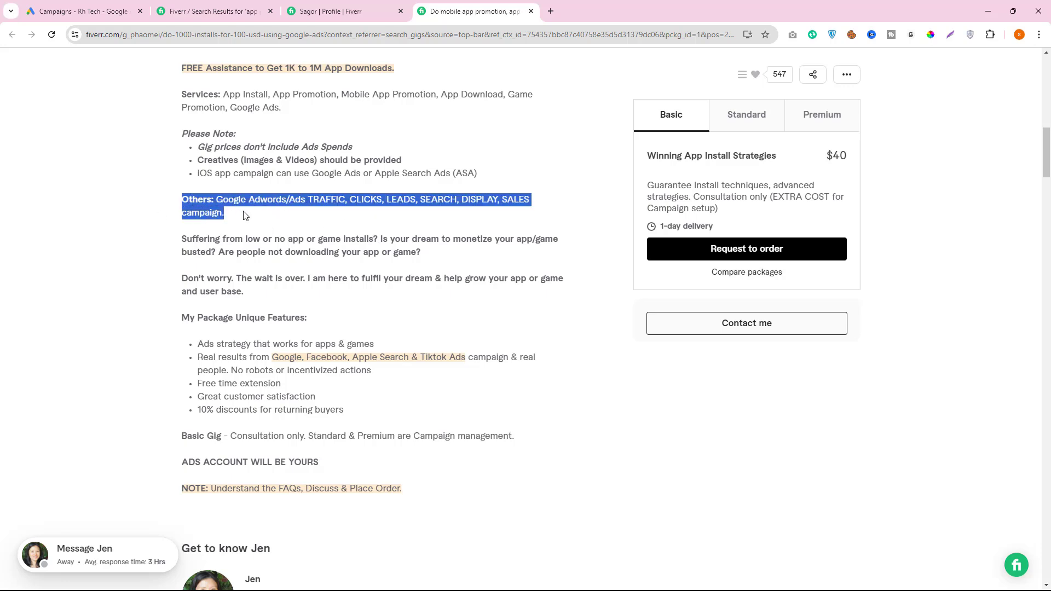
pyautogui.scroll(-2, 219, 286)
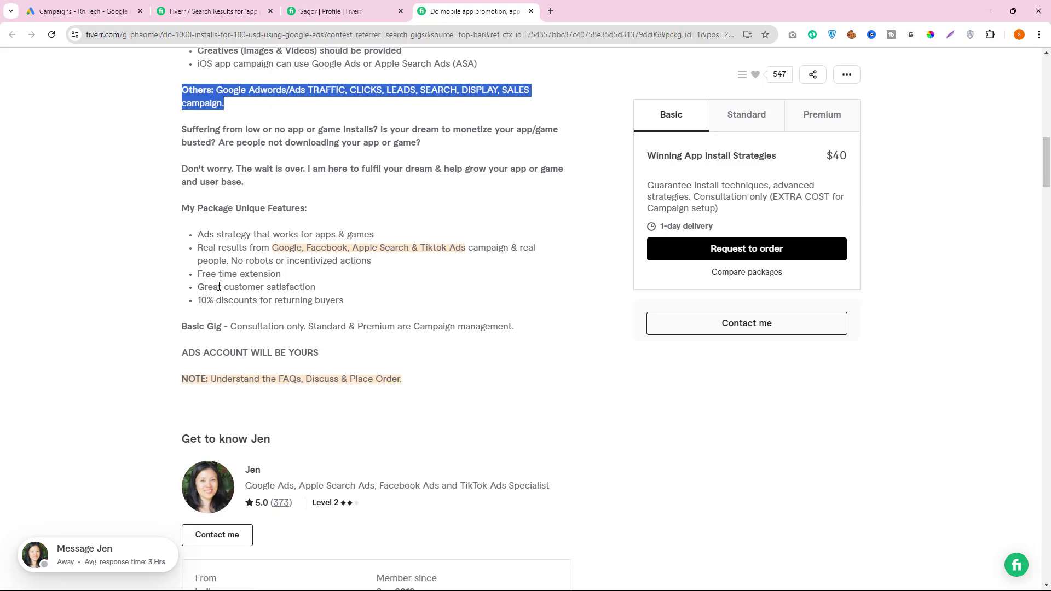
pyautogui.moveTo(199, 235); pyautogui.dragTo(385, 235)
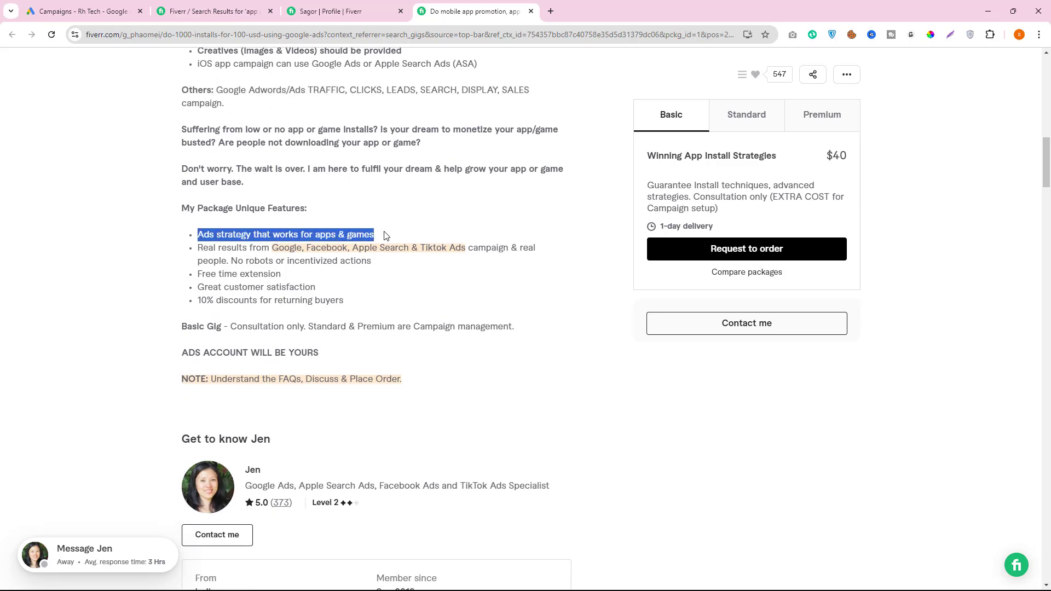
pyautogui.moveTo(200, 251); pyautogui.dragTo(400, 245)
pyautogui.click(295, 248)
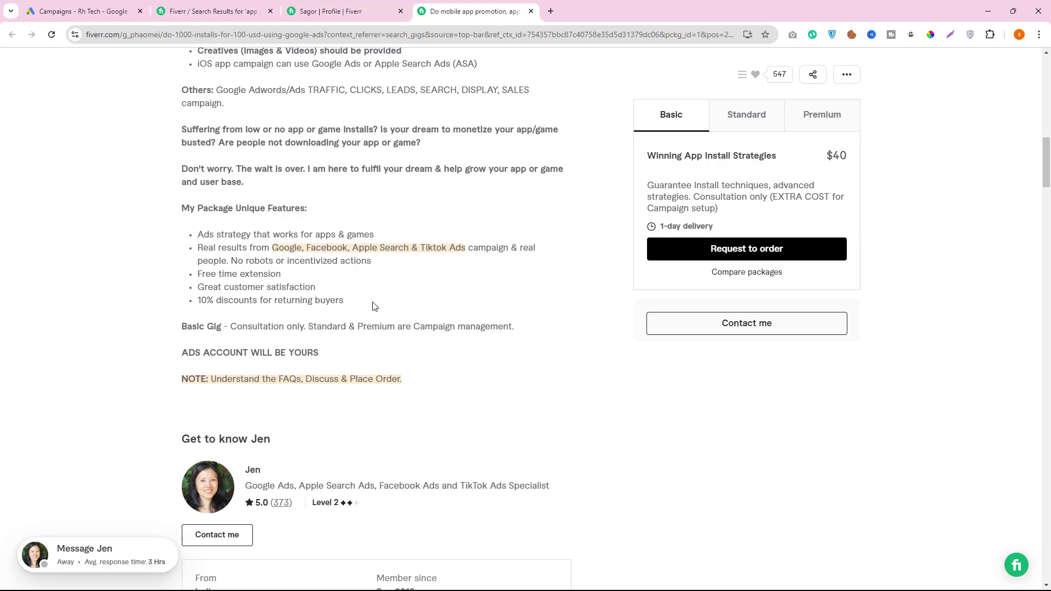
pyautogui.scroll(-3, 375, 306)
pyautogui.scroll(1, 375, 306)
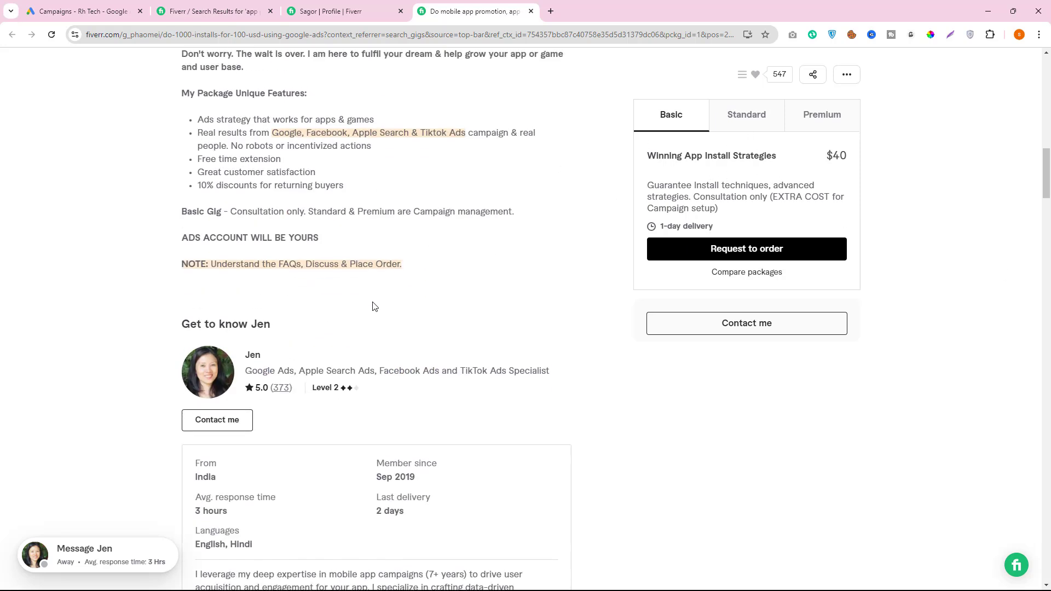
# Close the Fiverr tabs and return to the Campaigns overview in Google Ads
pyautogui.click(271, 11)
pyautogui.click(271, 11)
pyautogui.click(270, 10)
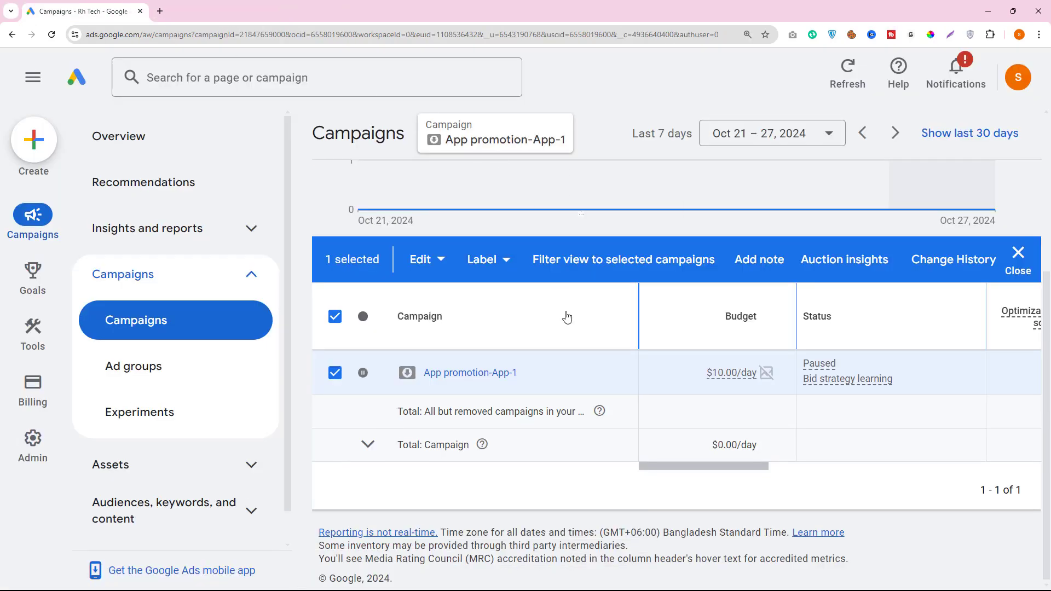
pyautogui.scroll(4, 569, 344)
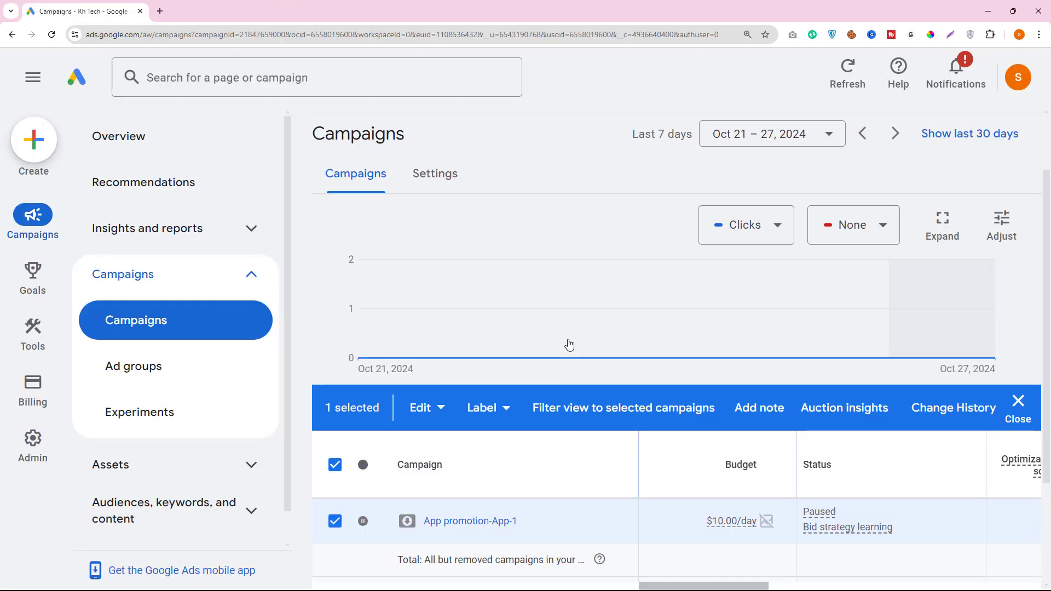